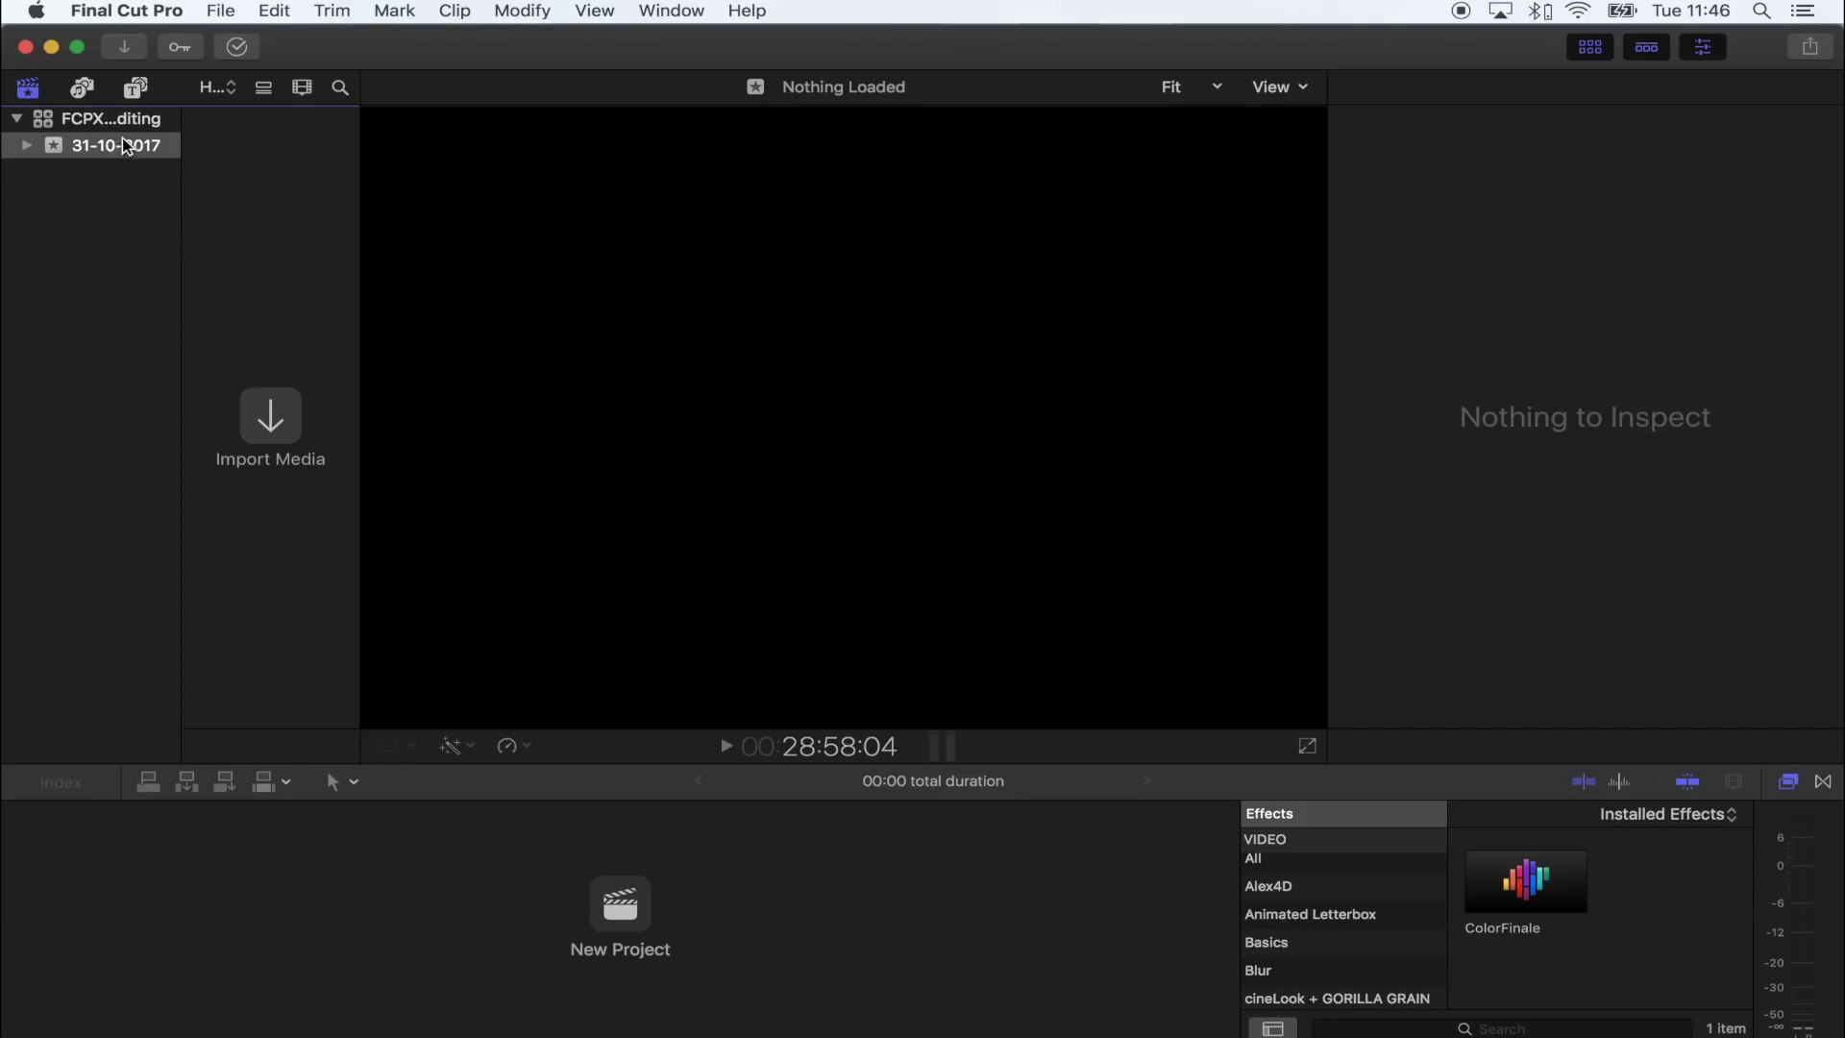
Step: Preview DJI_0012.JPG from Finder's 100MEDIA folder and import it into the 31-10-2017 event
click(96, 146)
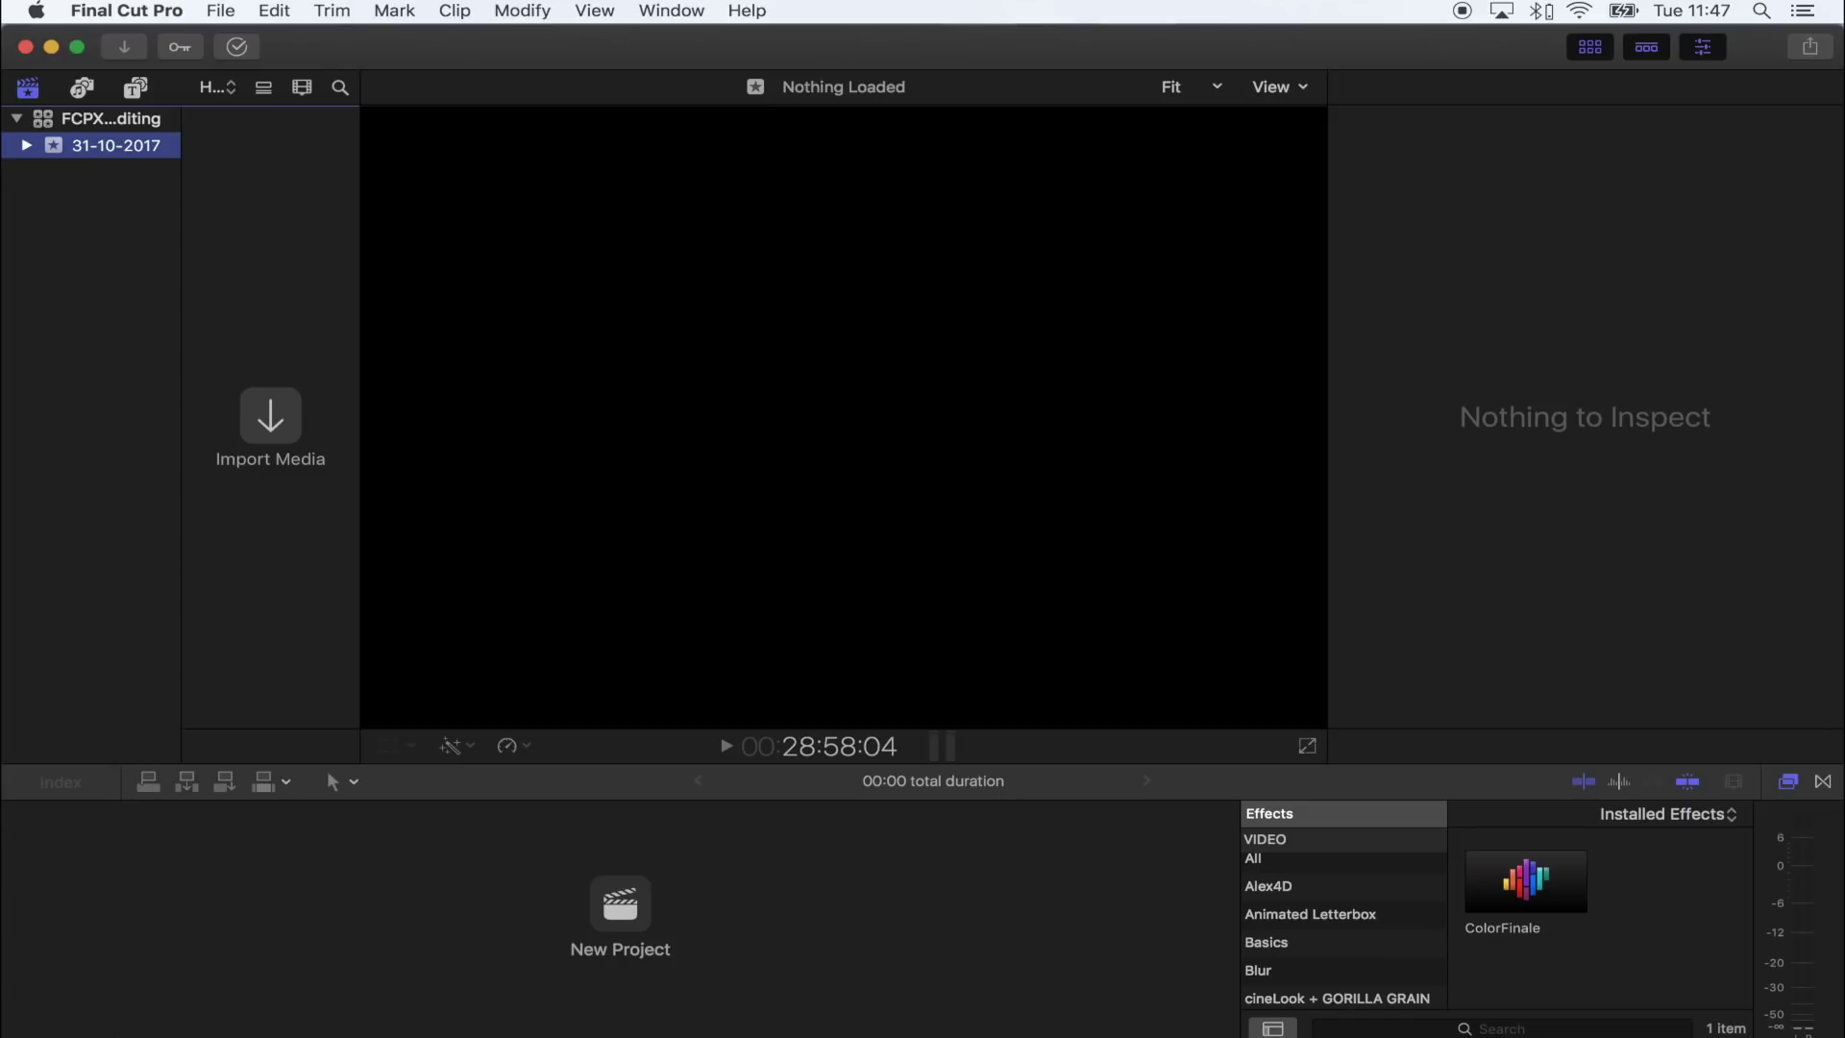
click(91, 1000)
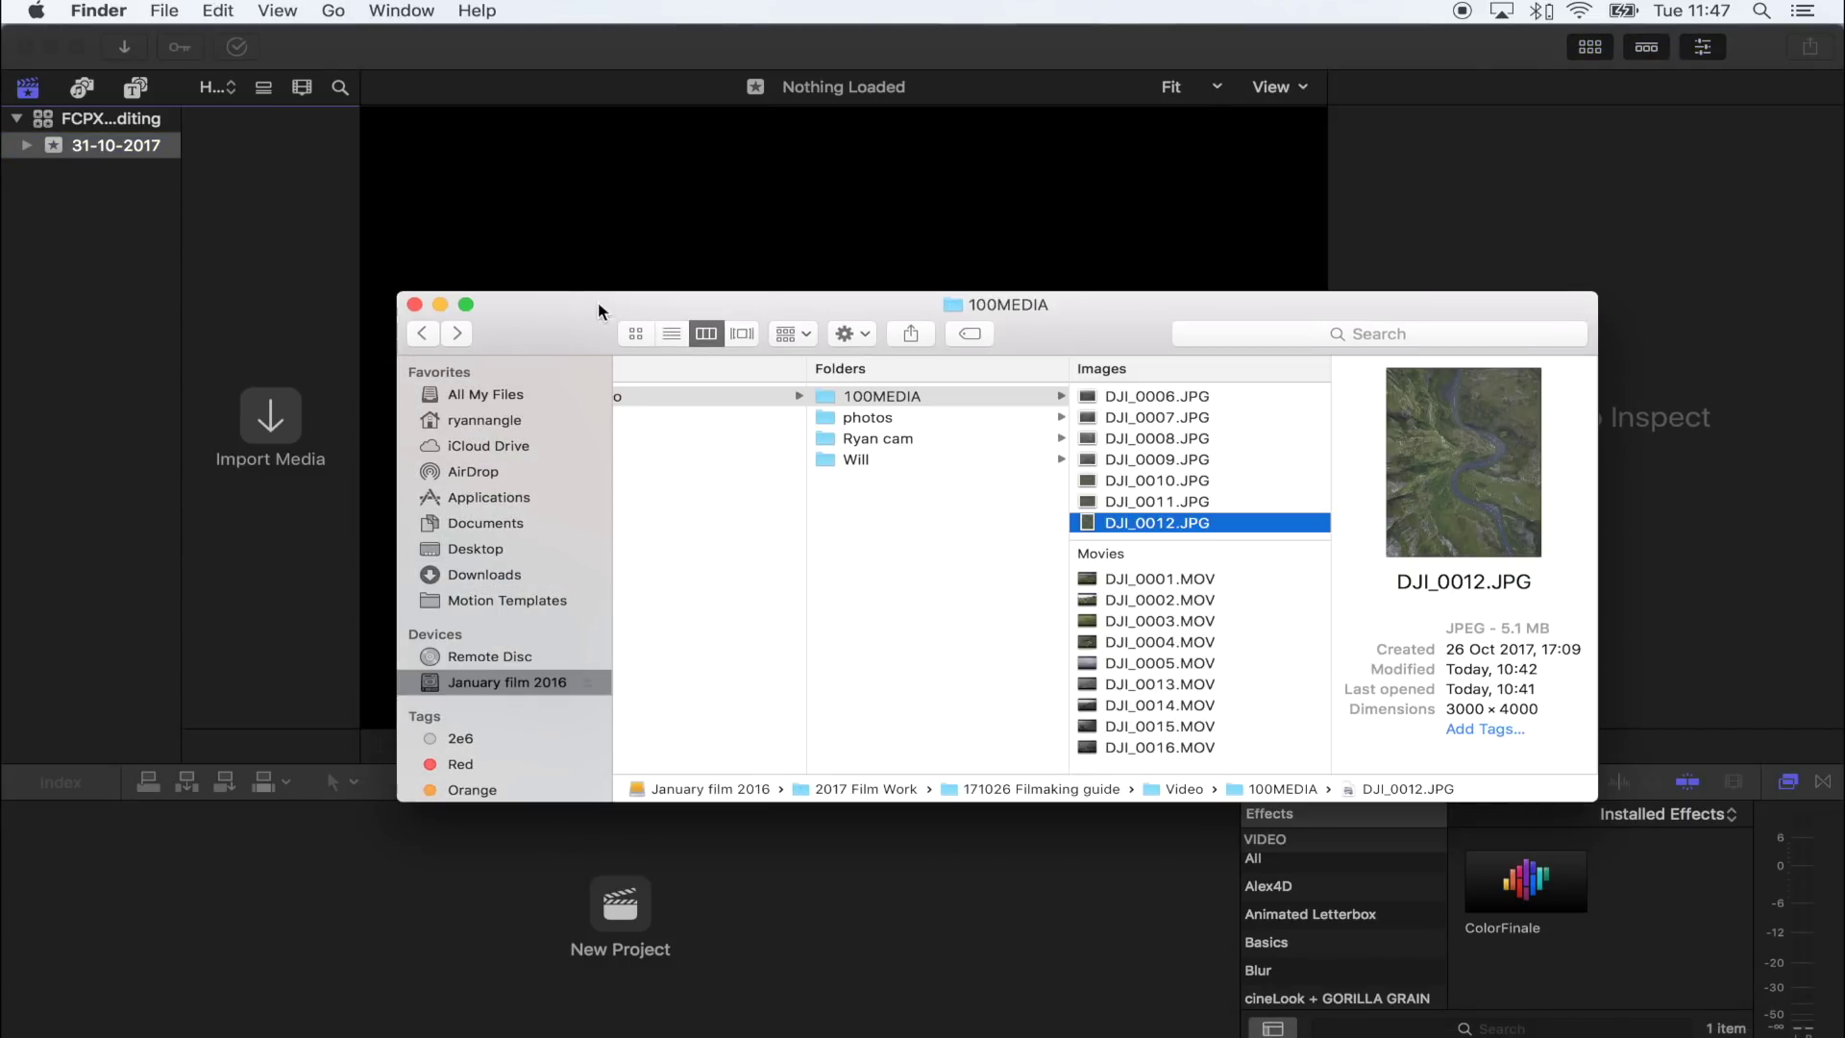
drag(598, 303, 738, 213)
key(space)
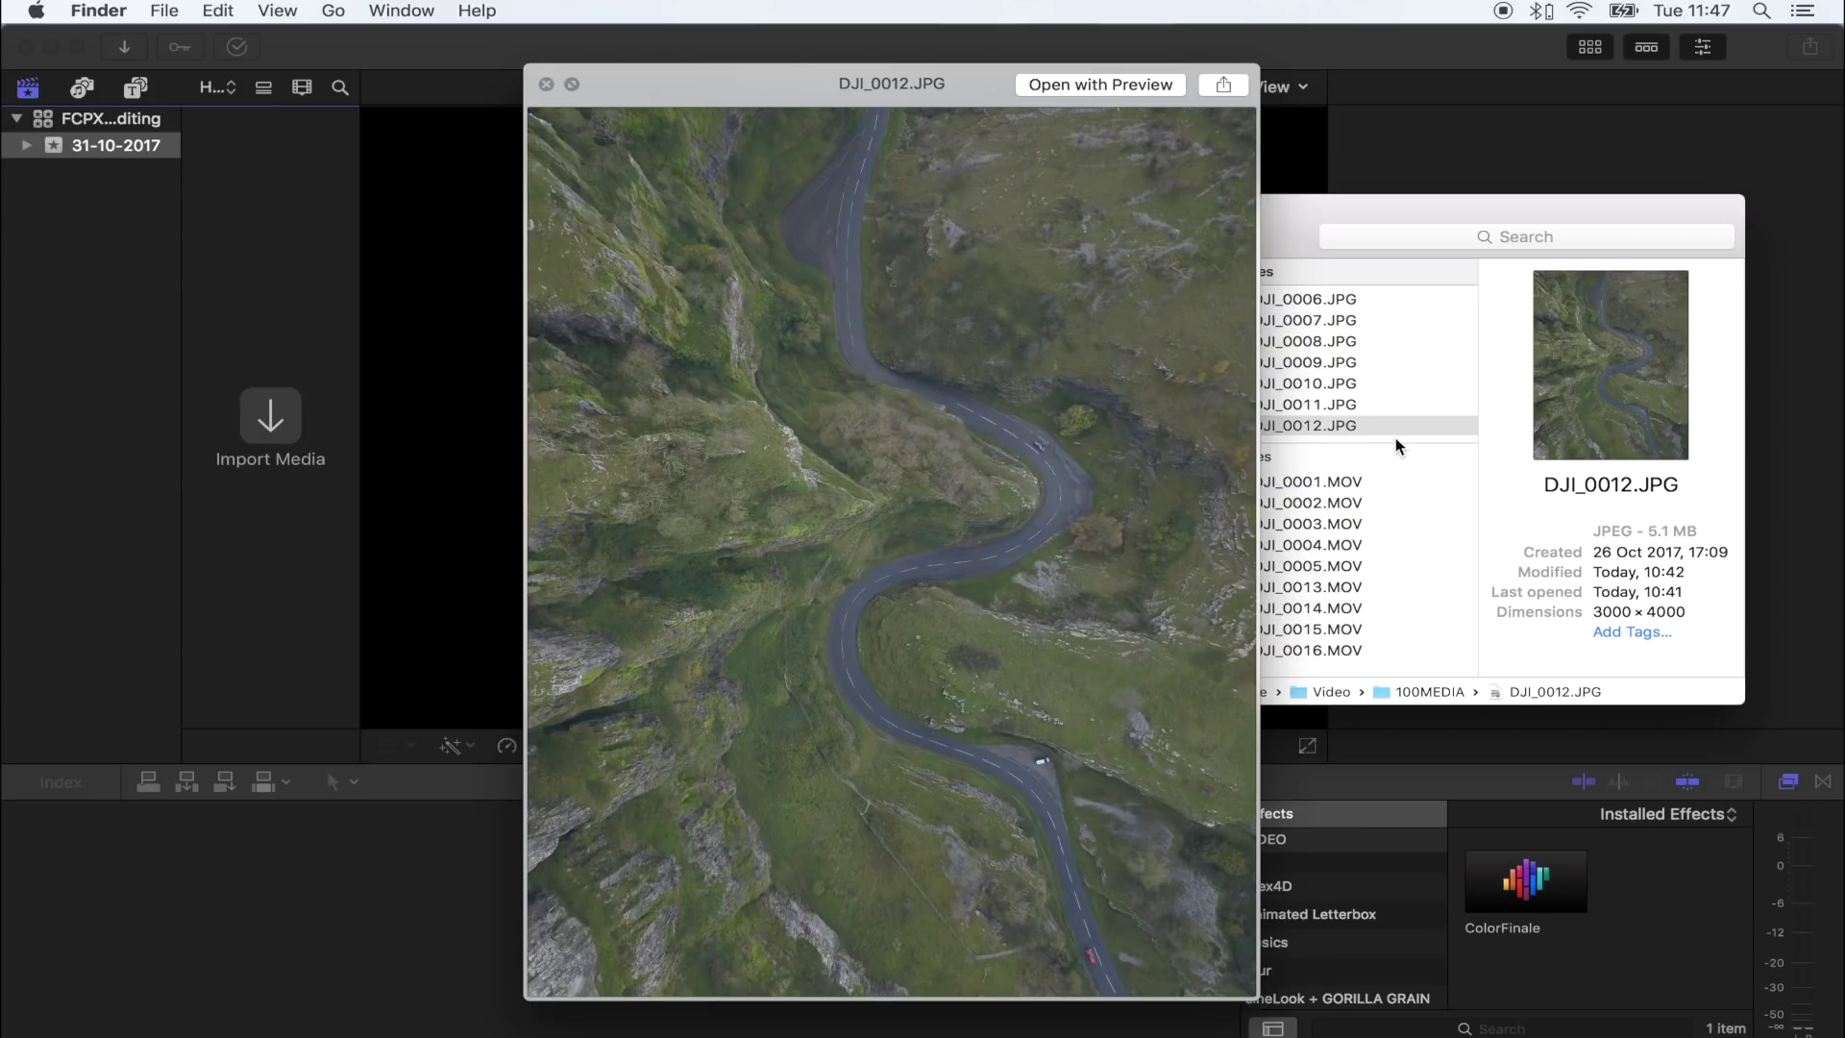
key(space)
drag(1371, 425, 261, 328)
click(261, 319)
Step: Create a new untitled project and add the DJI_0012 photo to its timeline
click(239, 284)
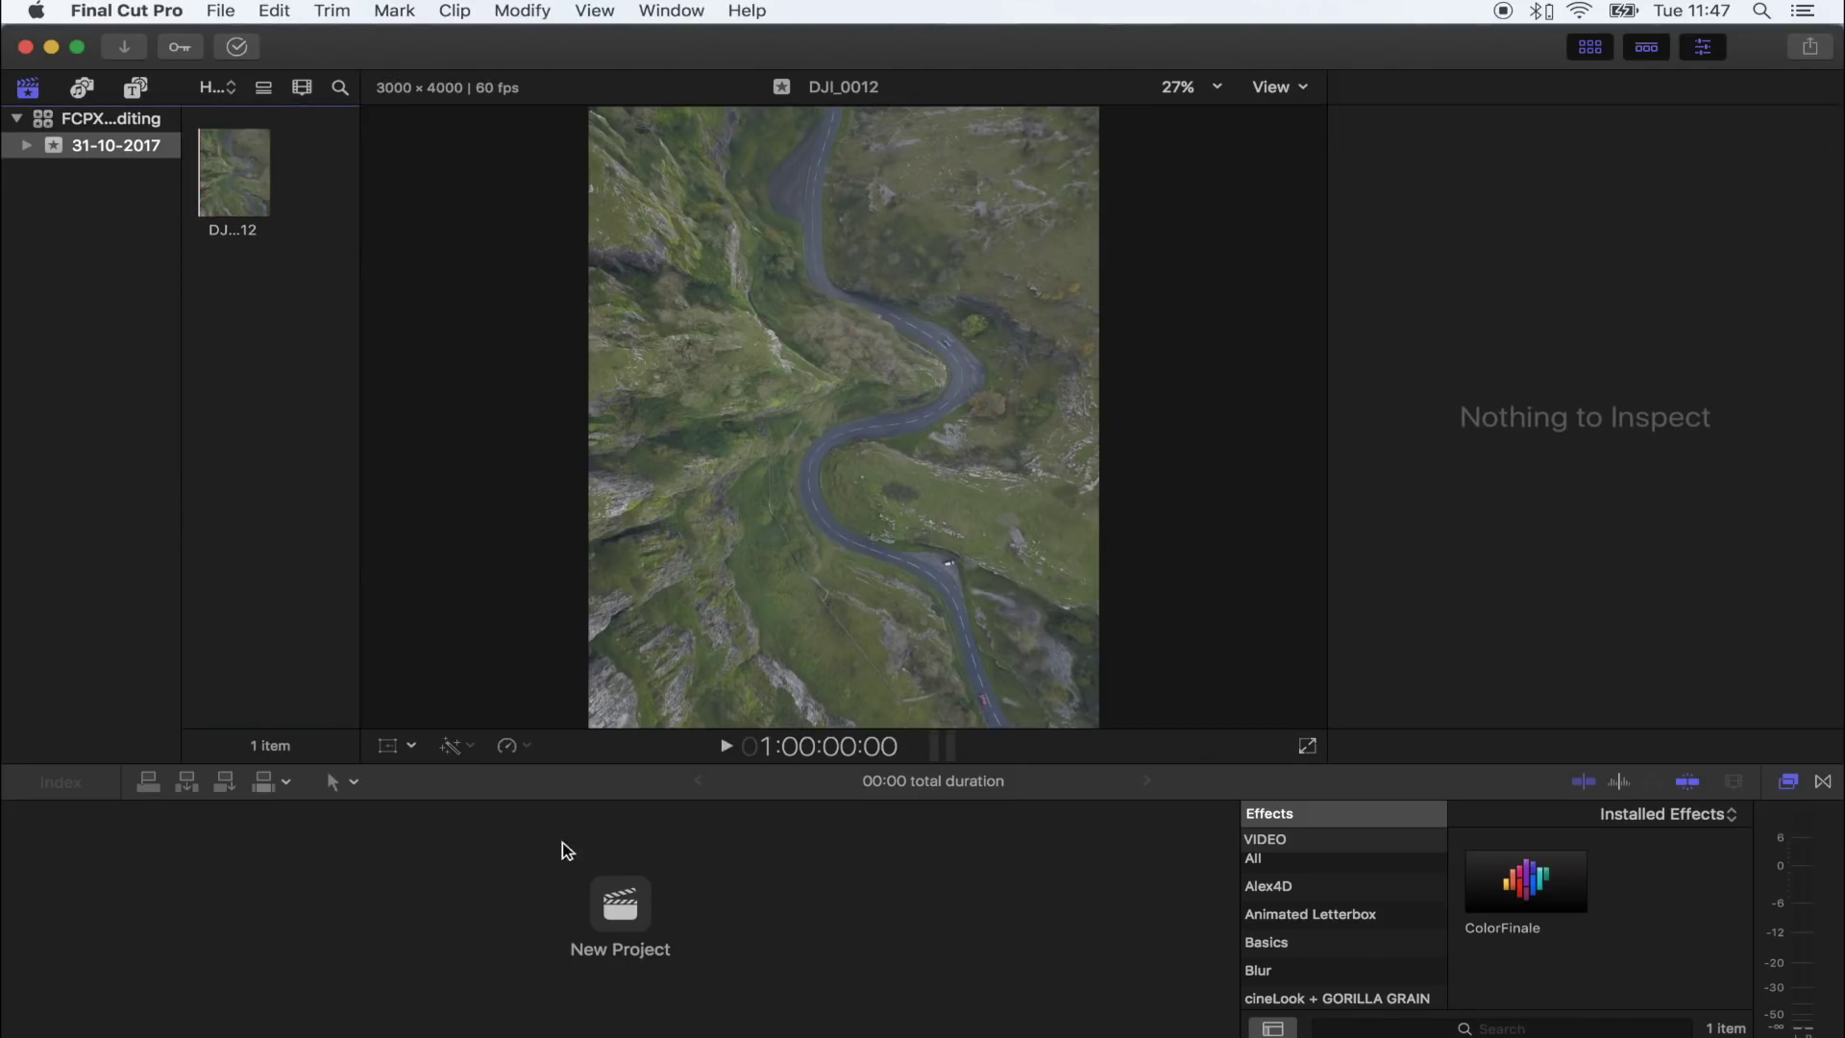
click(622, 913)
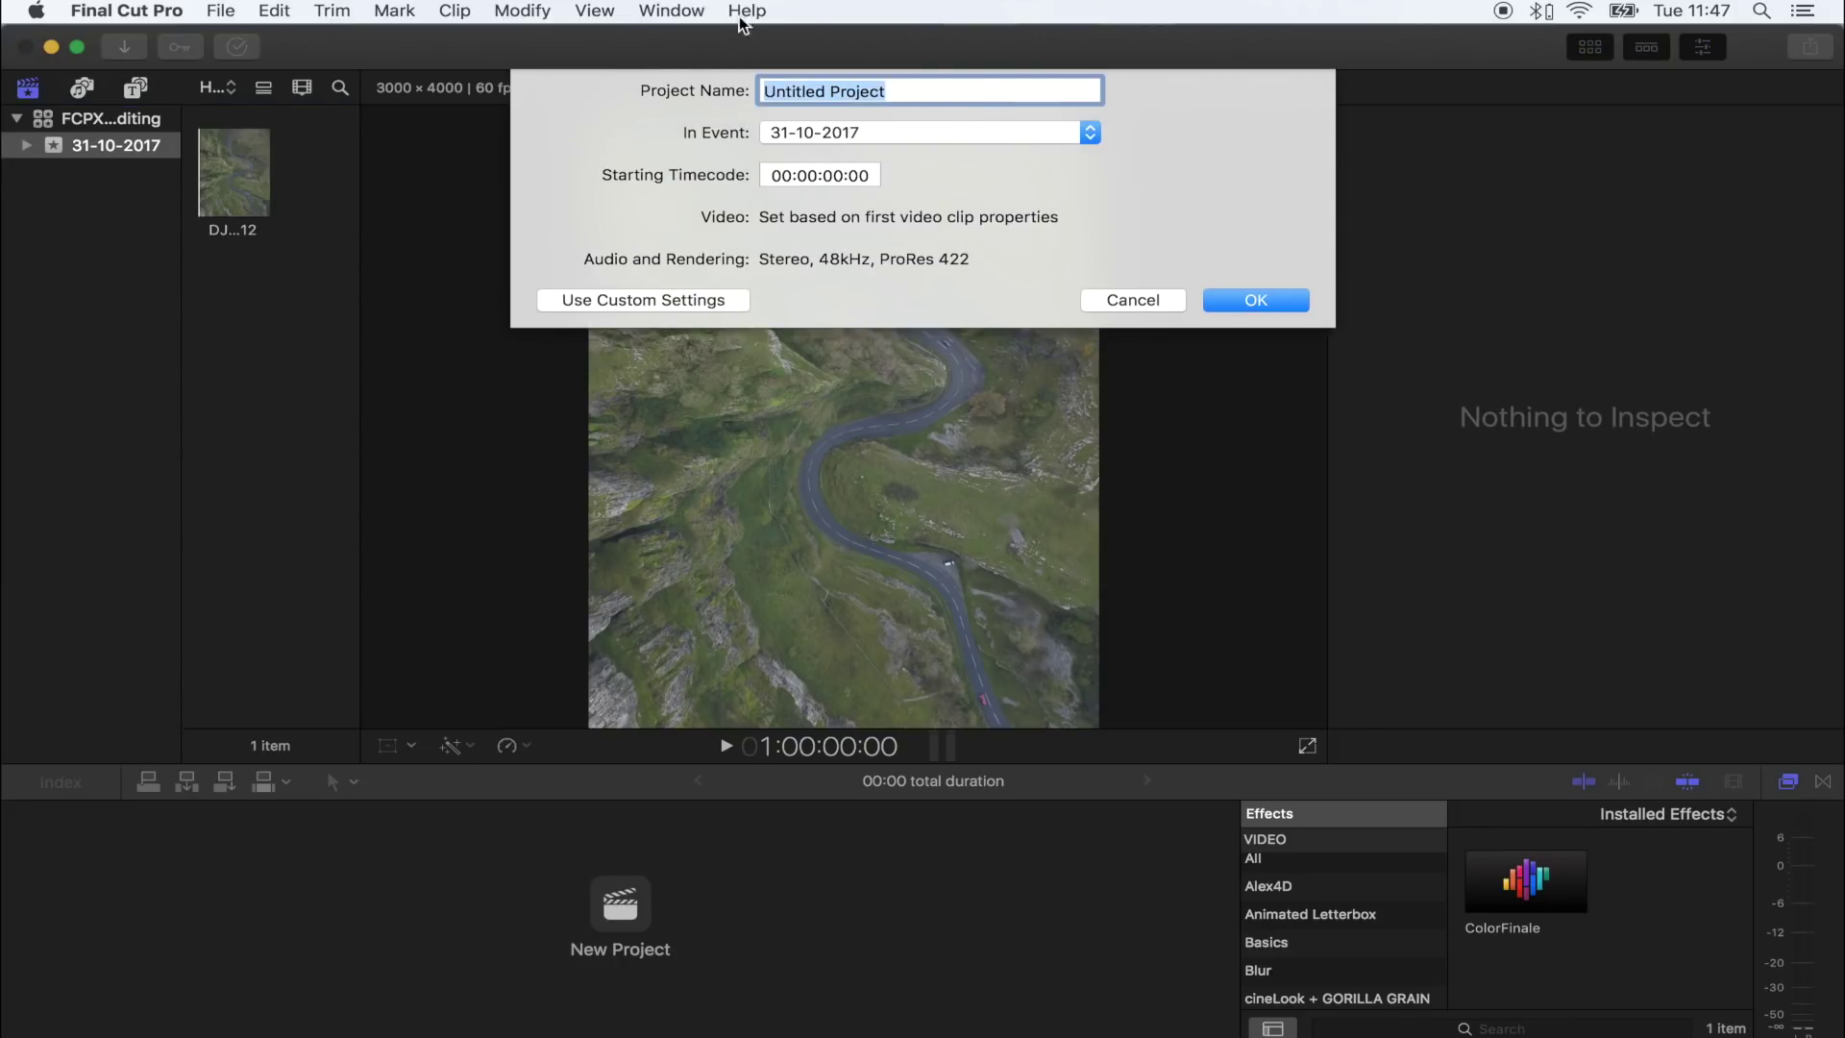
click(615, 300)
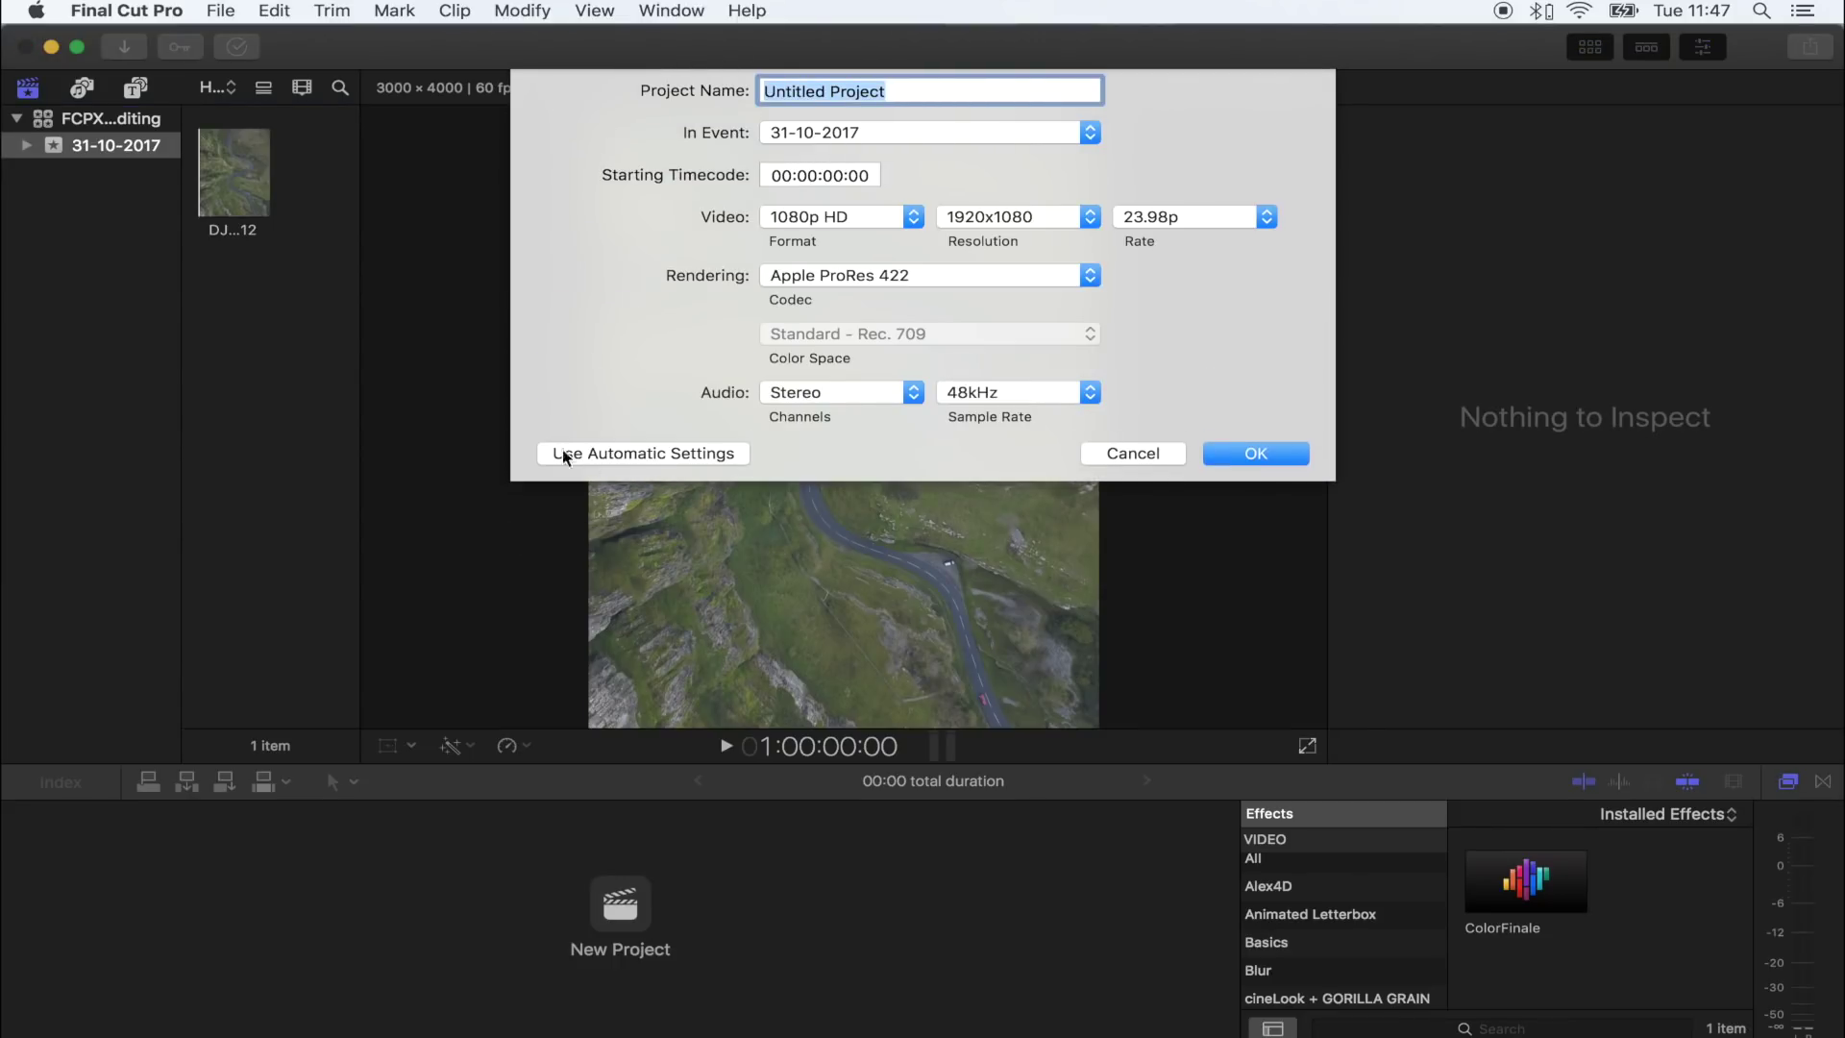
click(632, 453)
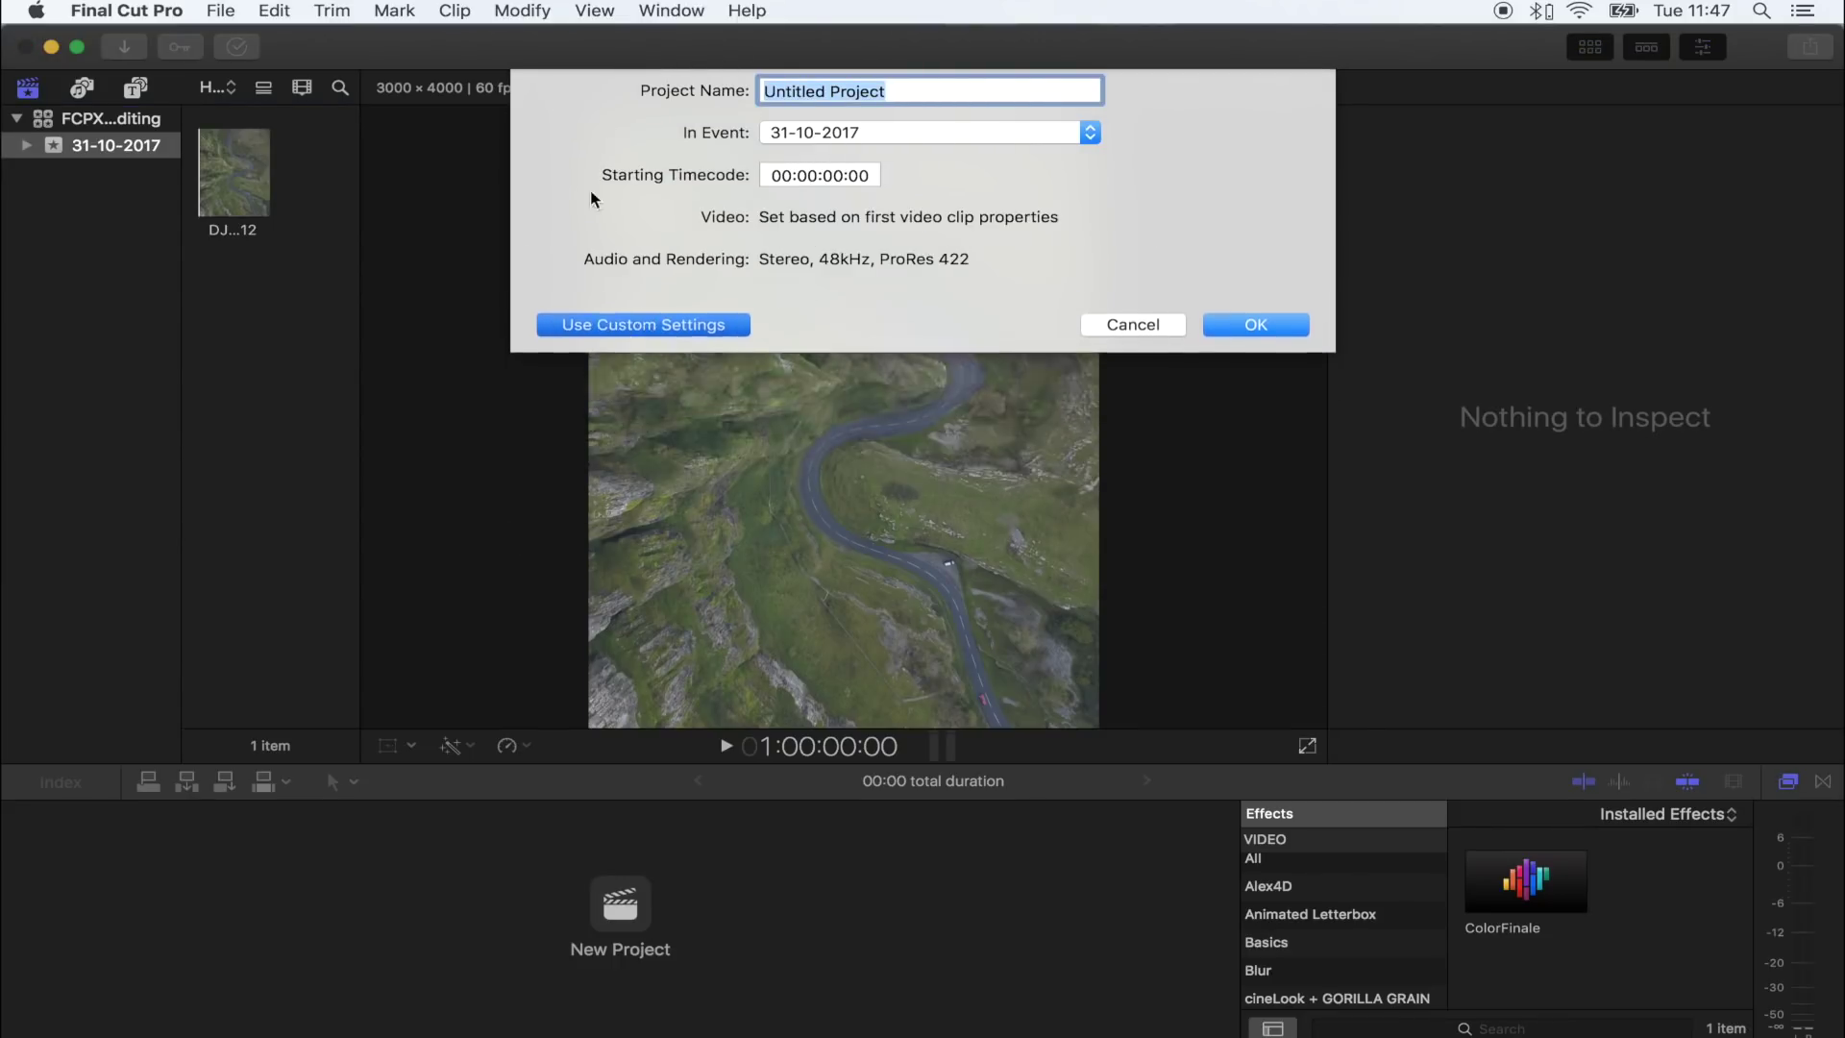
click(1255, 300)
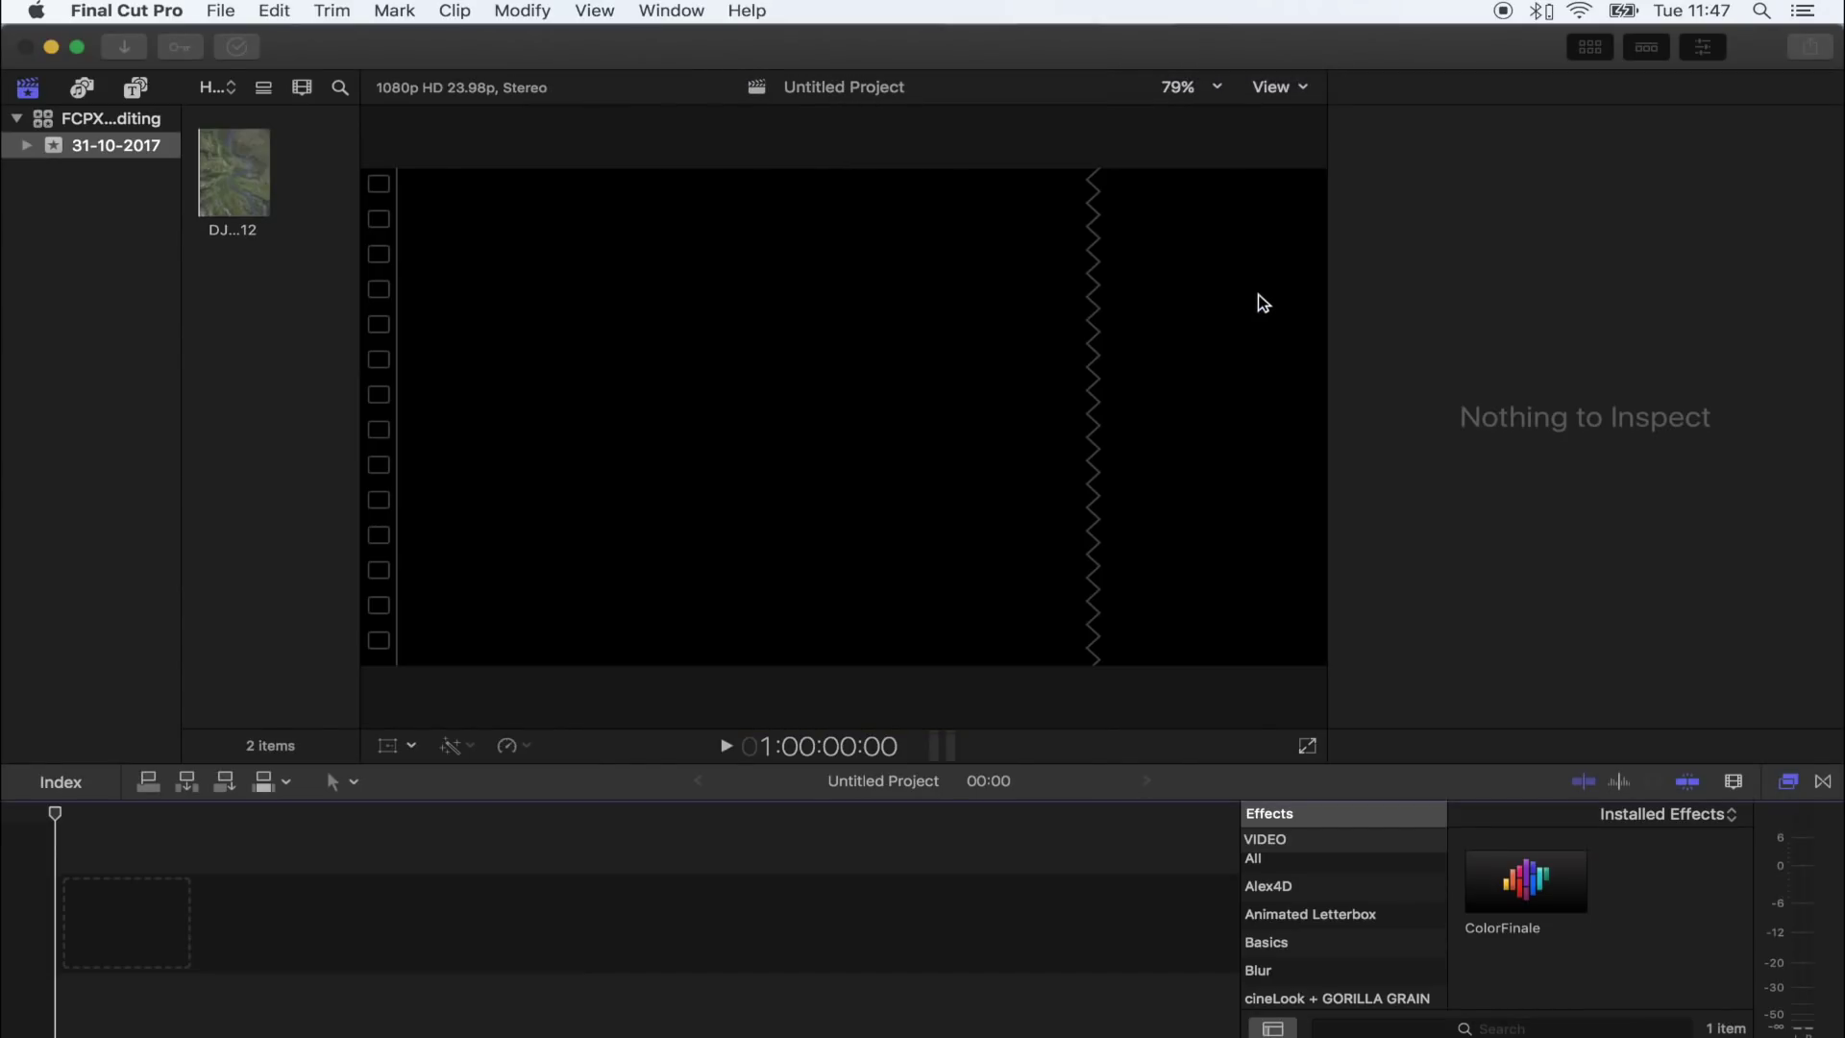
click(207, 367)
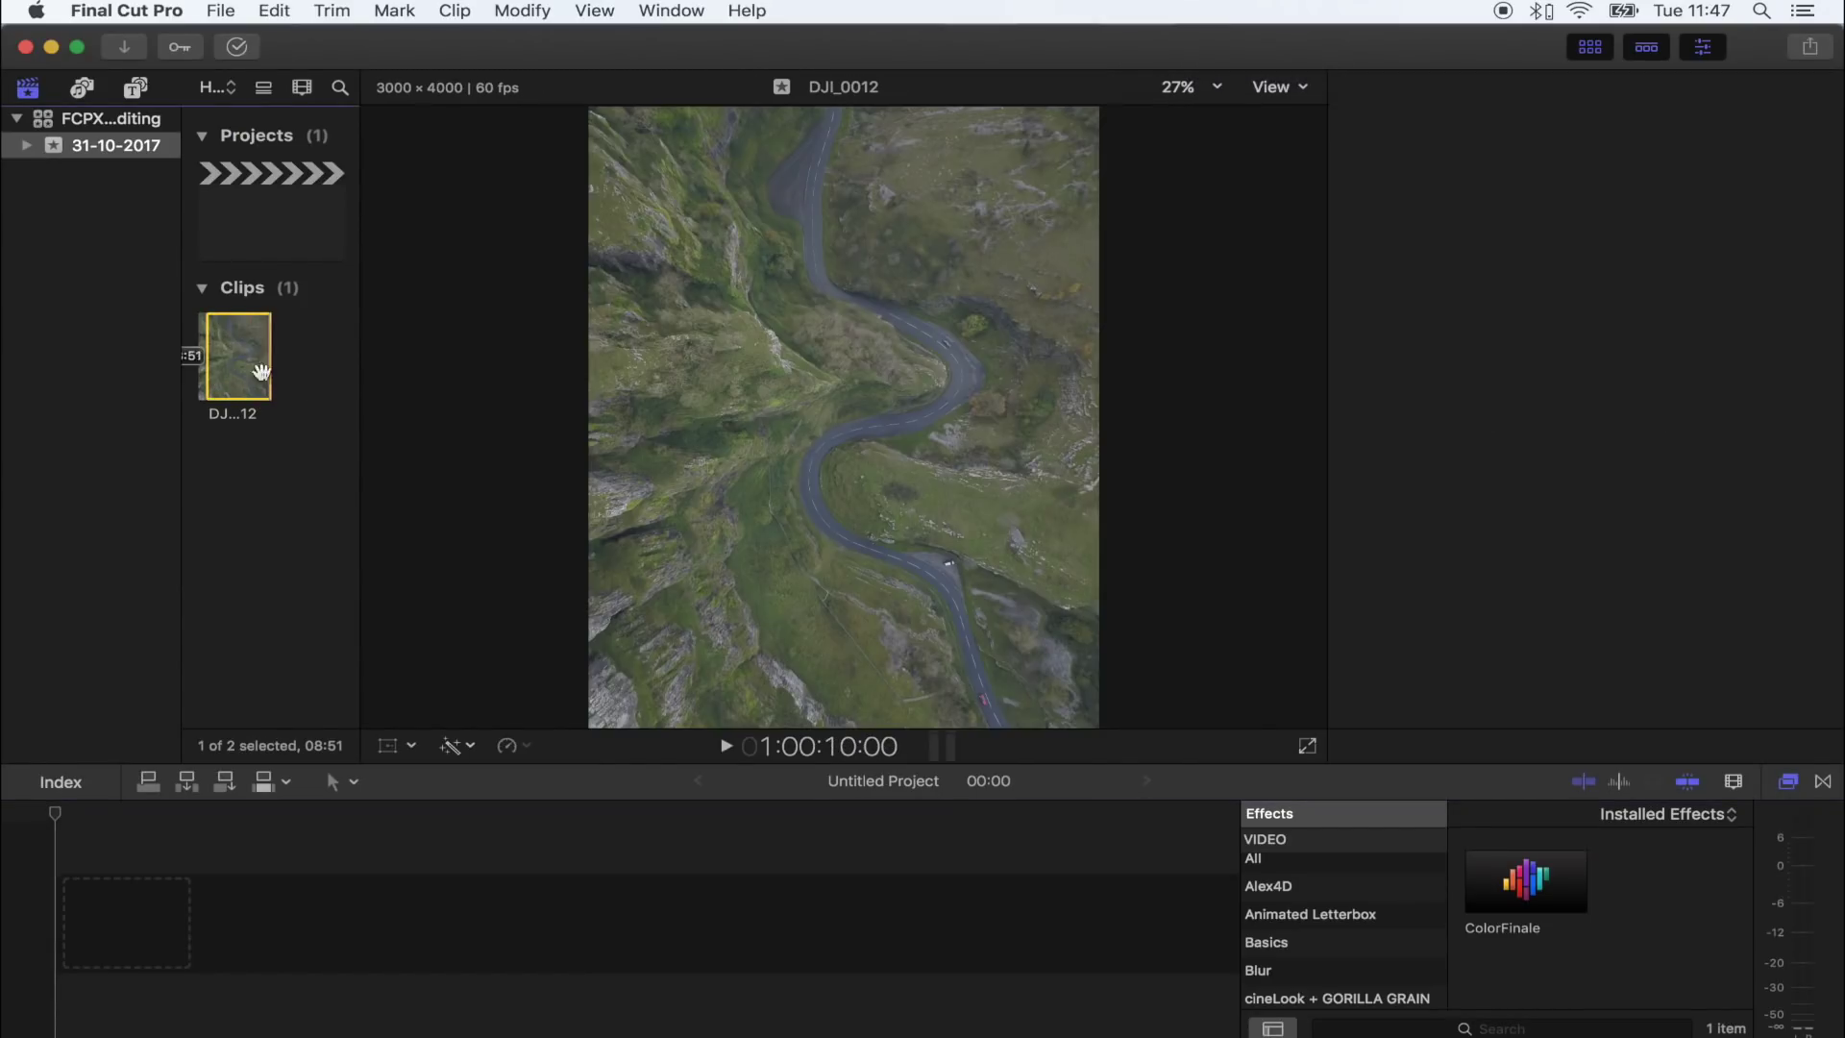
drag(234, 365, 134, 917)
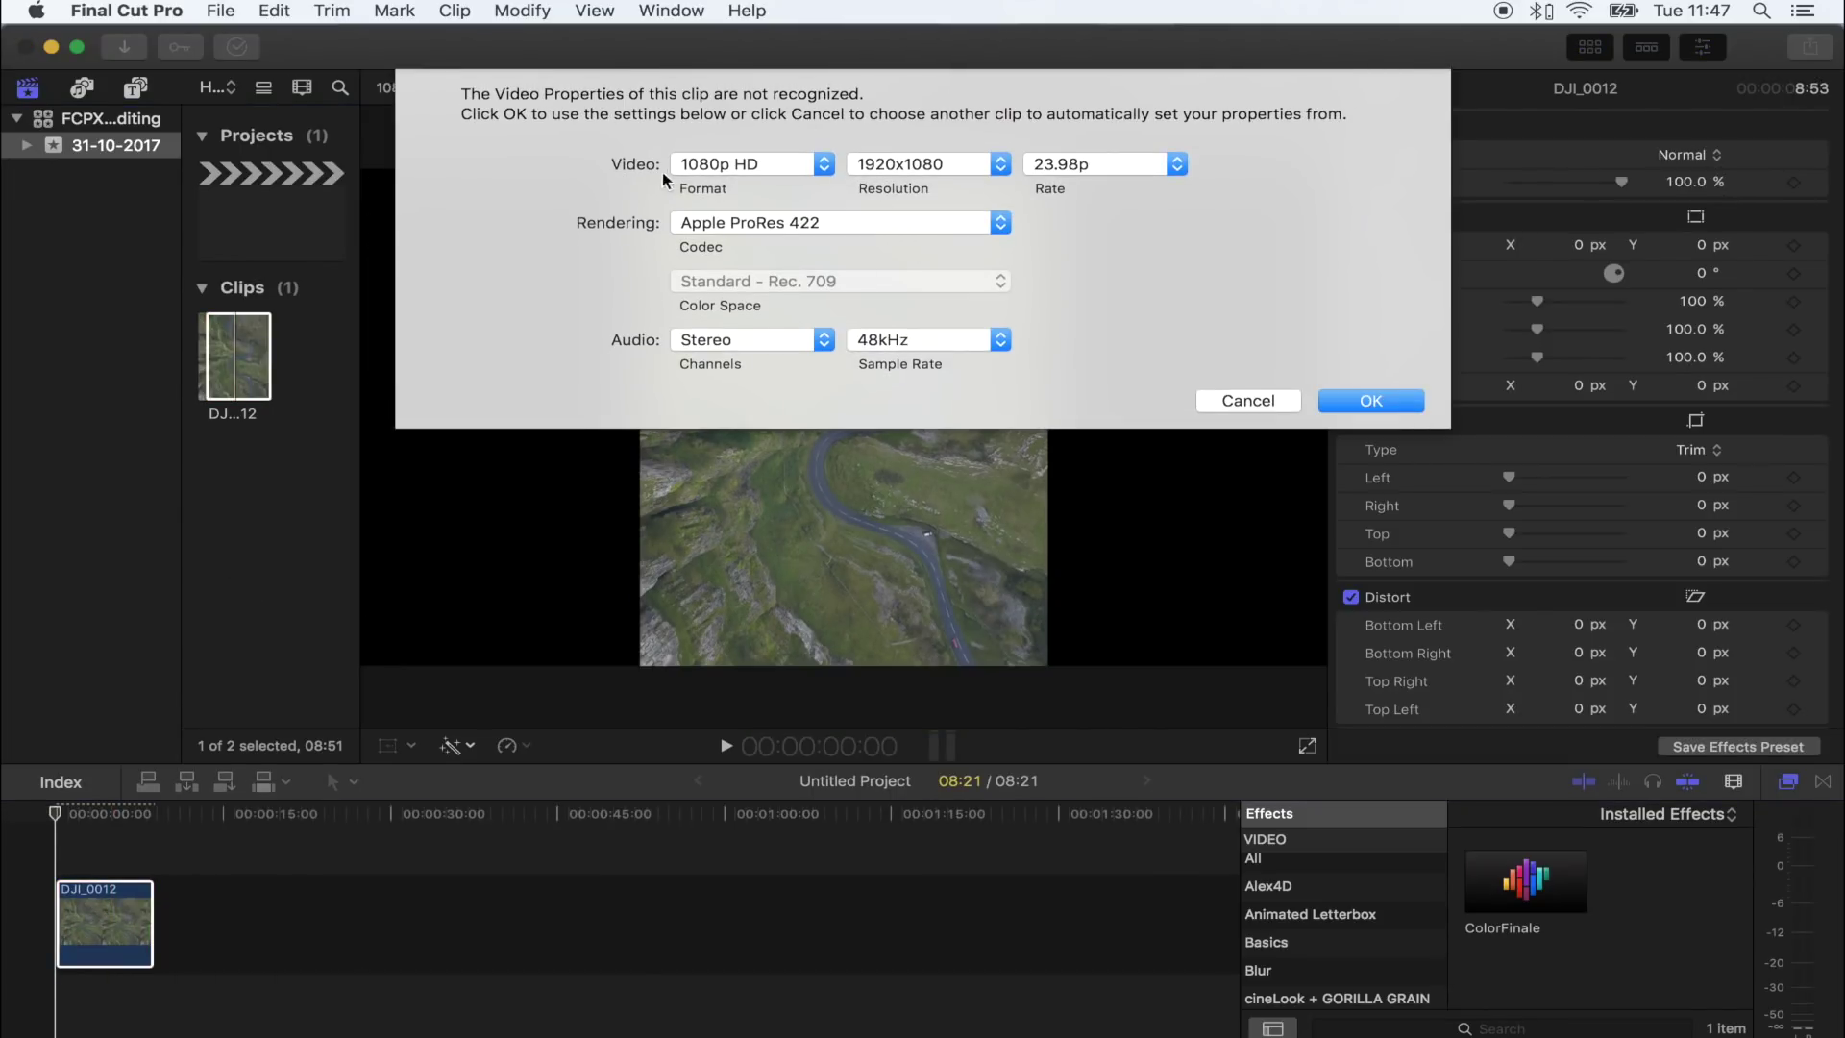
Step: Change the project format to Custom with a 3000×4000 vertical frame
click(766, 165)
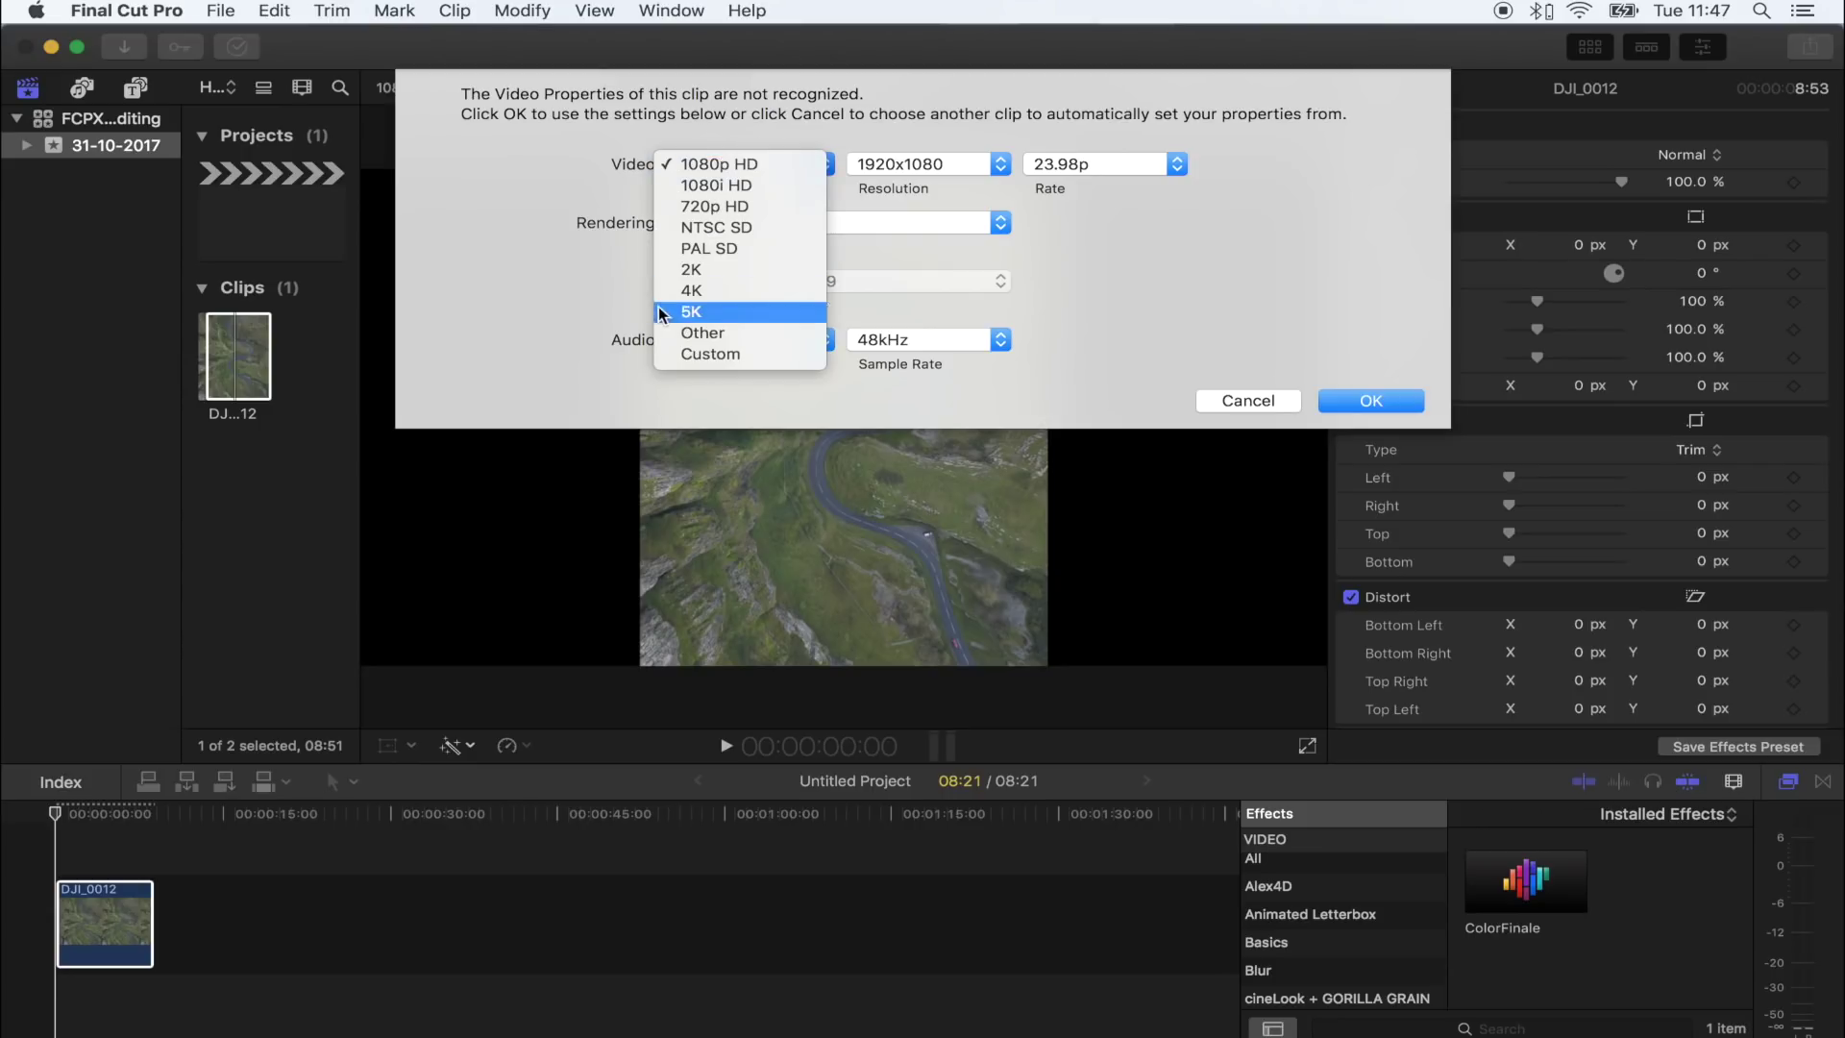
click(719, 356)
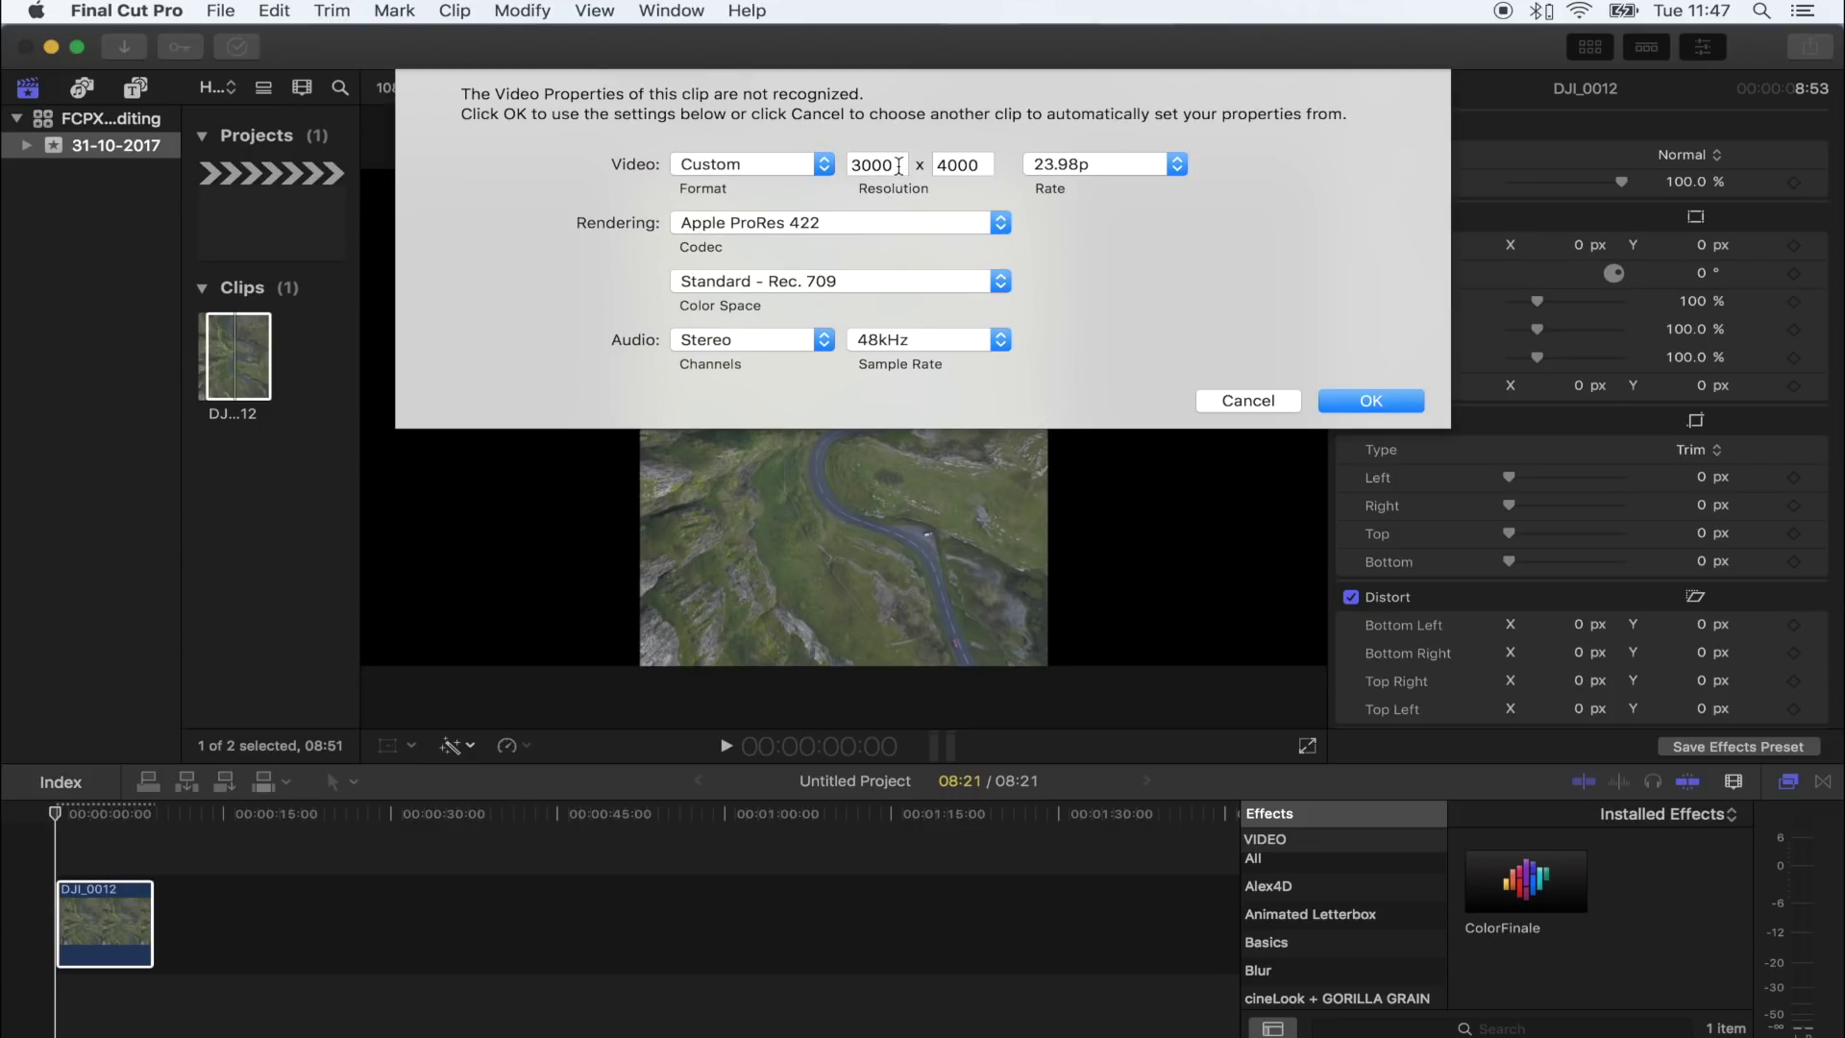
double_click(898, 166)
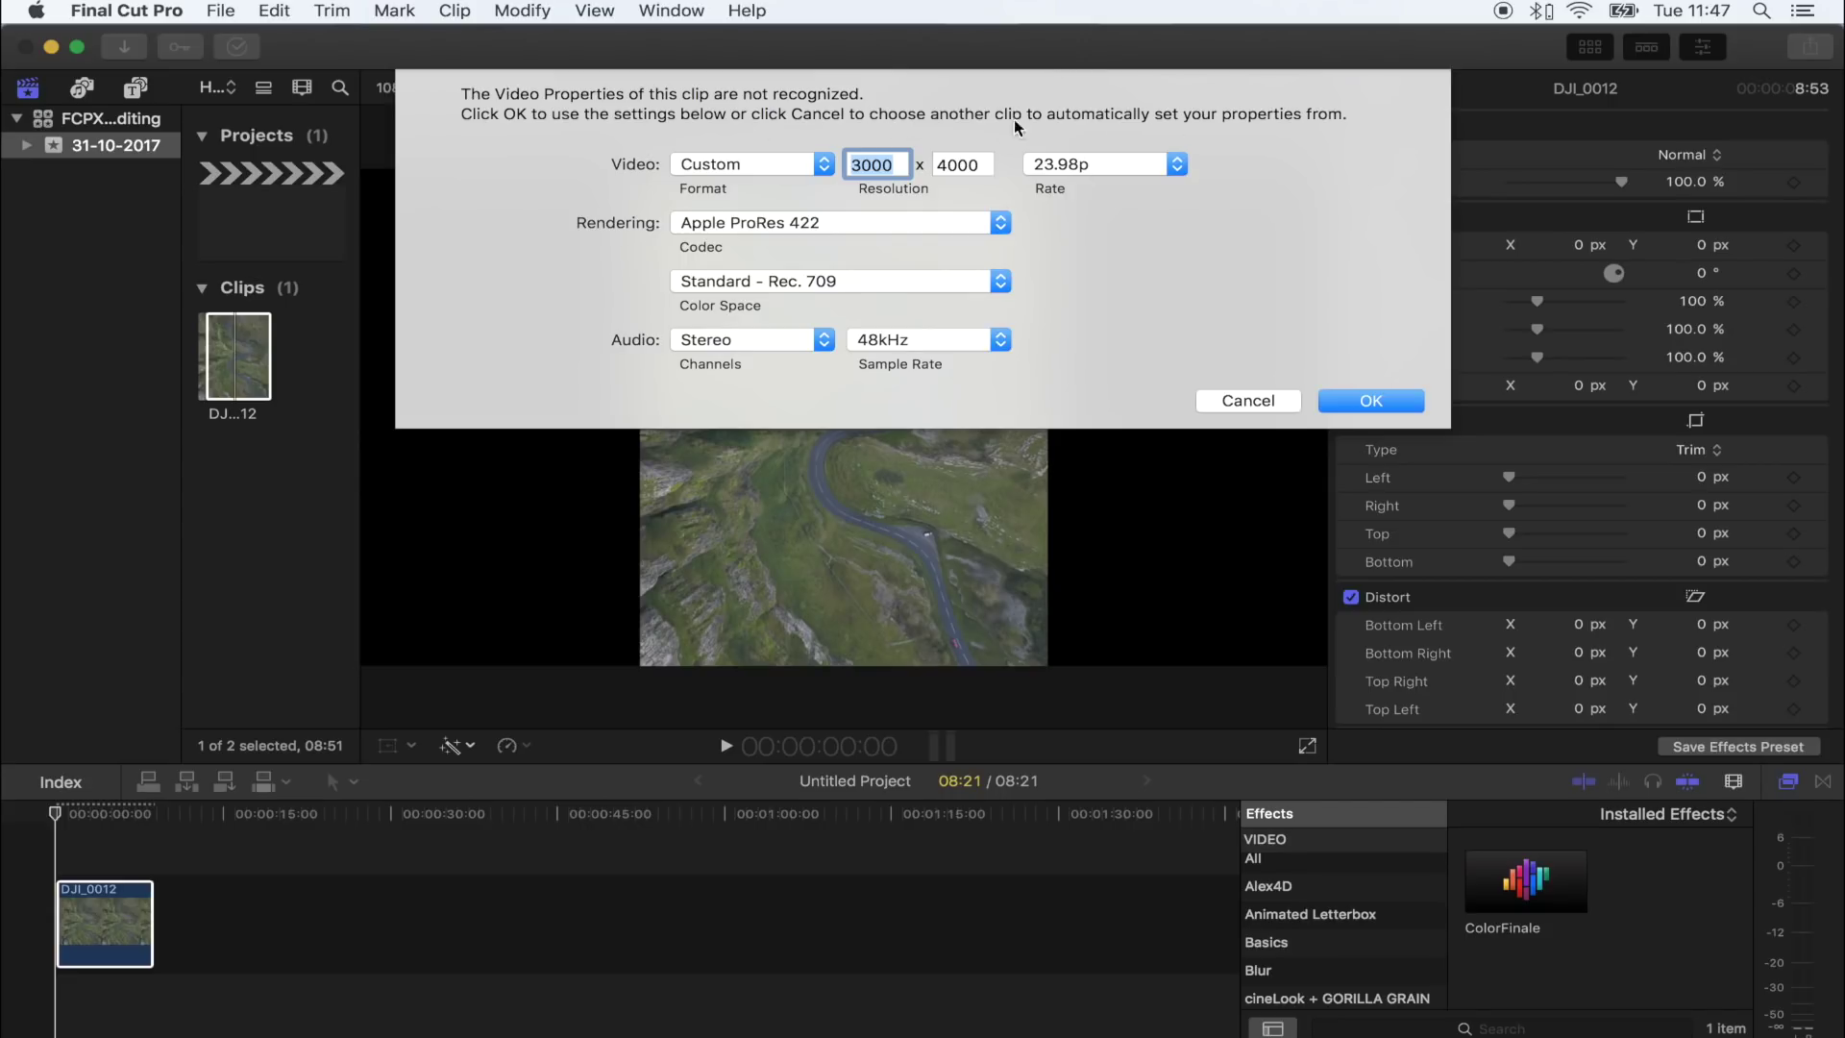
click(1367, 403)
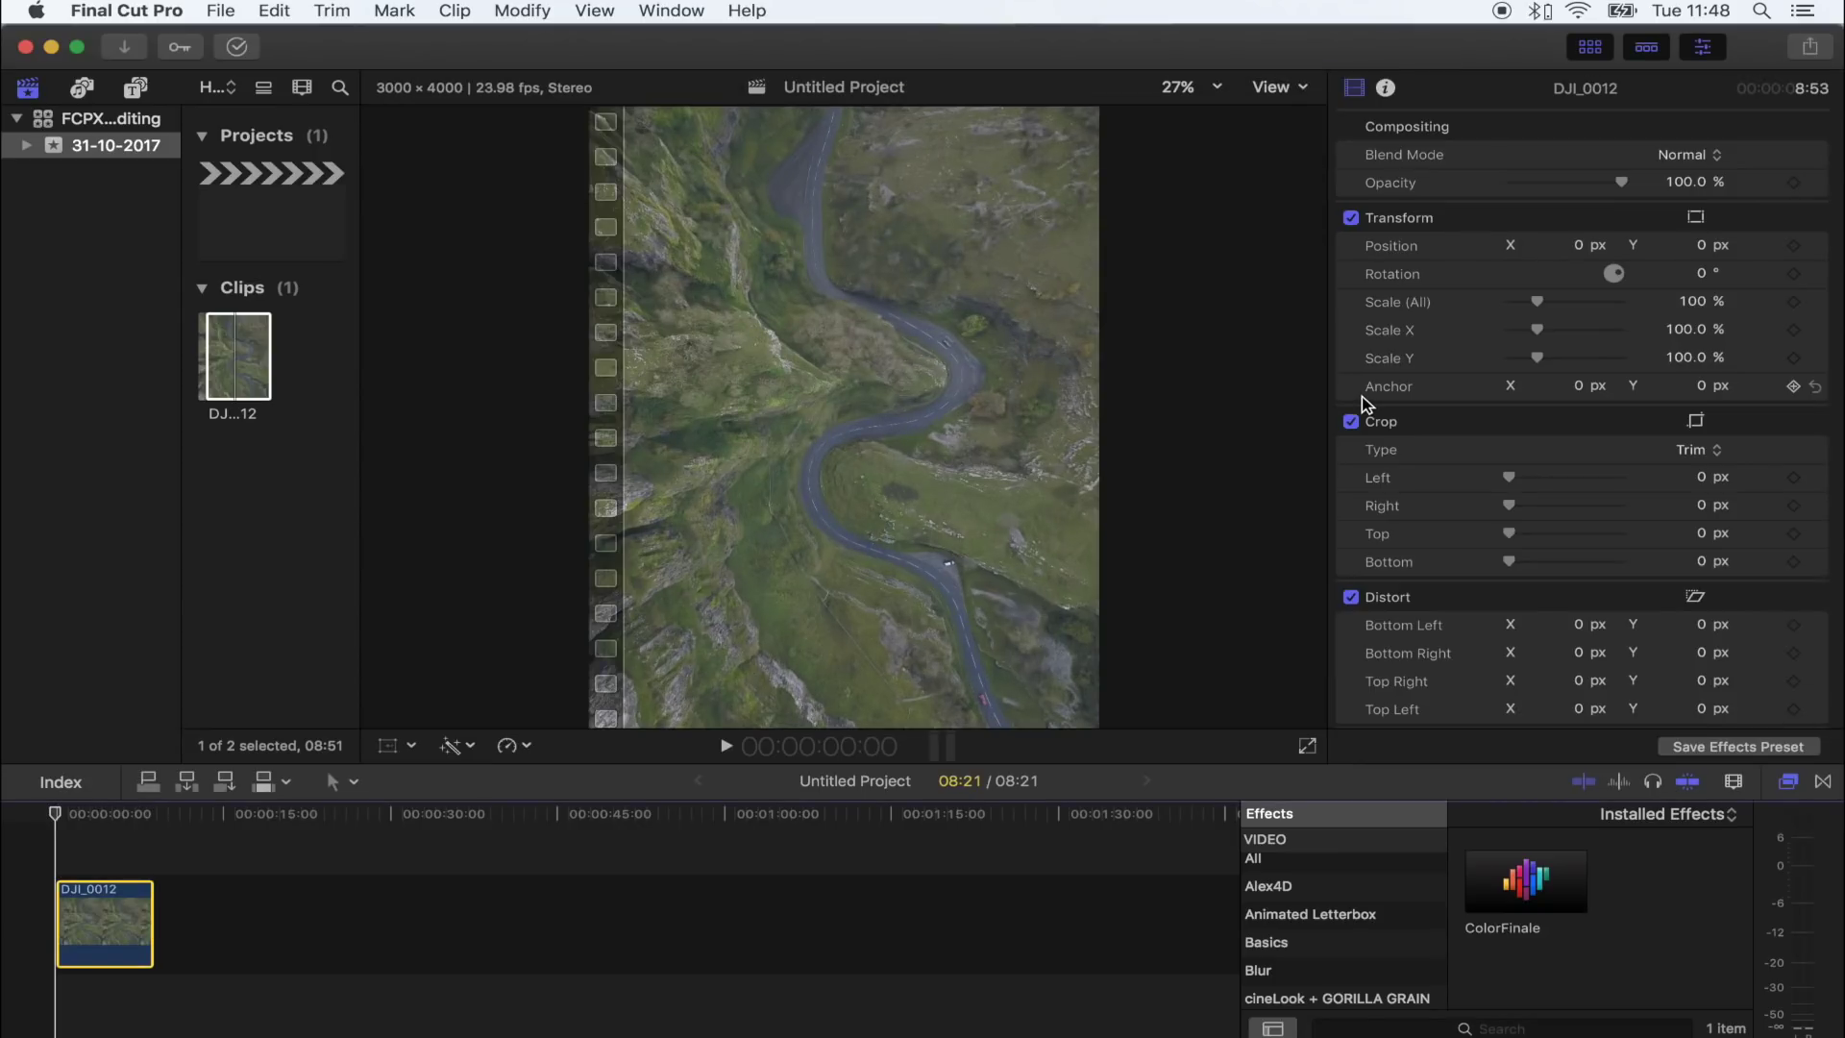
Step: Apply the ColorFinale effect to the DJI_0012 clip in the timeline
click(102, 848)
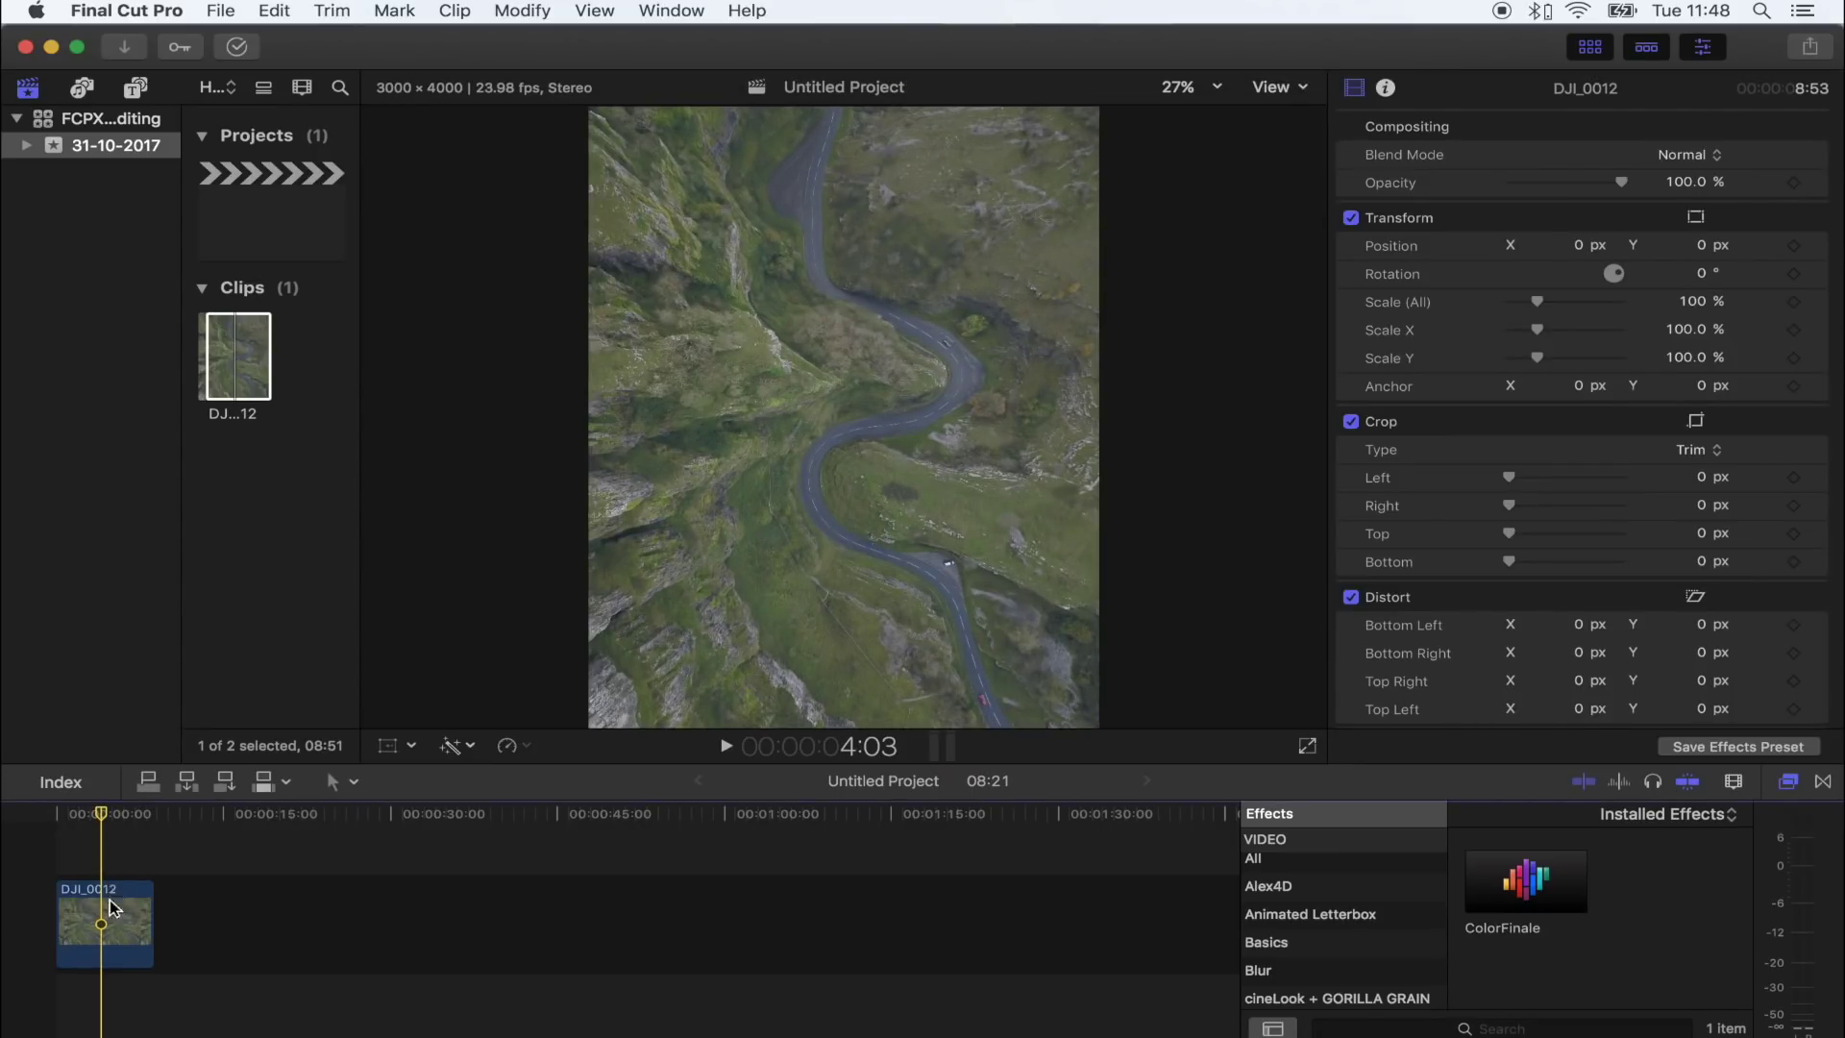
click(113, 907)
click(72, 819)
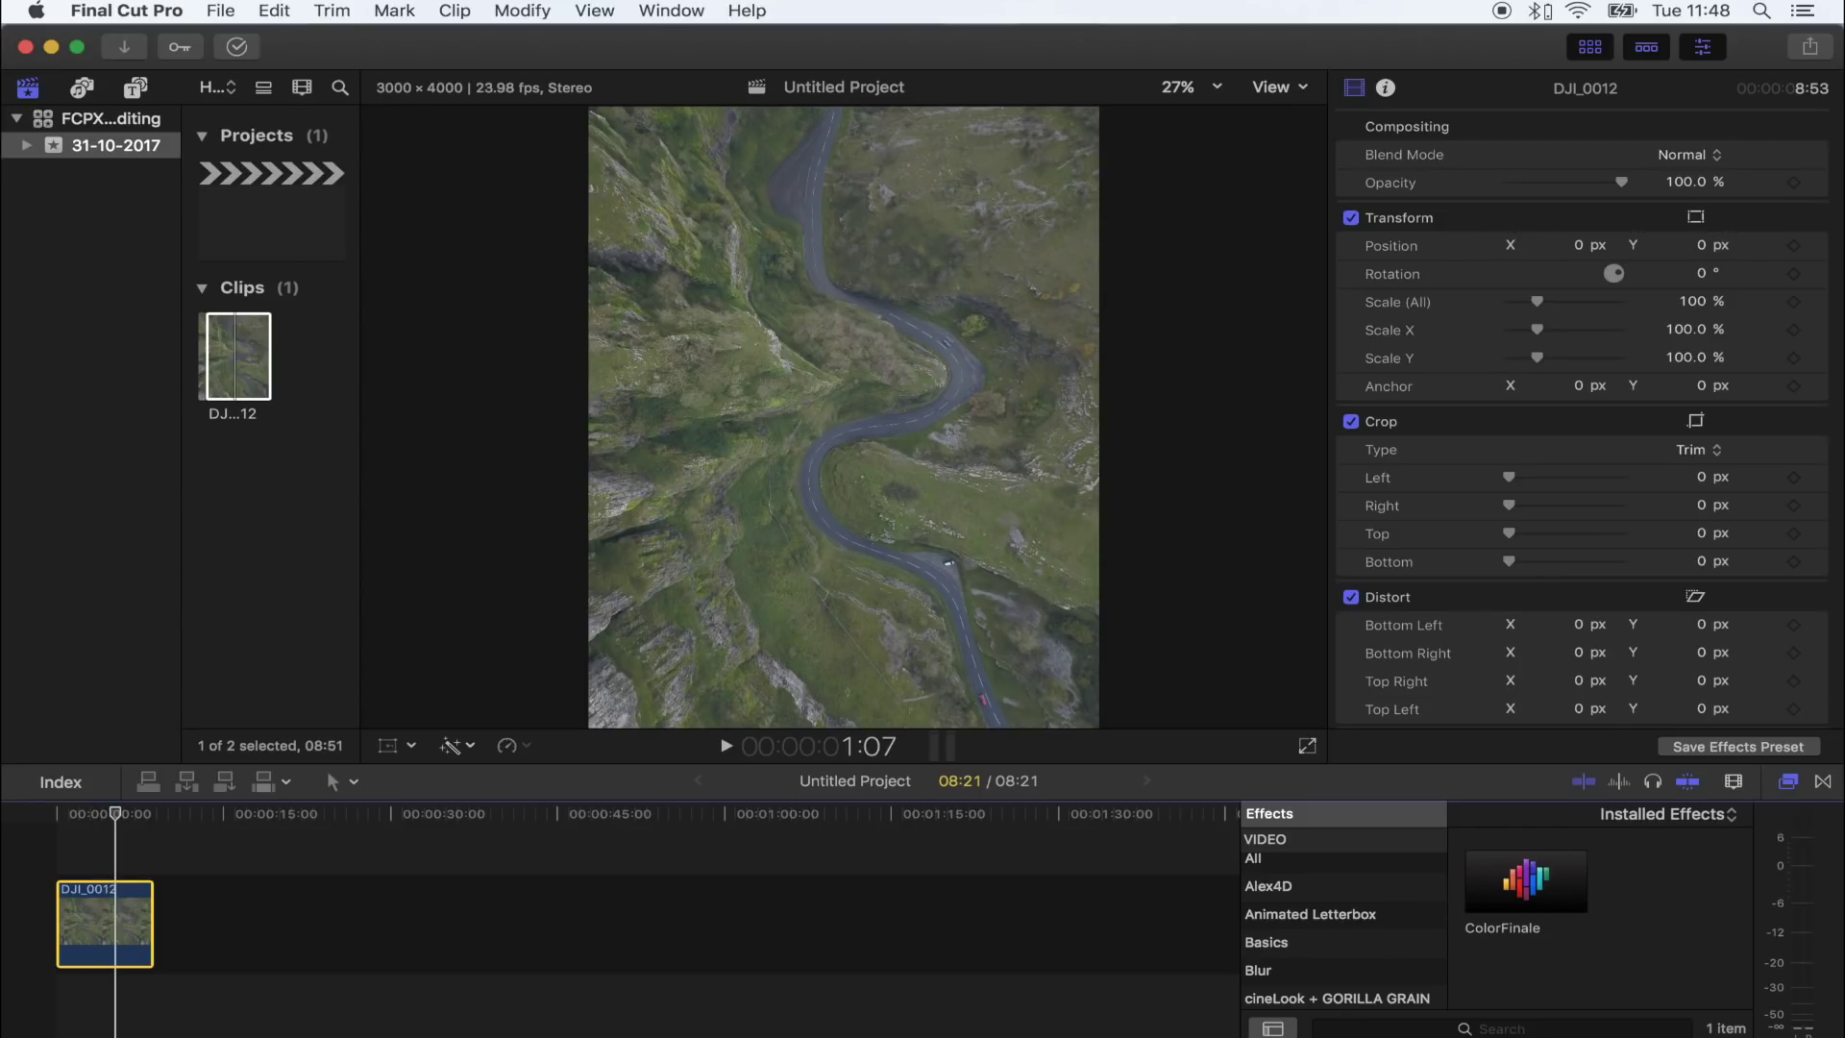
drag(1526, 879, 159, 922)
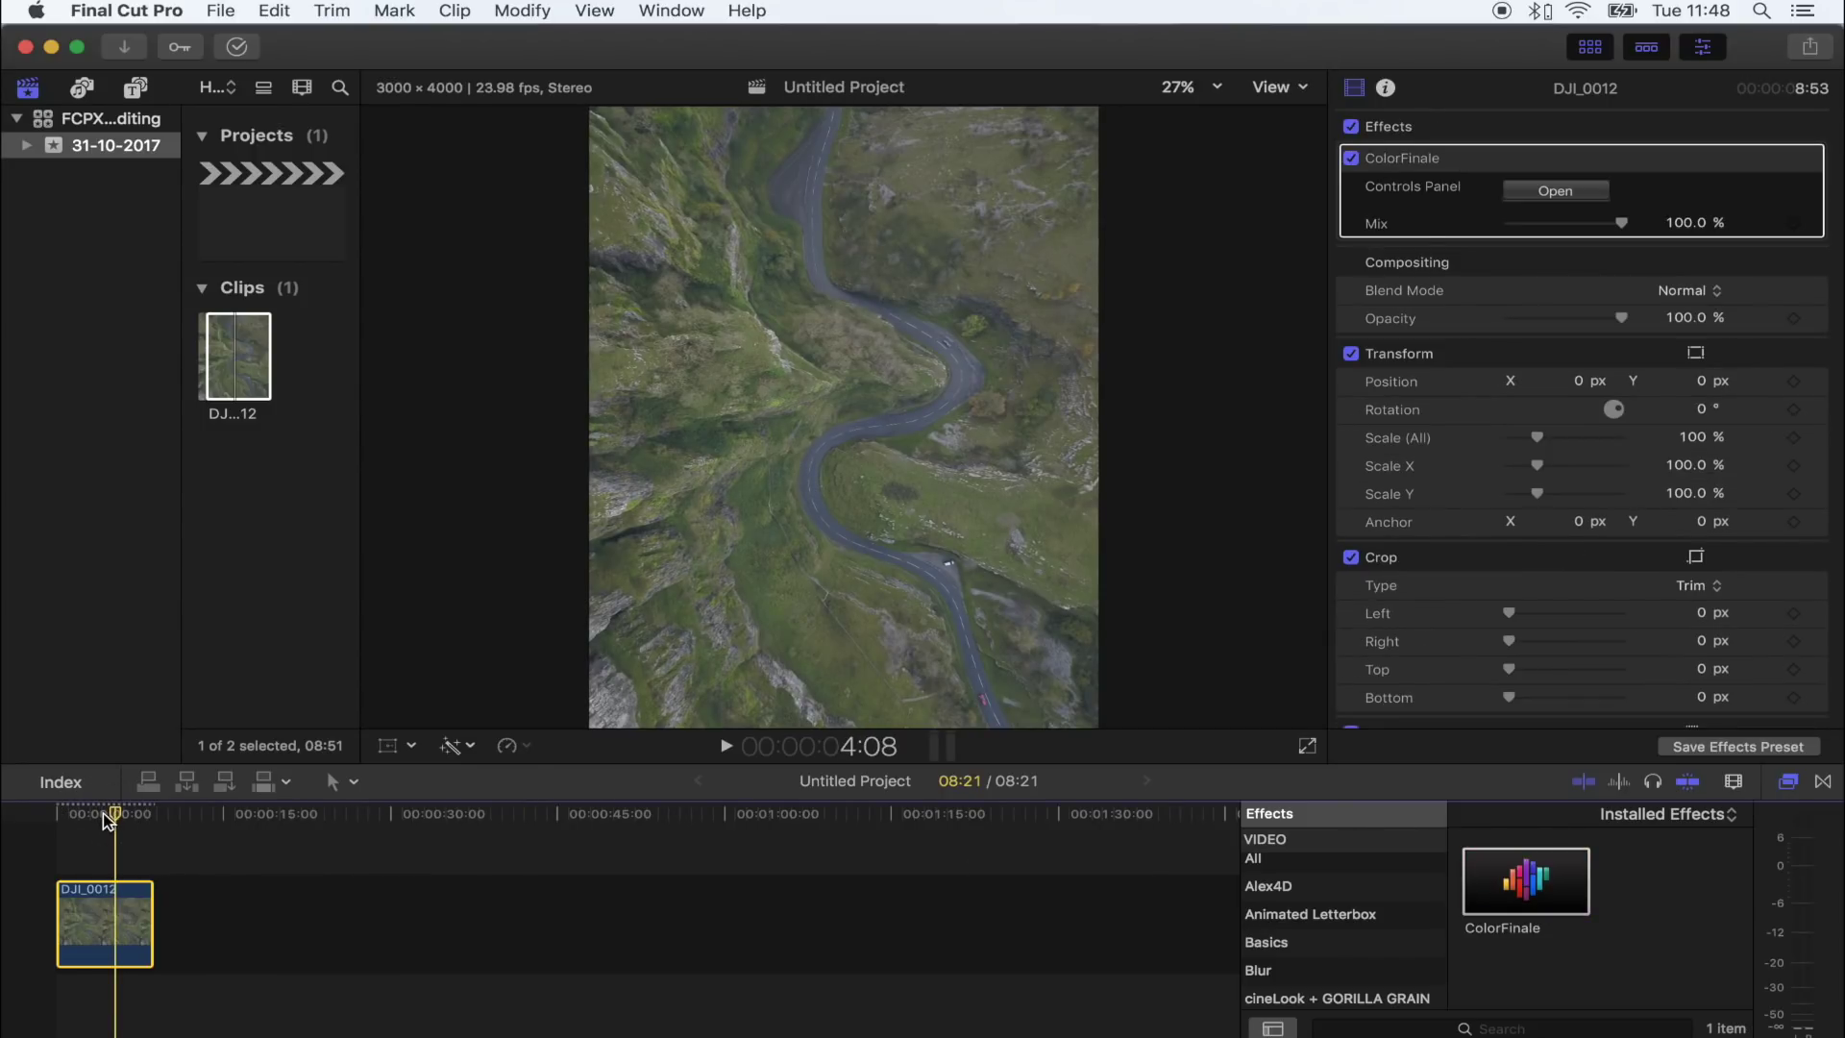
Step: Load the Explorer LUT Pack's Orange dolphin.cube LUT and apply it to the photo
click(870, 786)
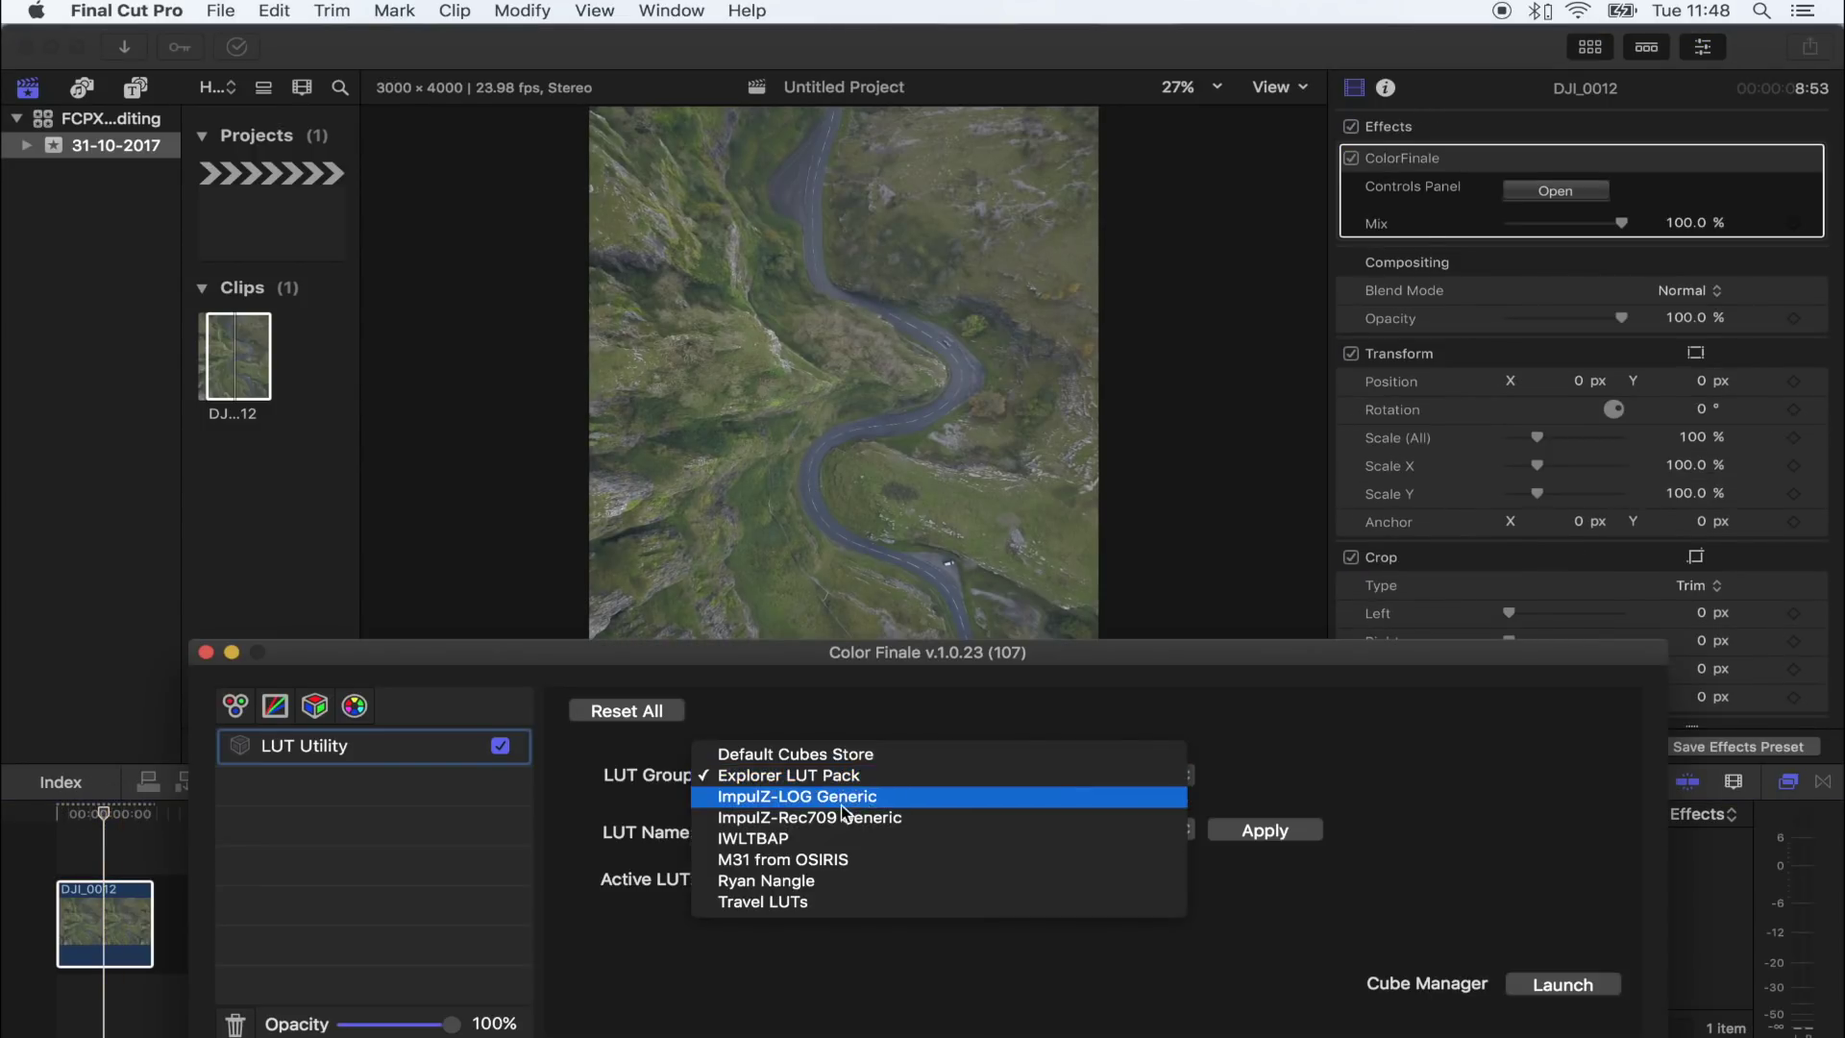
click(899, 778)
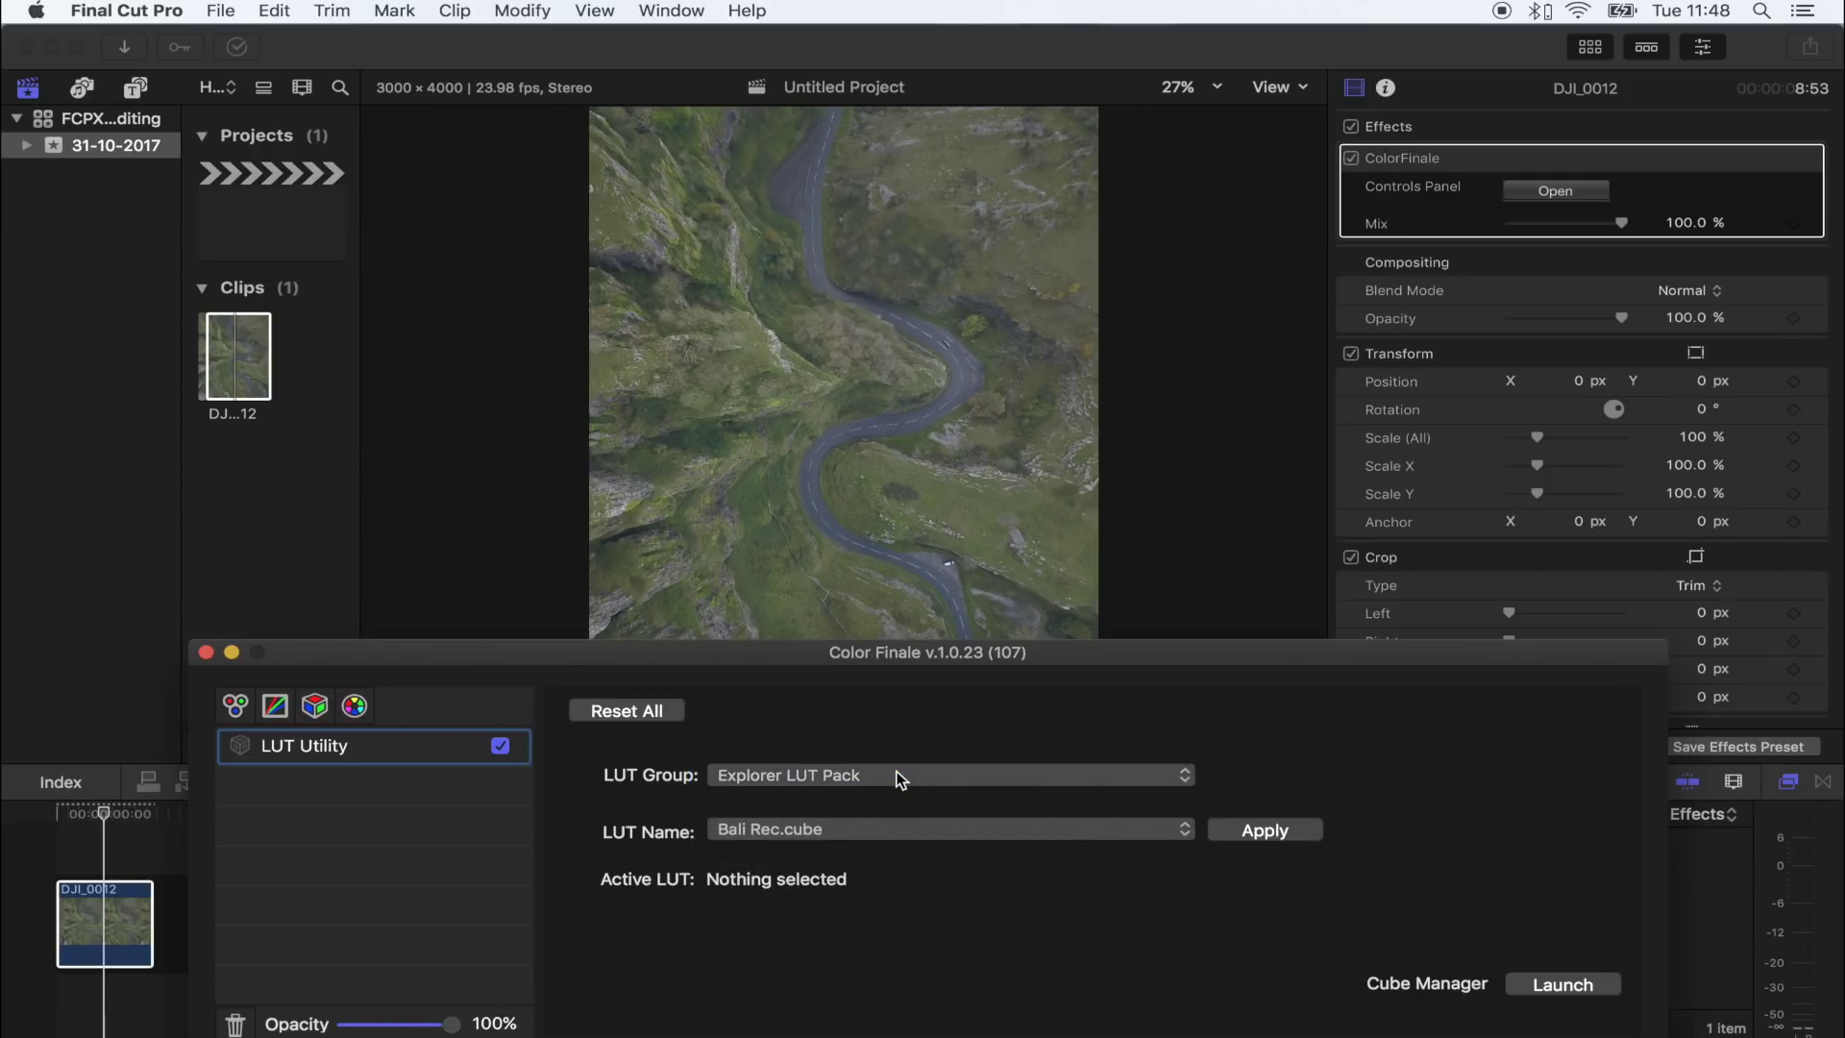
click(840, 830)
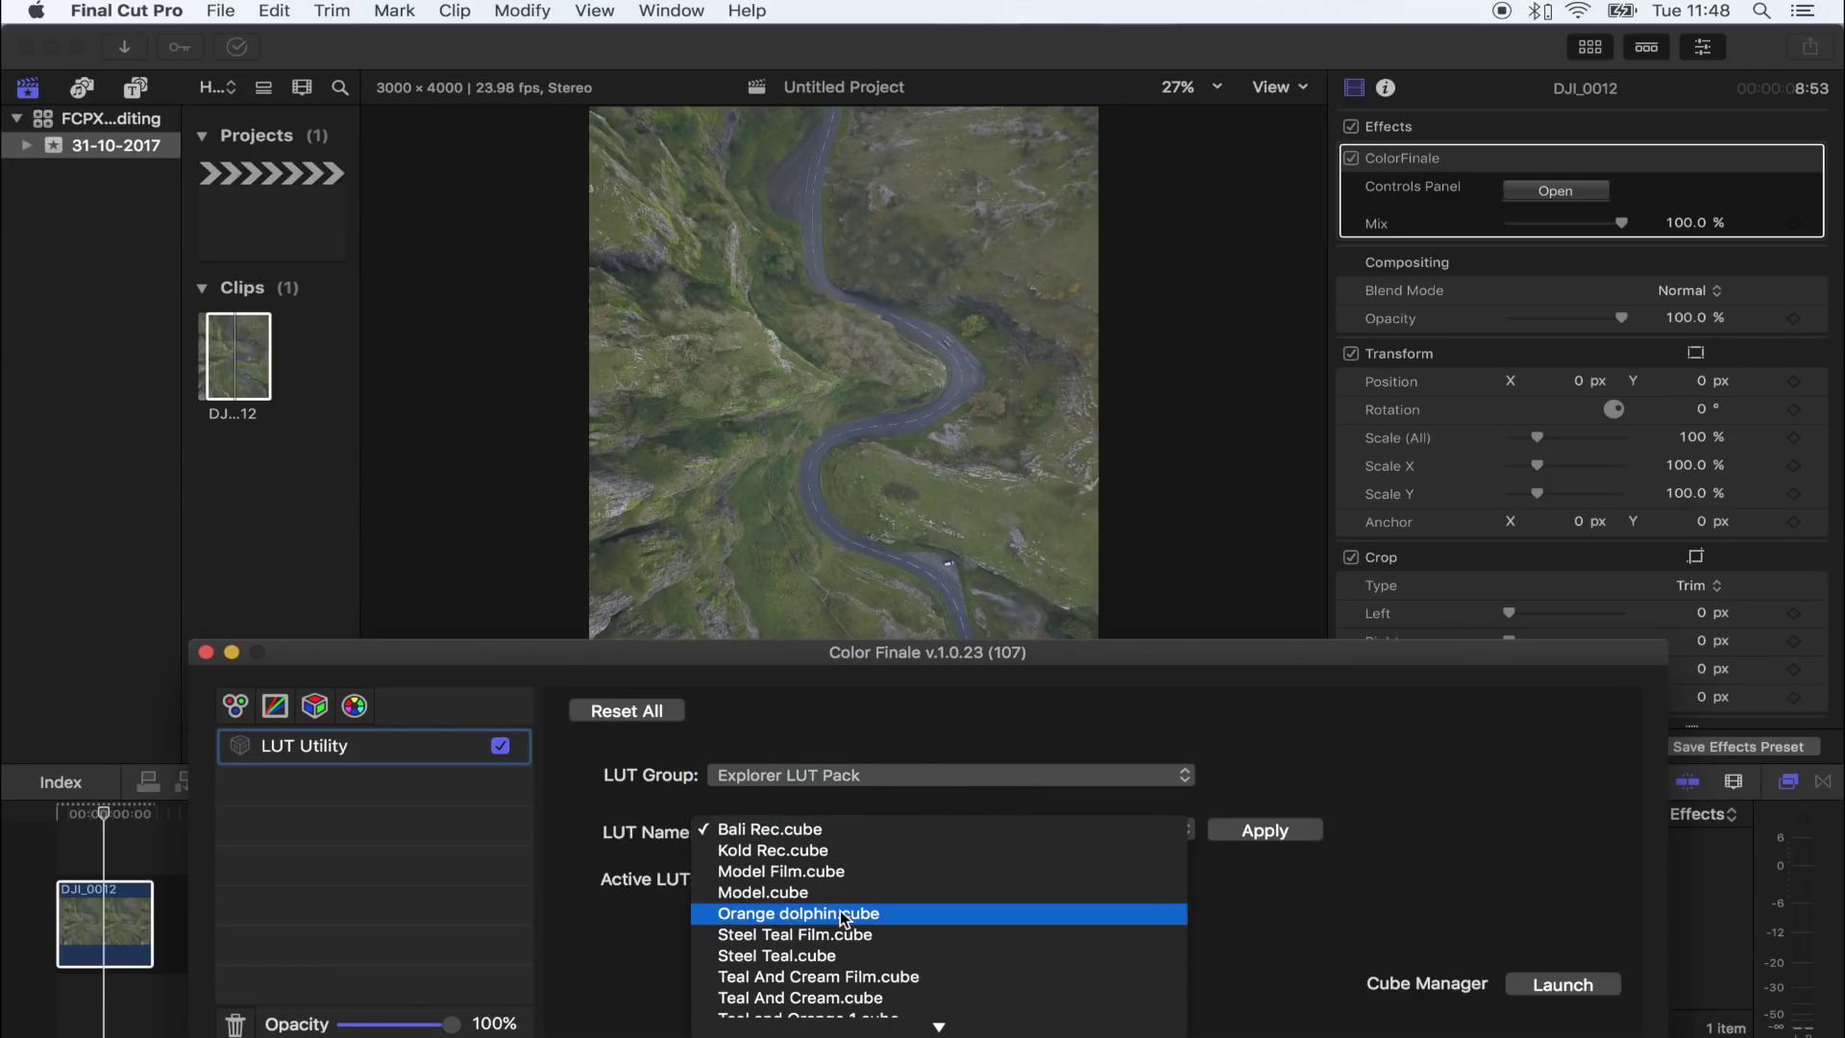
click(932, 915)
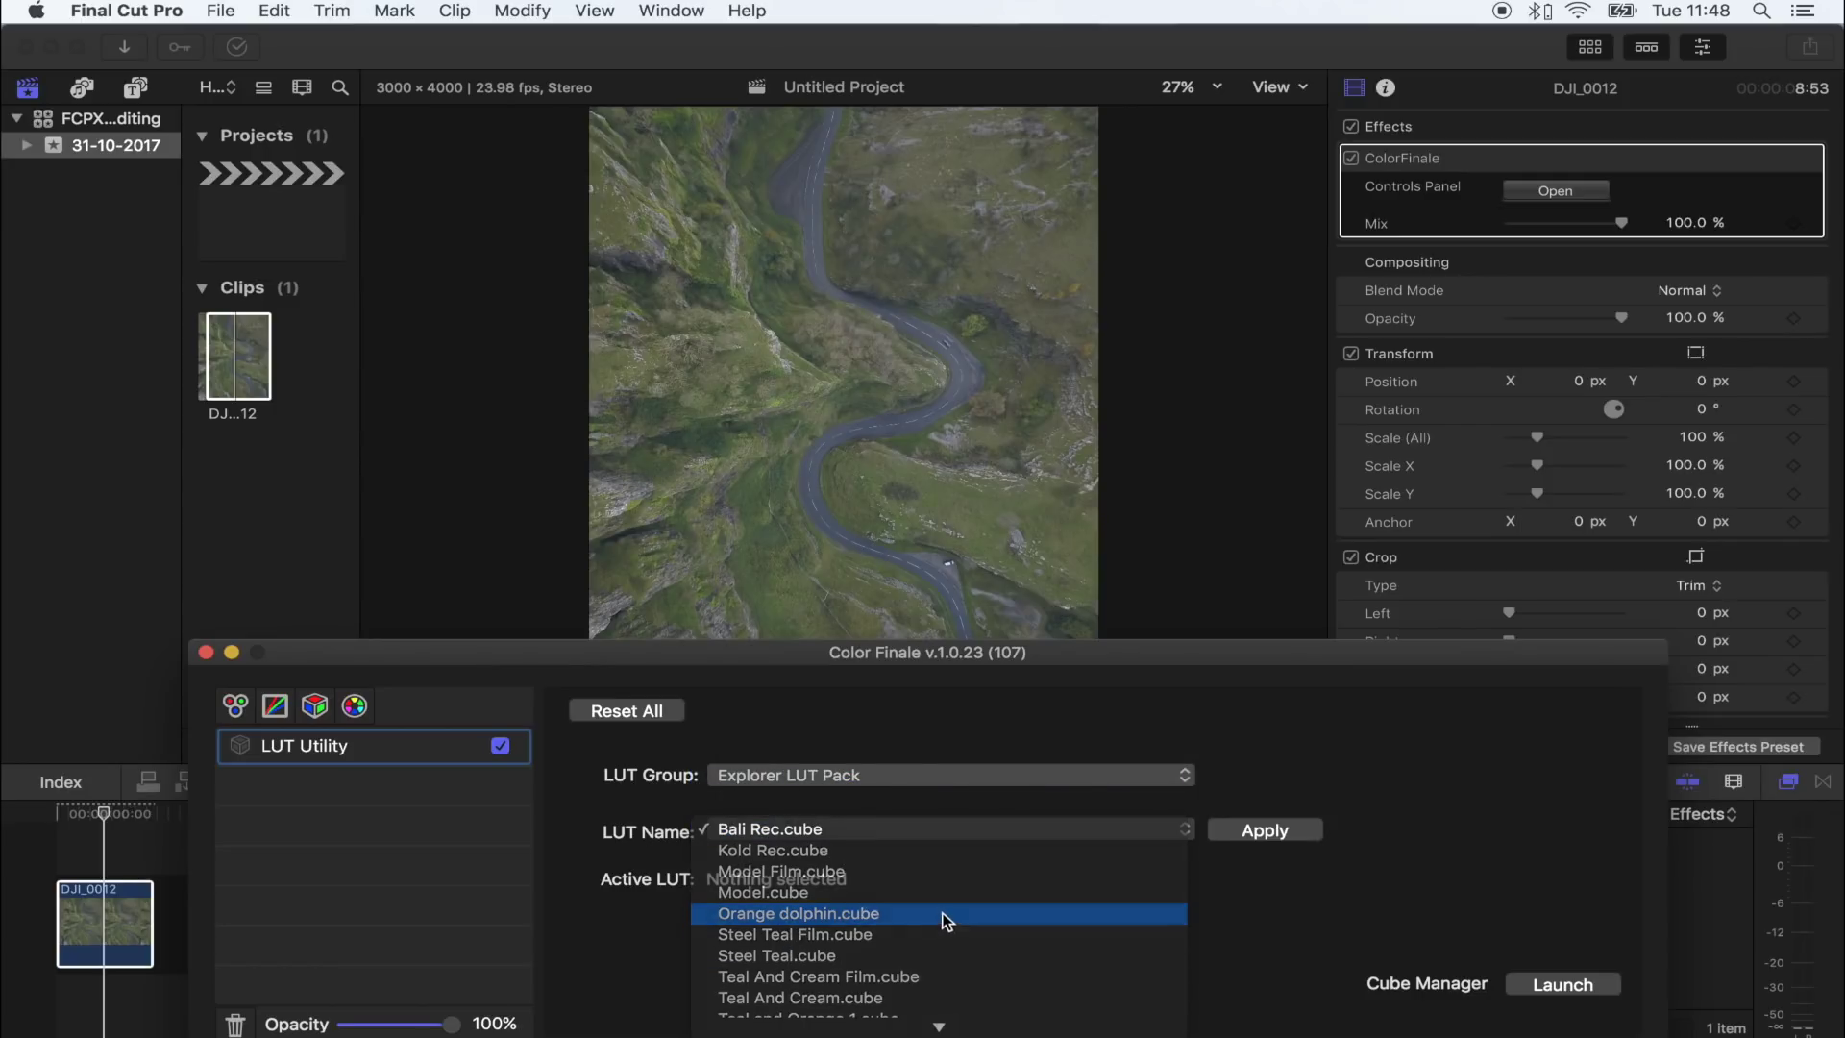
click(1245, 832)
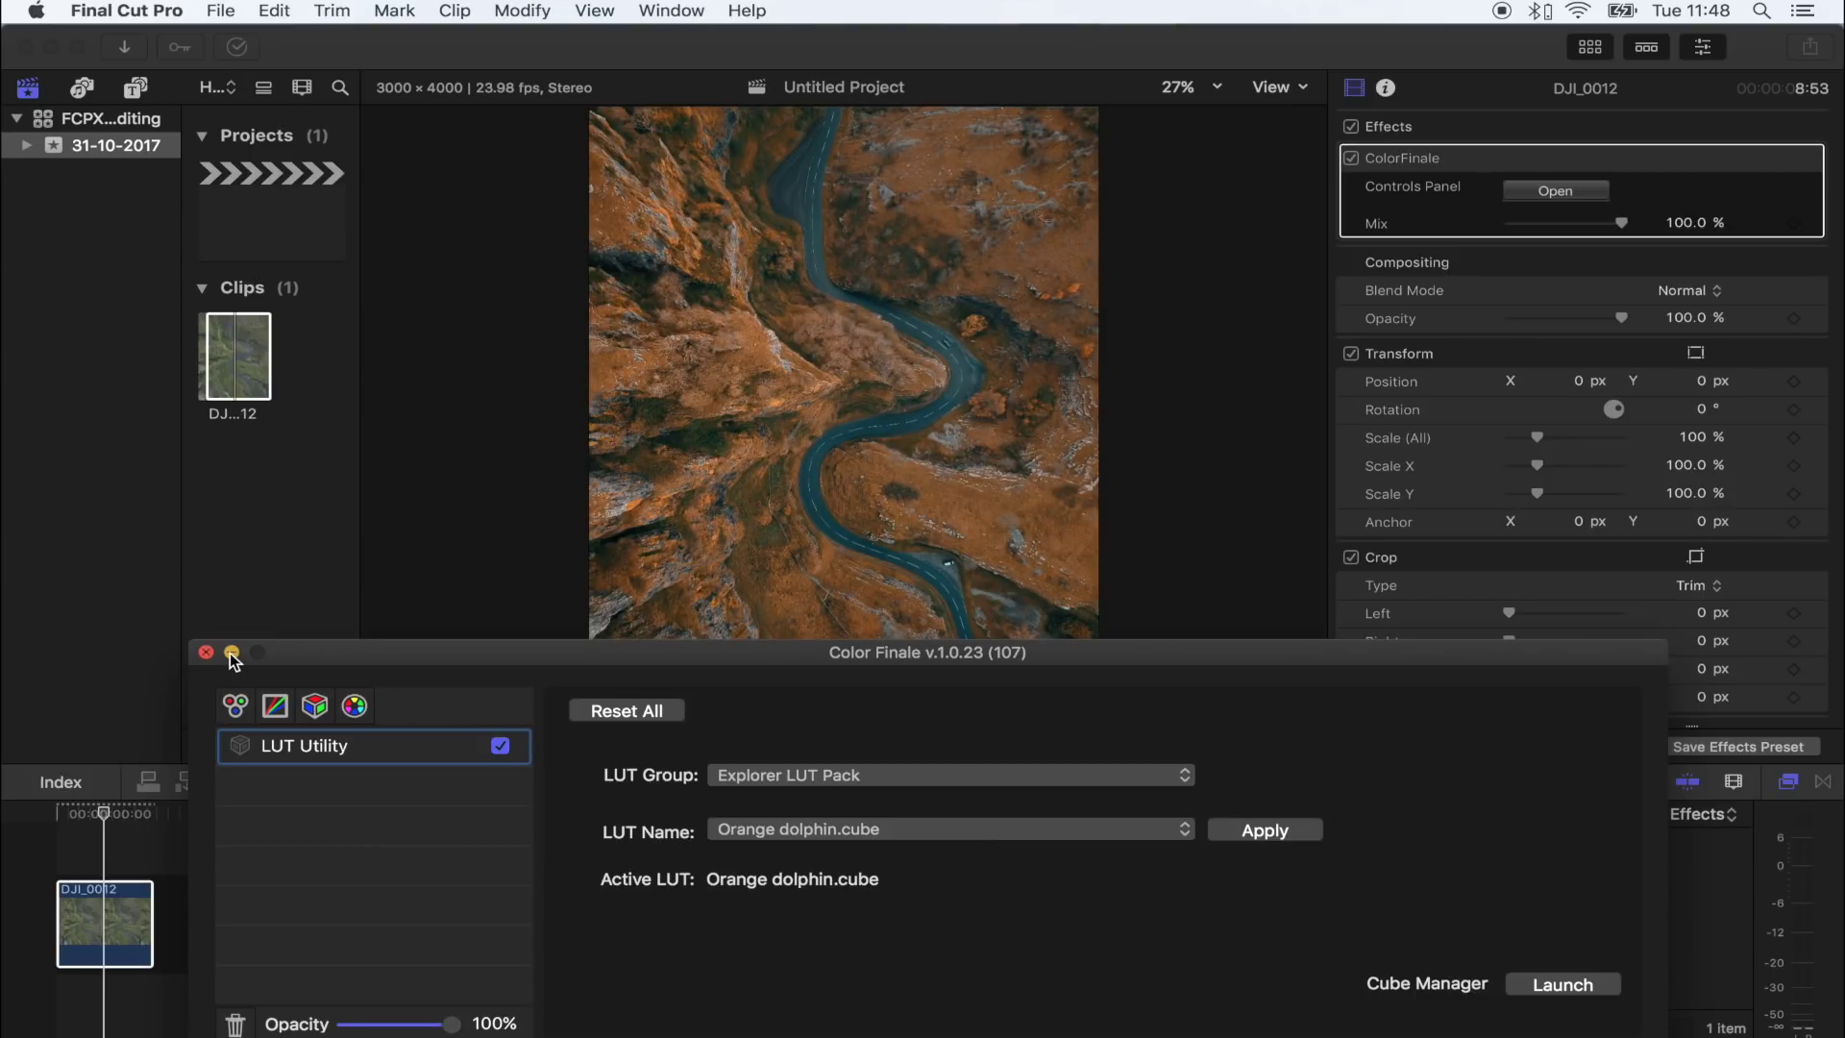
click(231, 653)
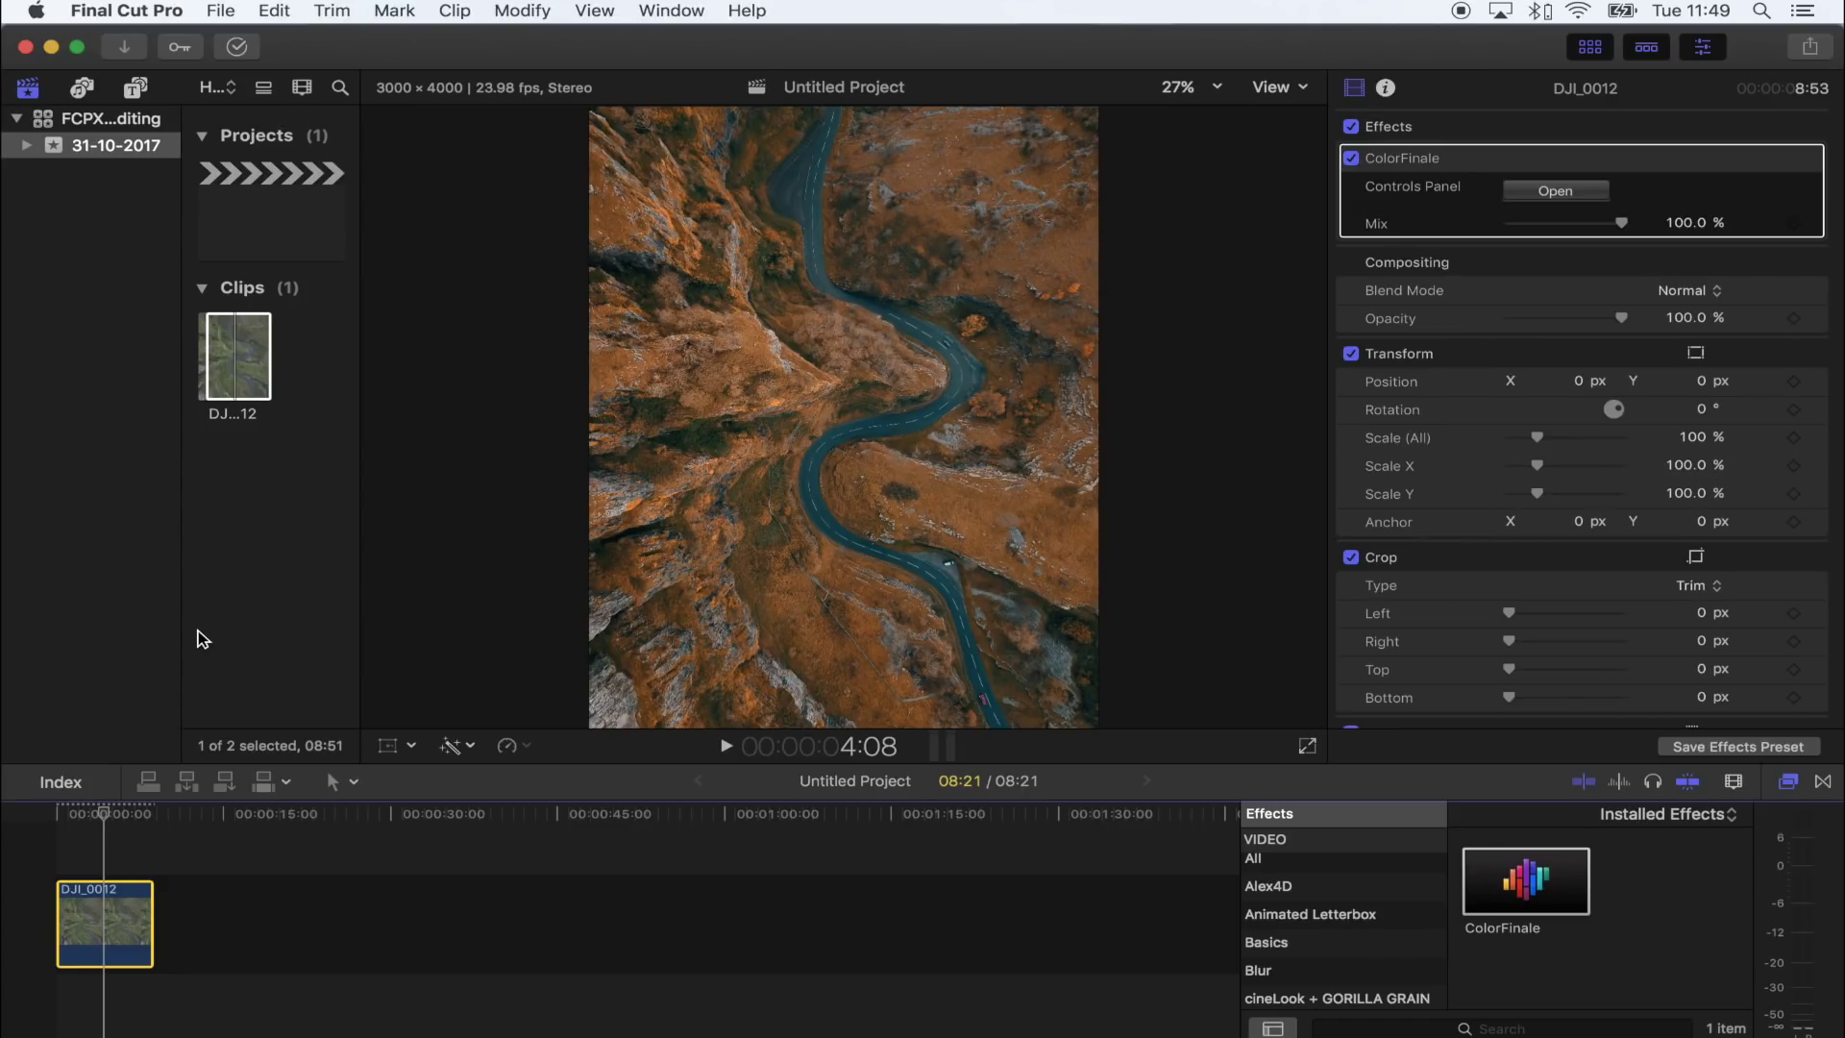
click(93, 807)
Step: In the Color Board, set Exposure Highlights on the photo to 80%
click(109, 922)
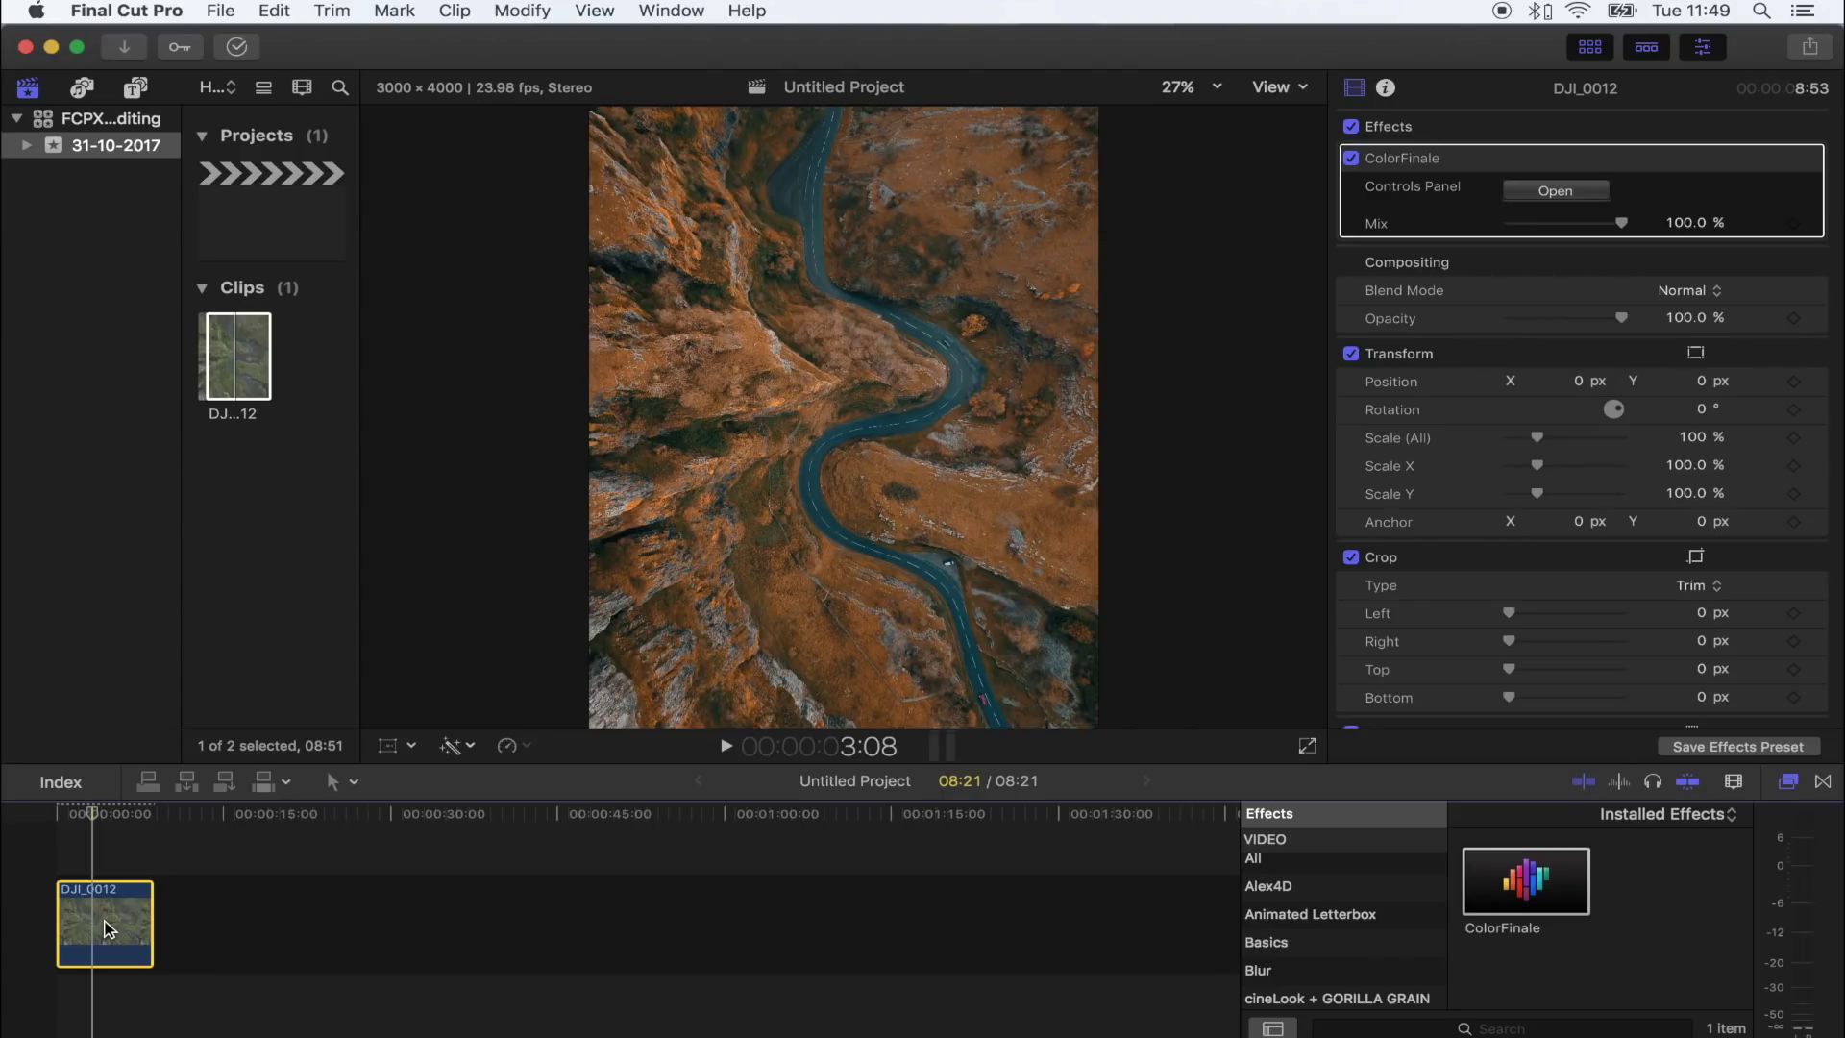
key(super+6)
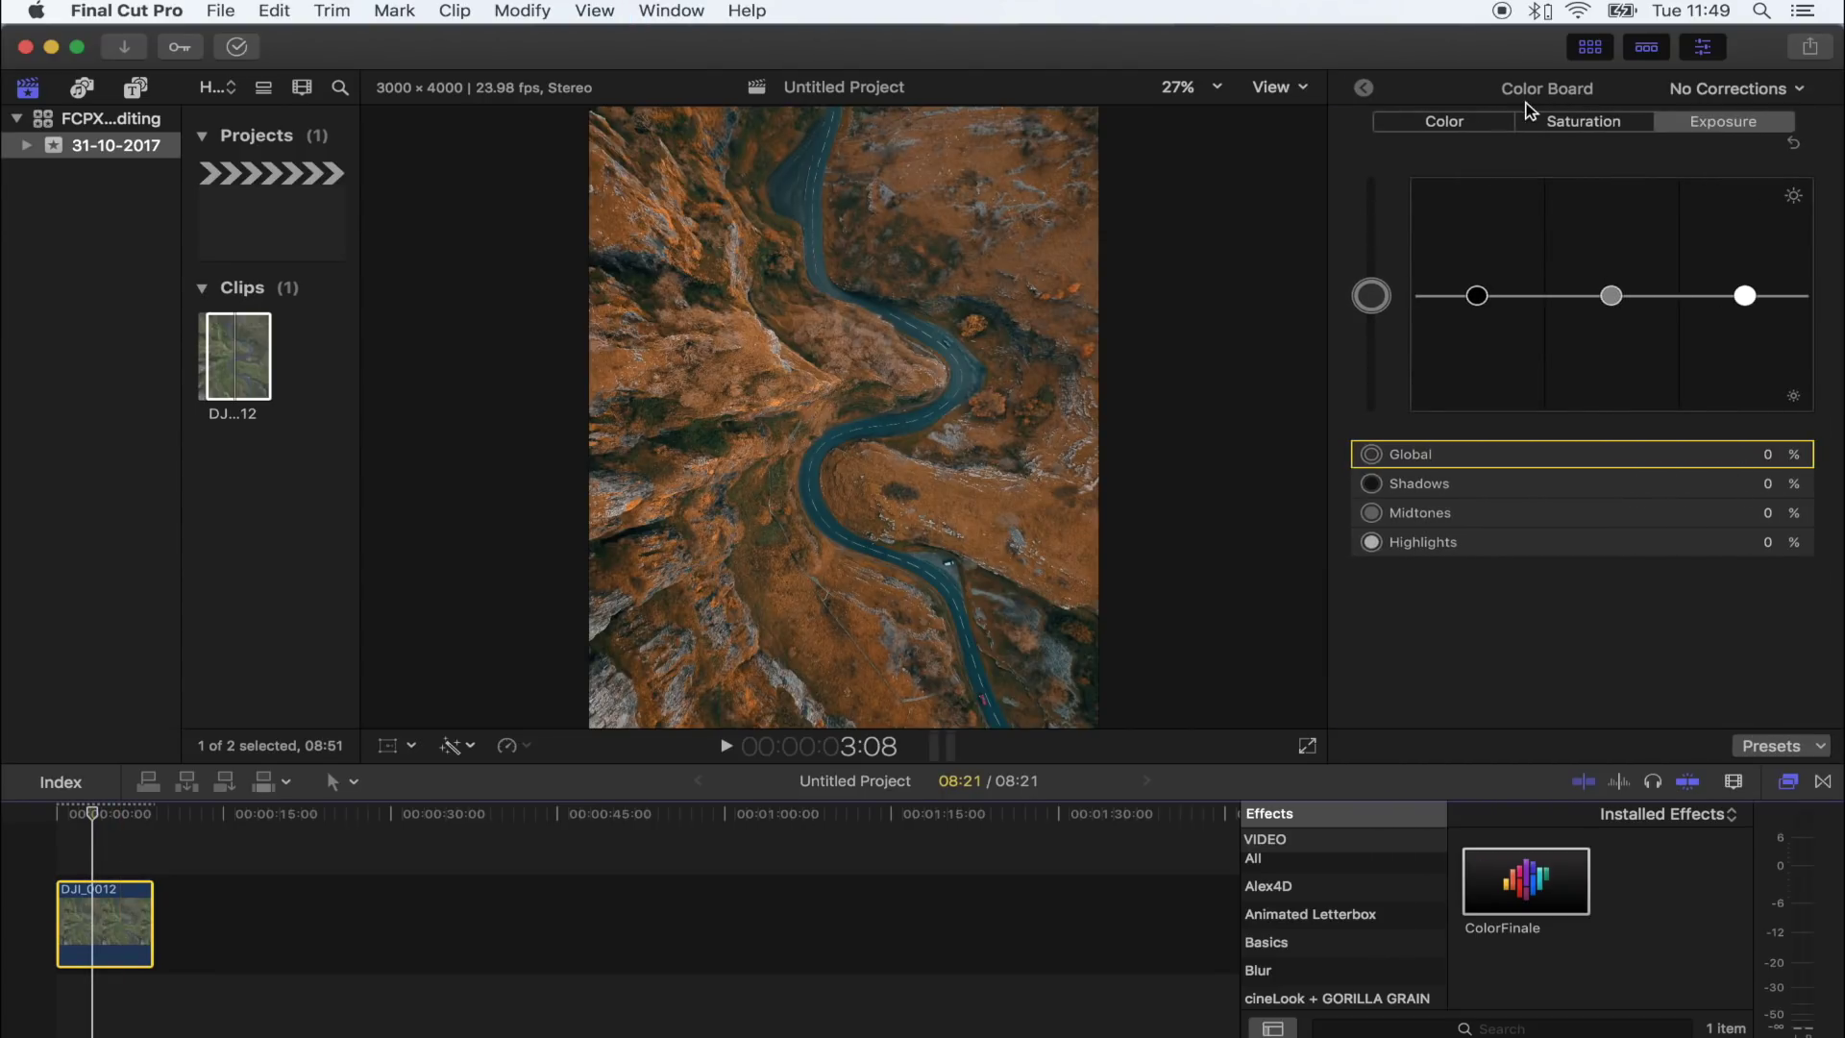
drag(1745, 300, 1754, 176)
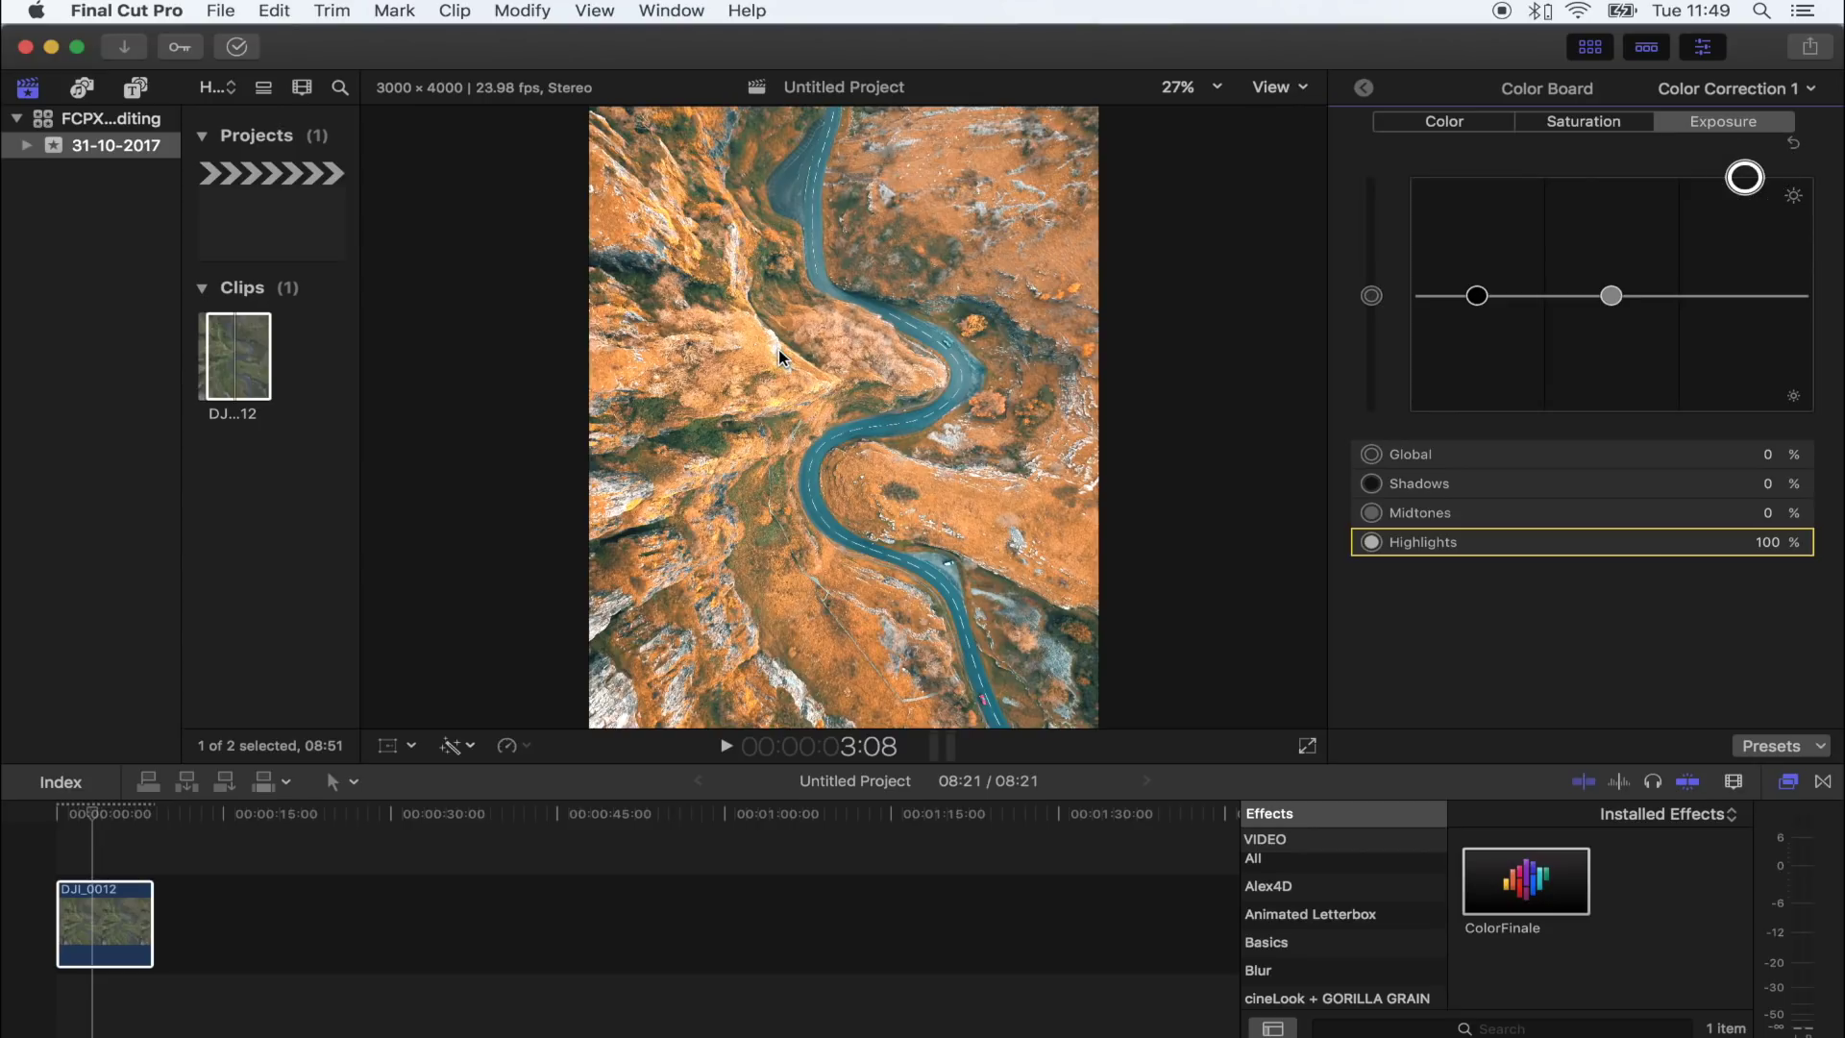
click(1741, 190)
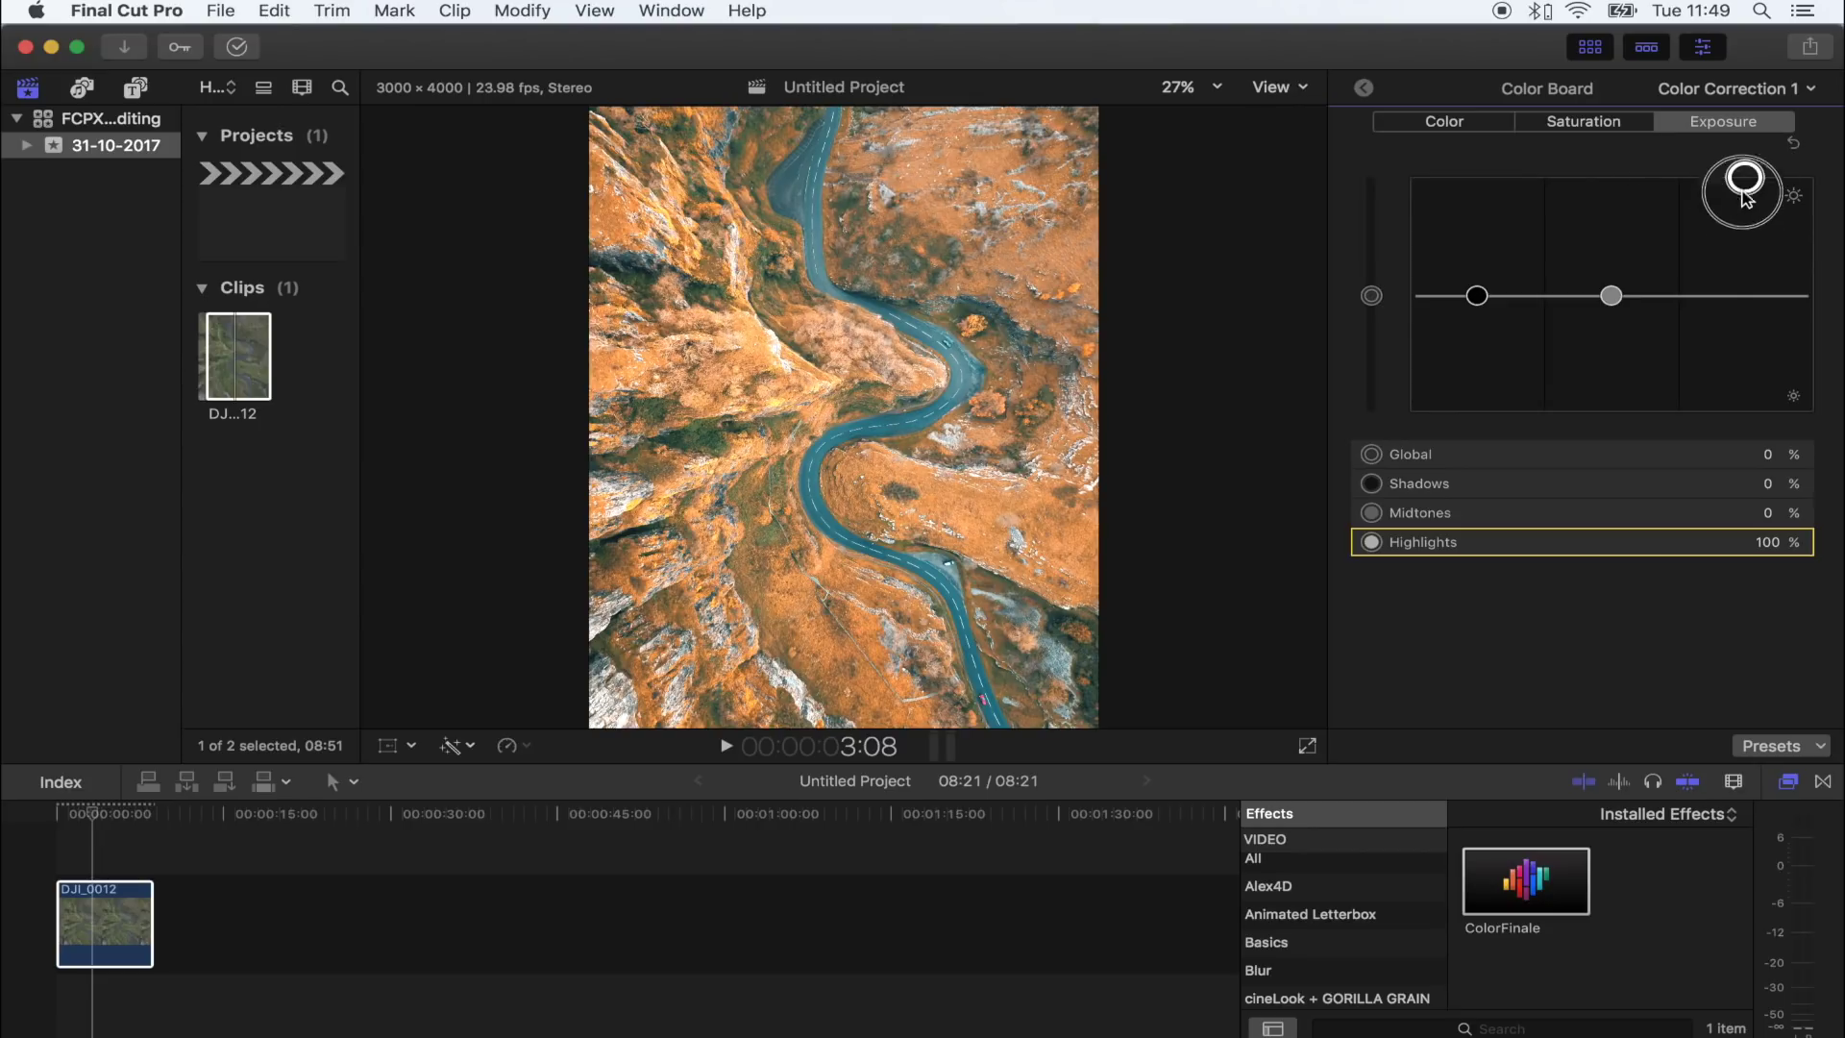
drag(1744, 195, 1748, 214)
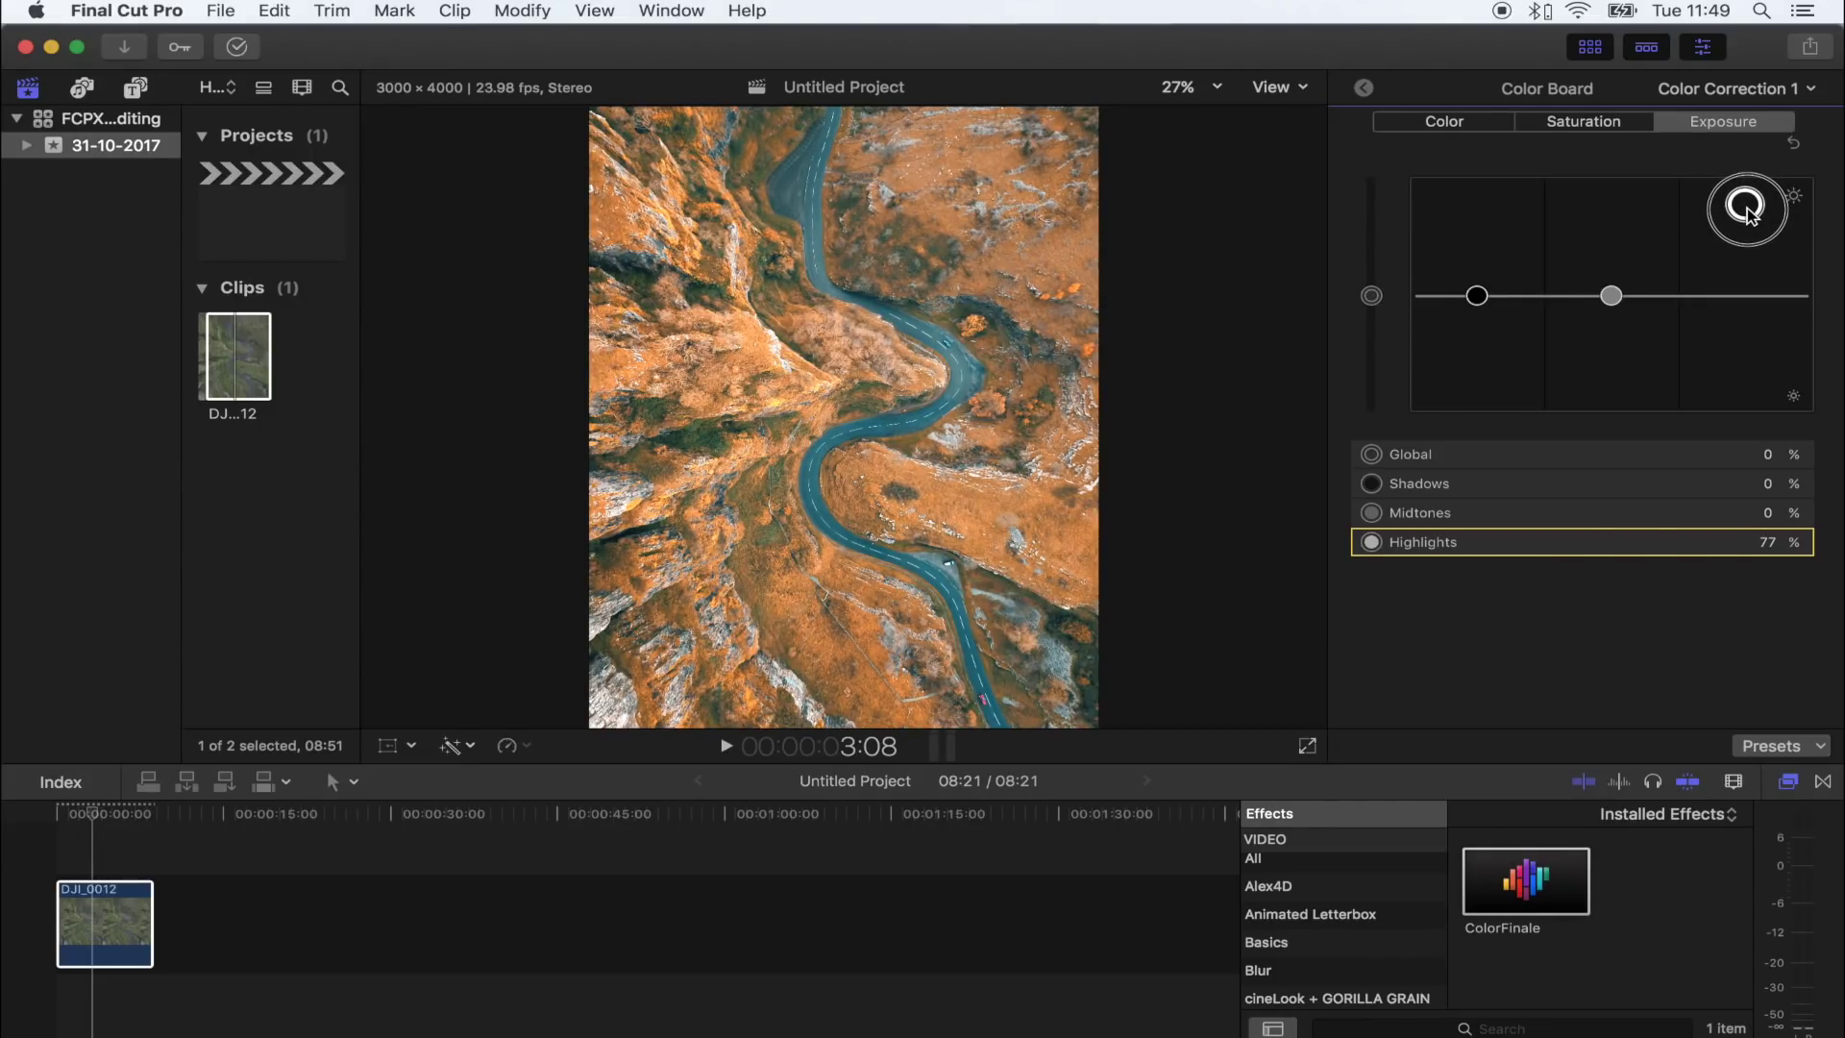
drag(1749, 213, 1748, 206)
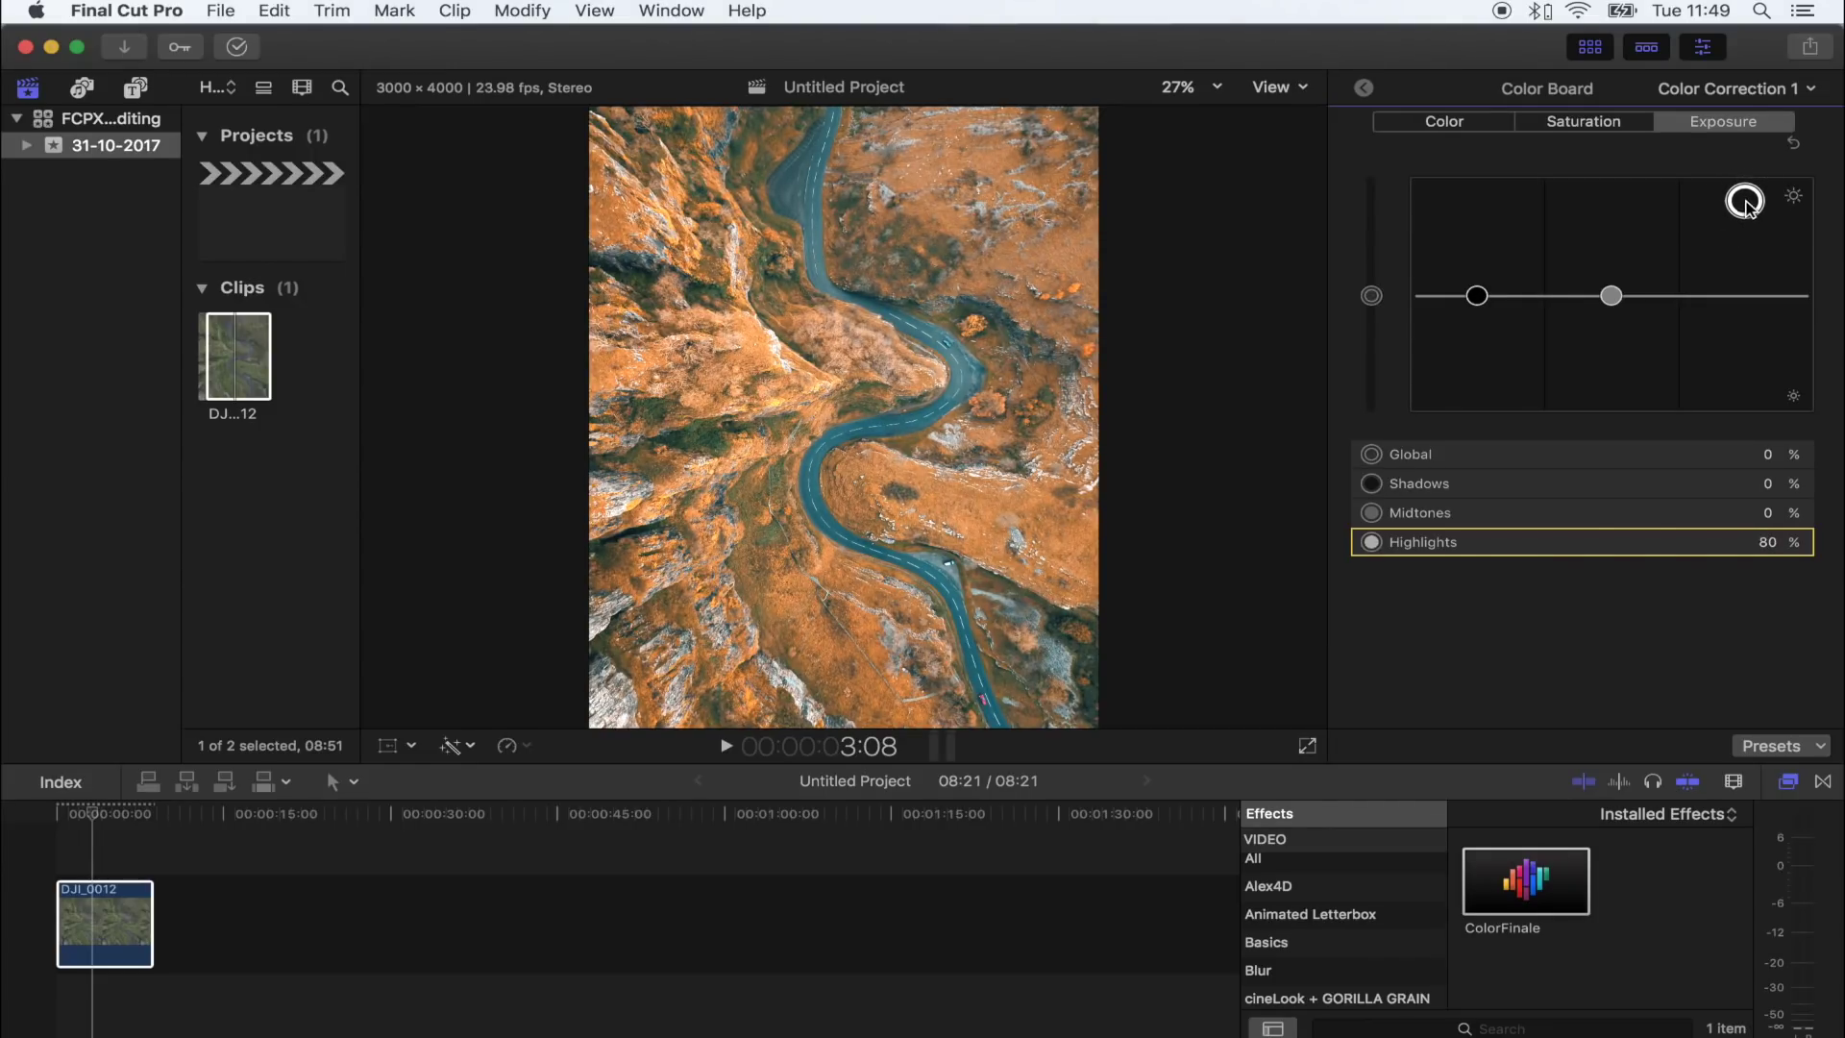
Step: Lower global saturation, then set Shadows to −15% and Midtones to −16%
click(1584, 123)
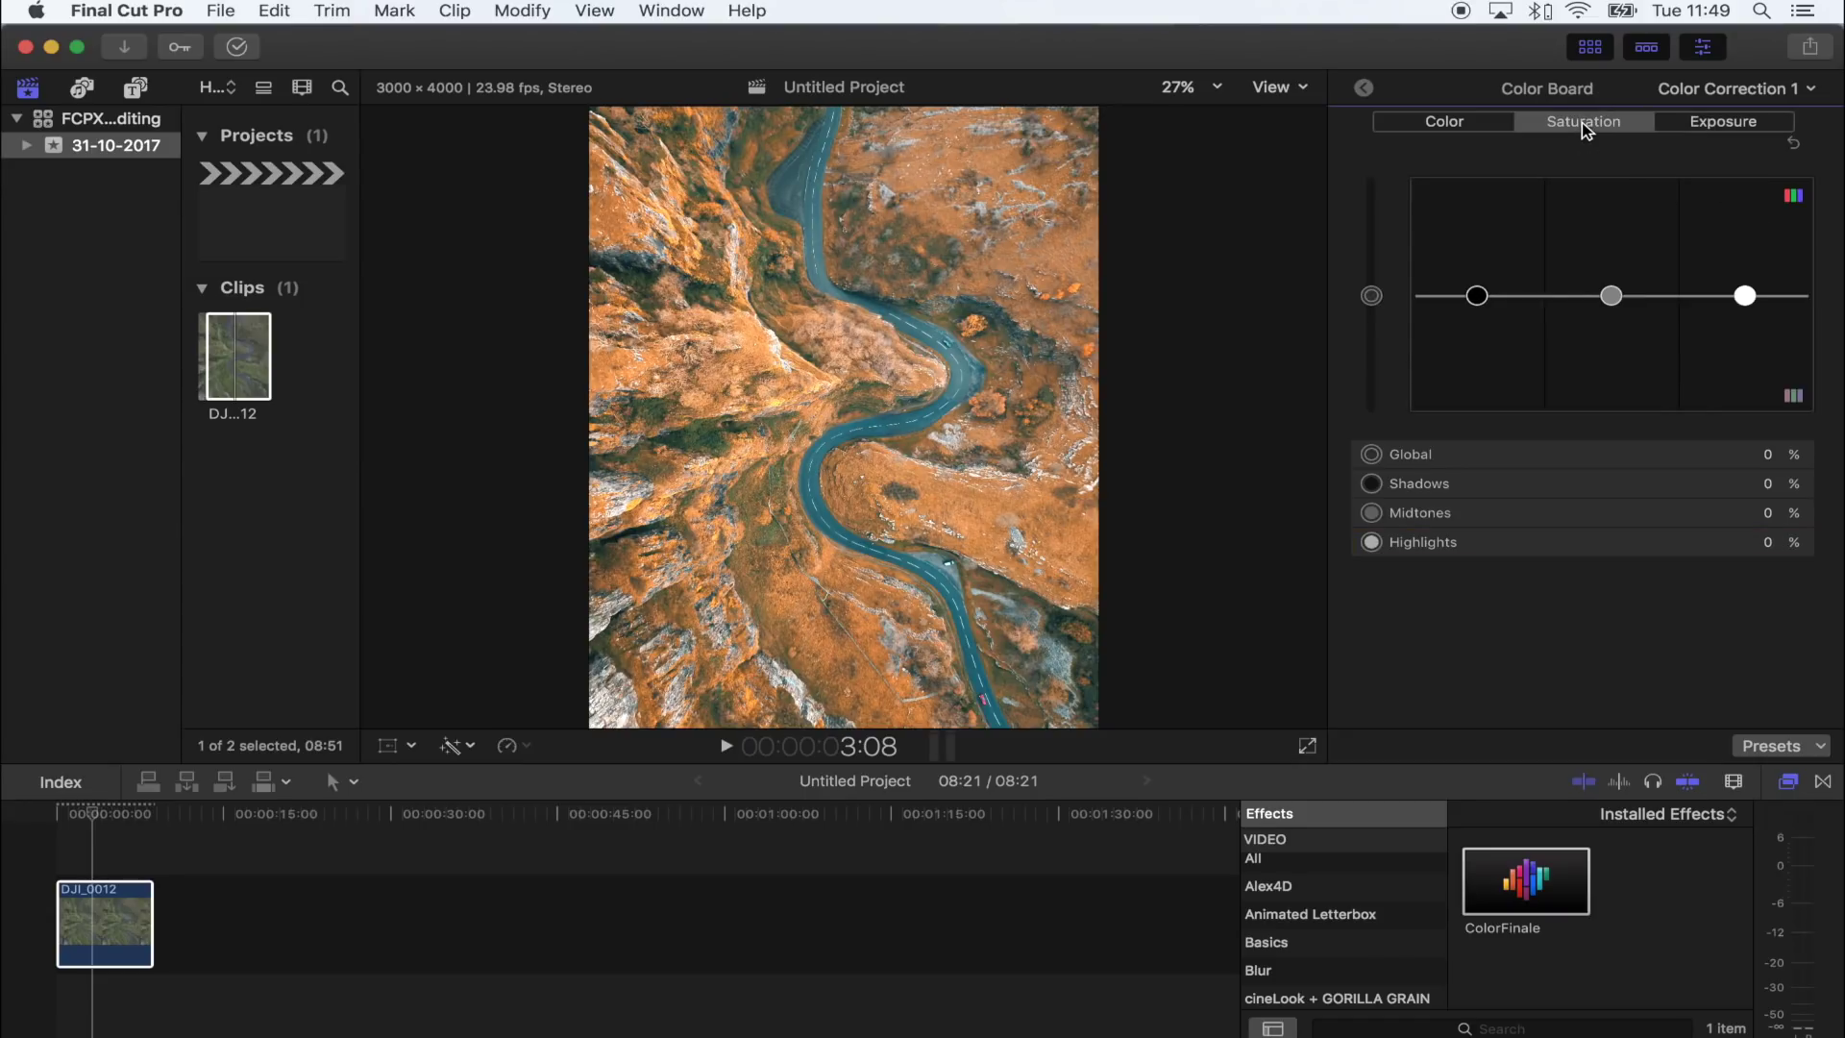
drag(1371, 296, 1371, 353)
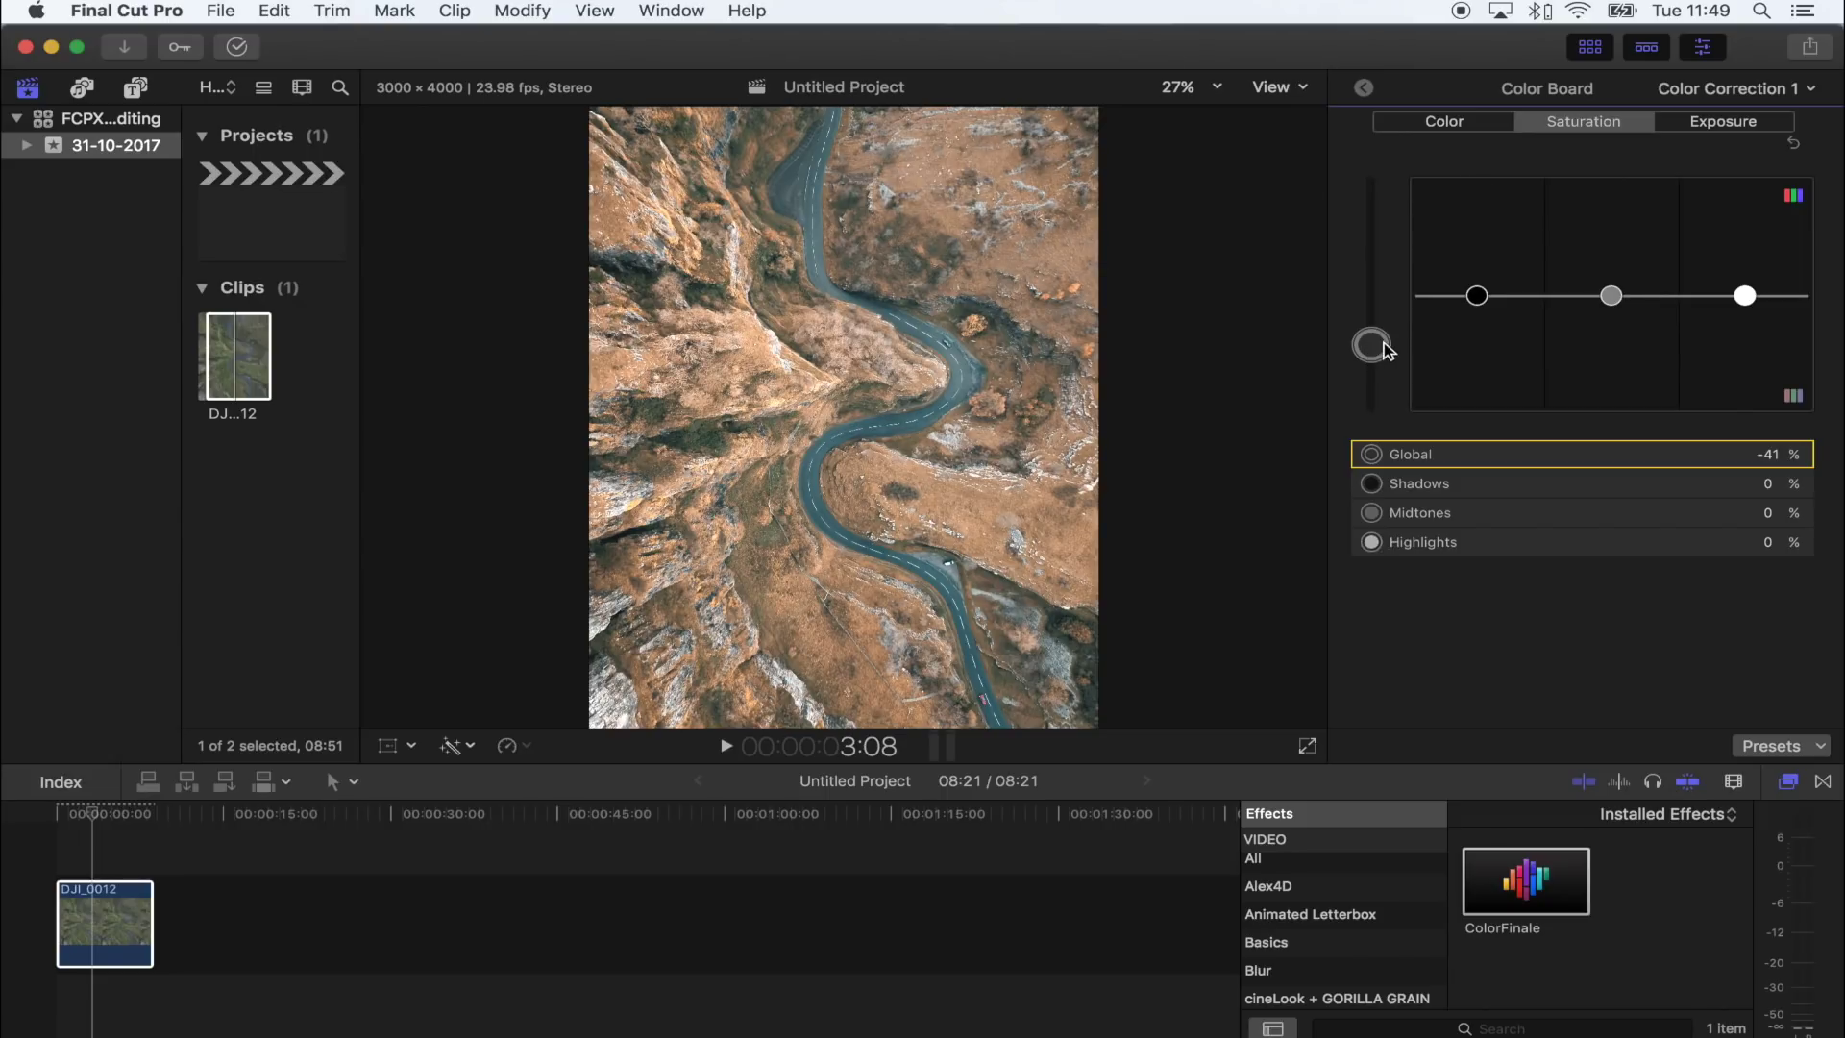
mouse_move(1384, 346)
mouse_down()
mouse_move(1376, 331)
mouse_move(1376, 361)
mouse_up()
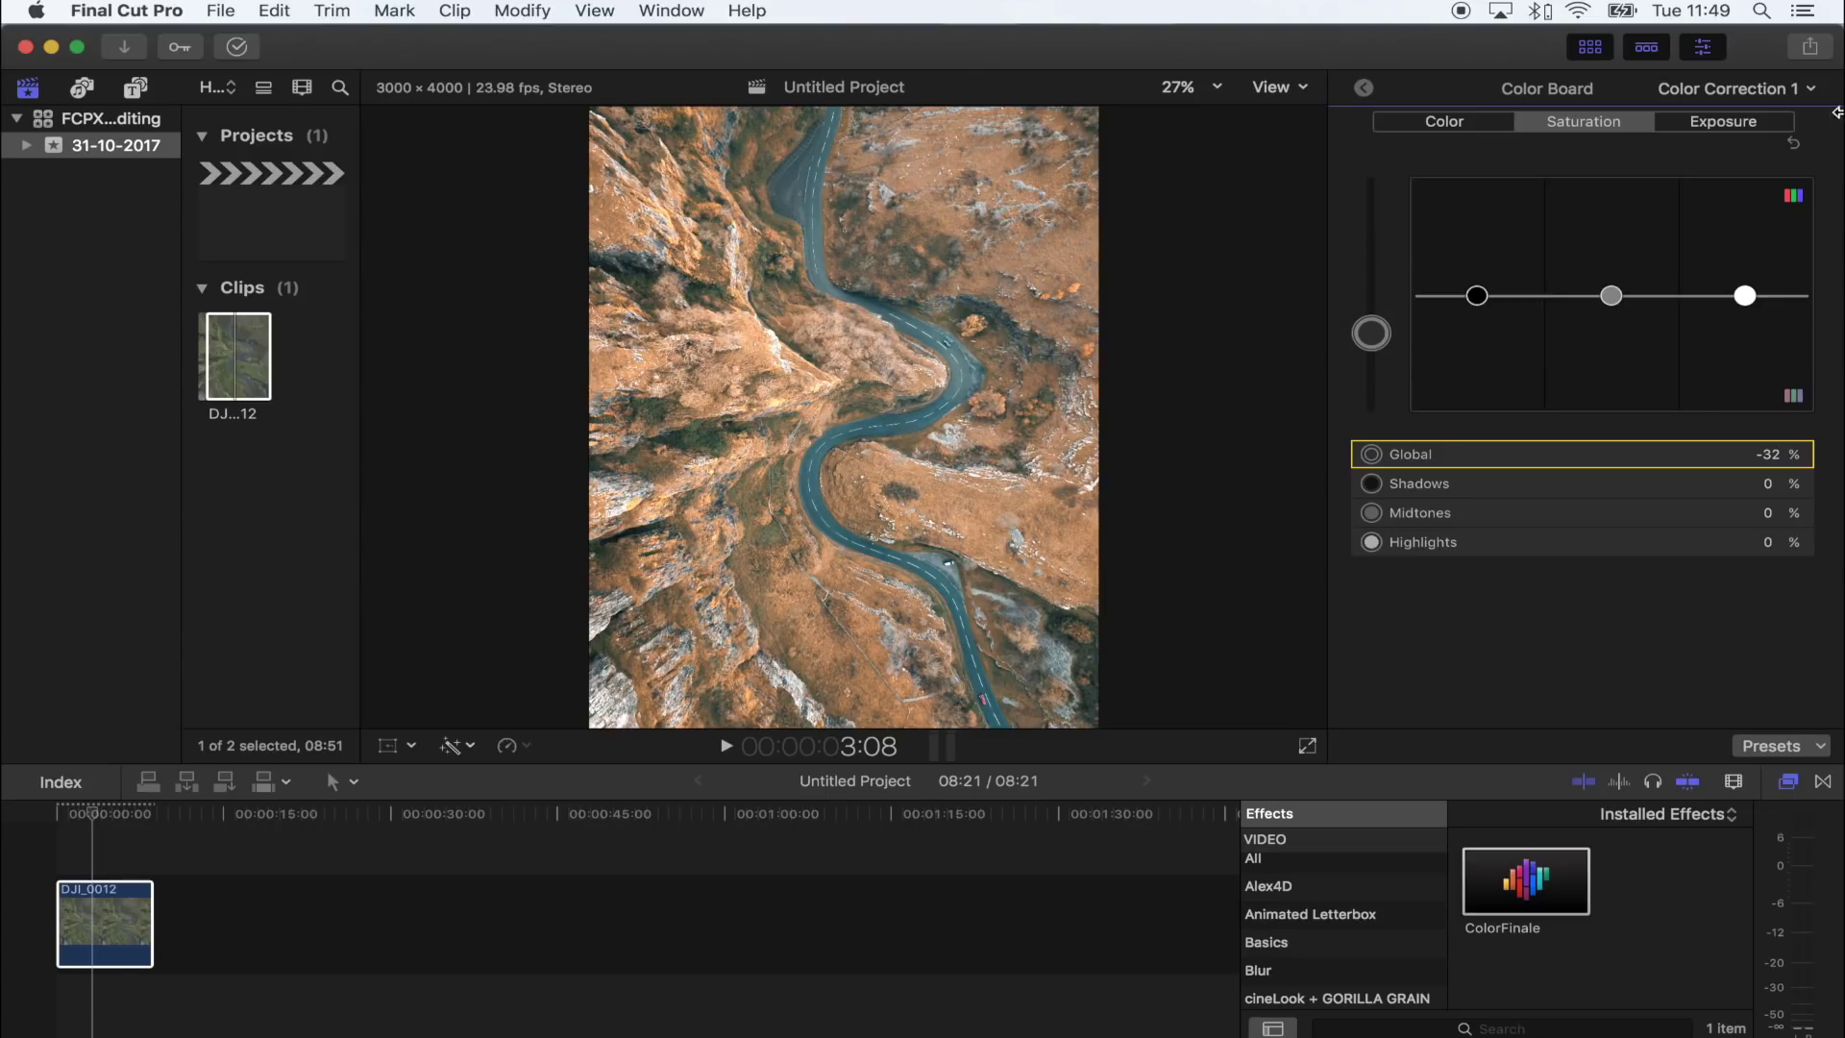
click(1715, 125)
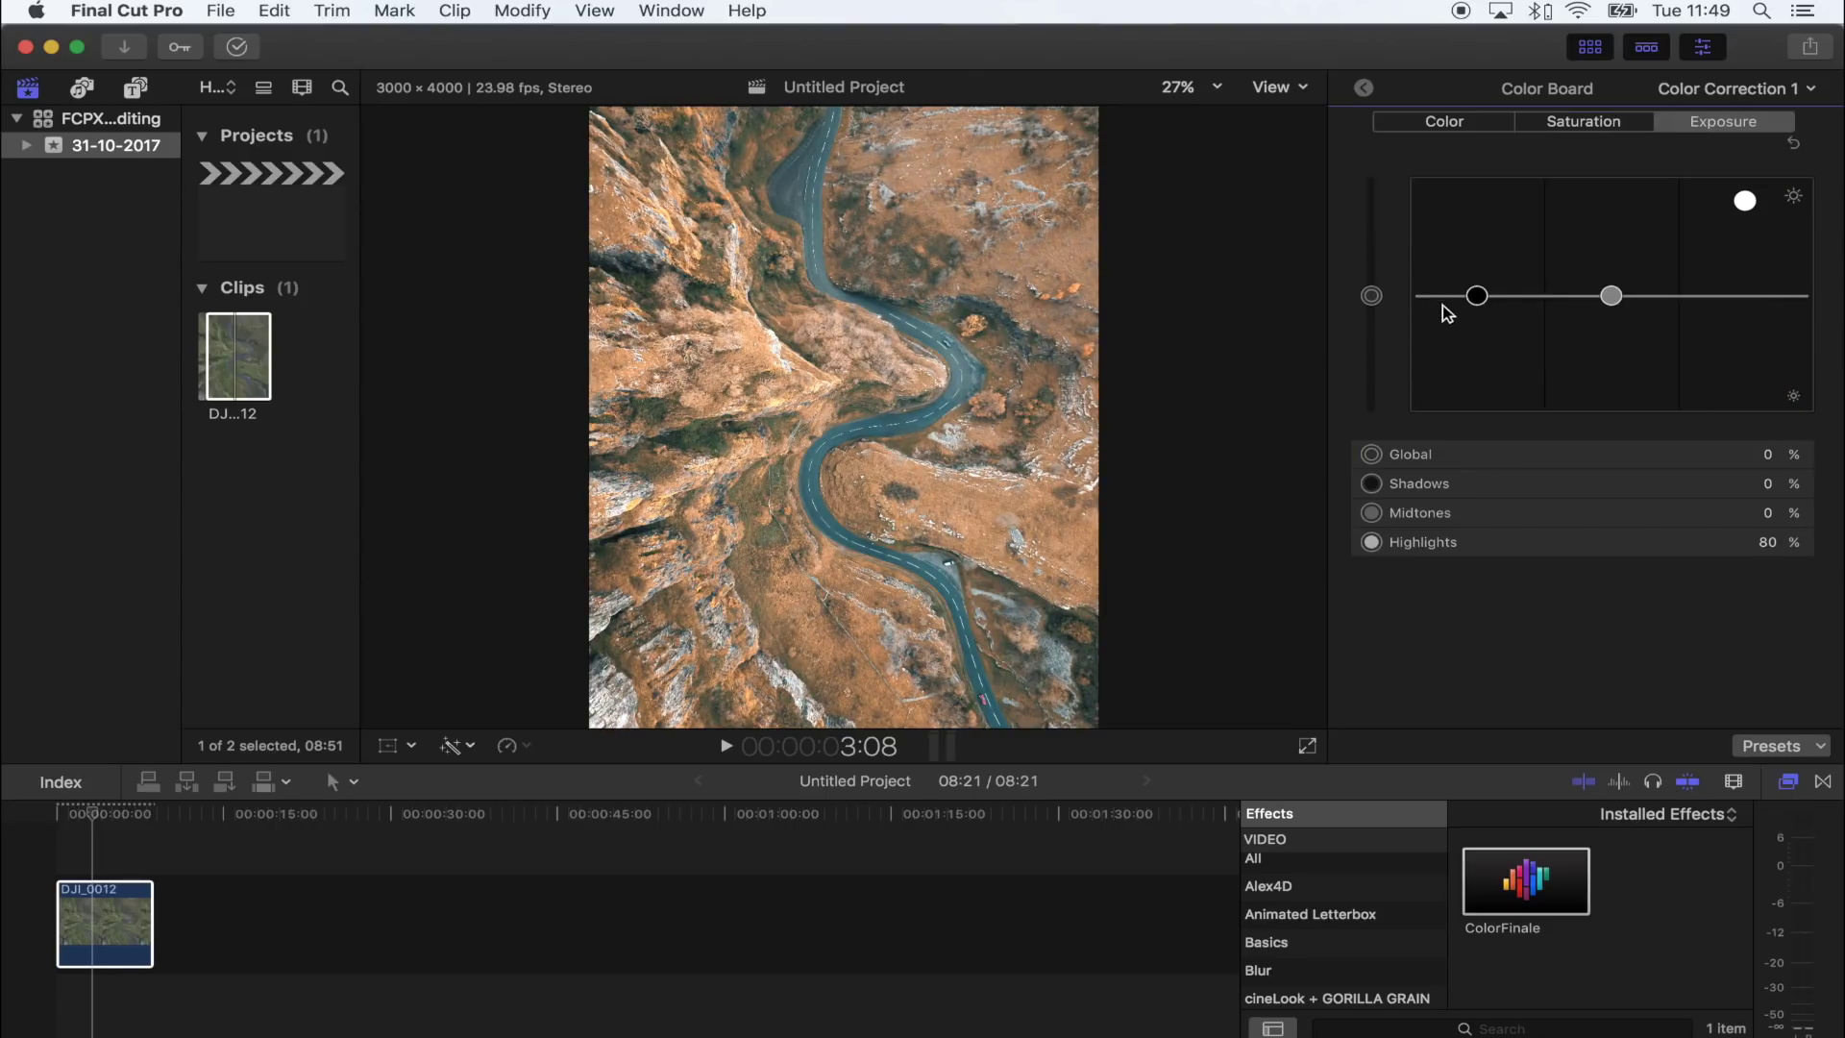
drag(1476, 297, 1476, 314)
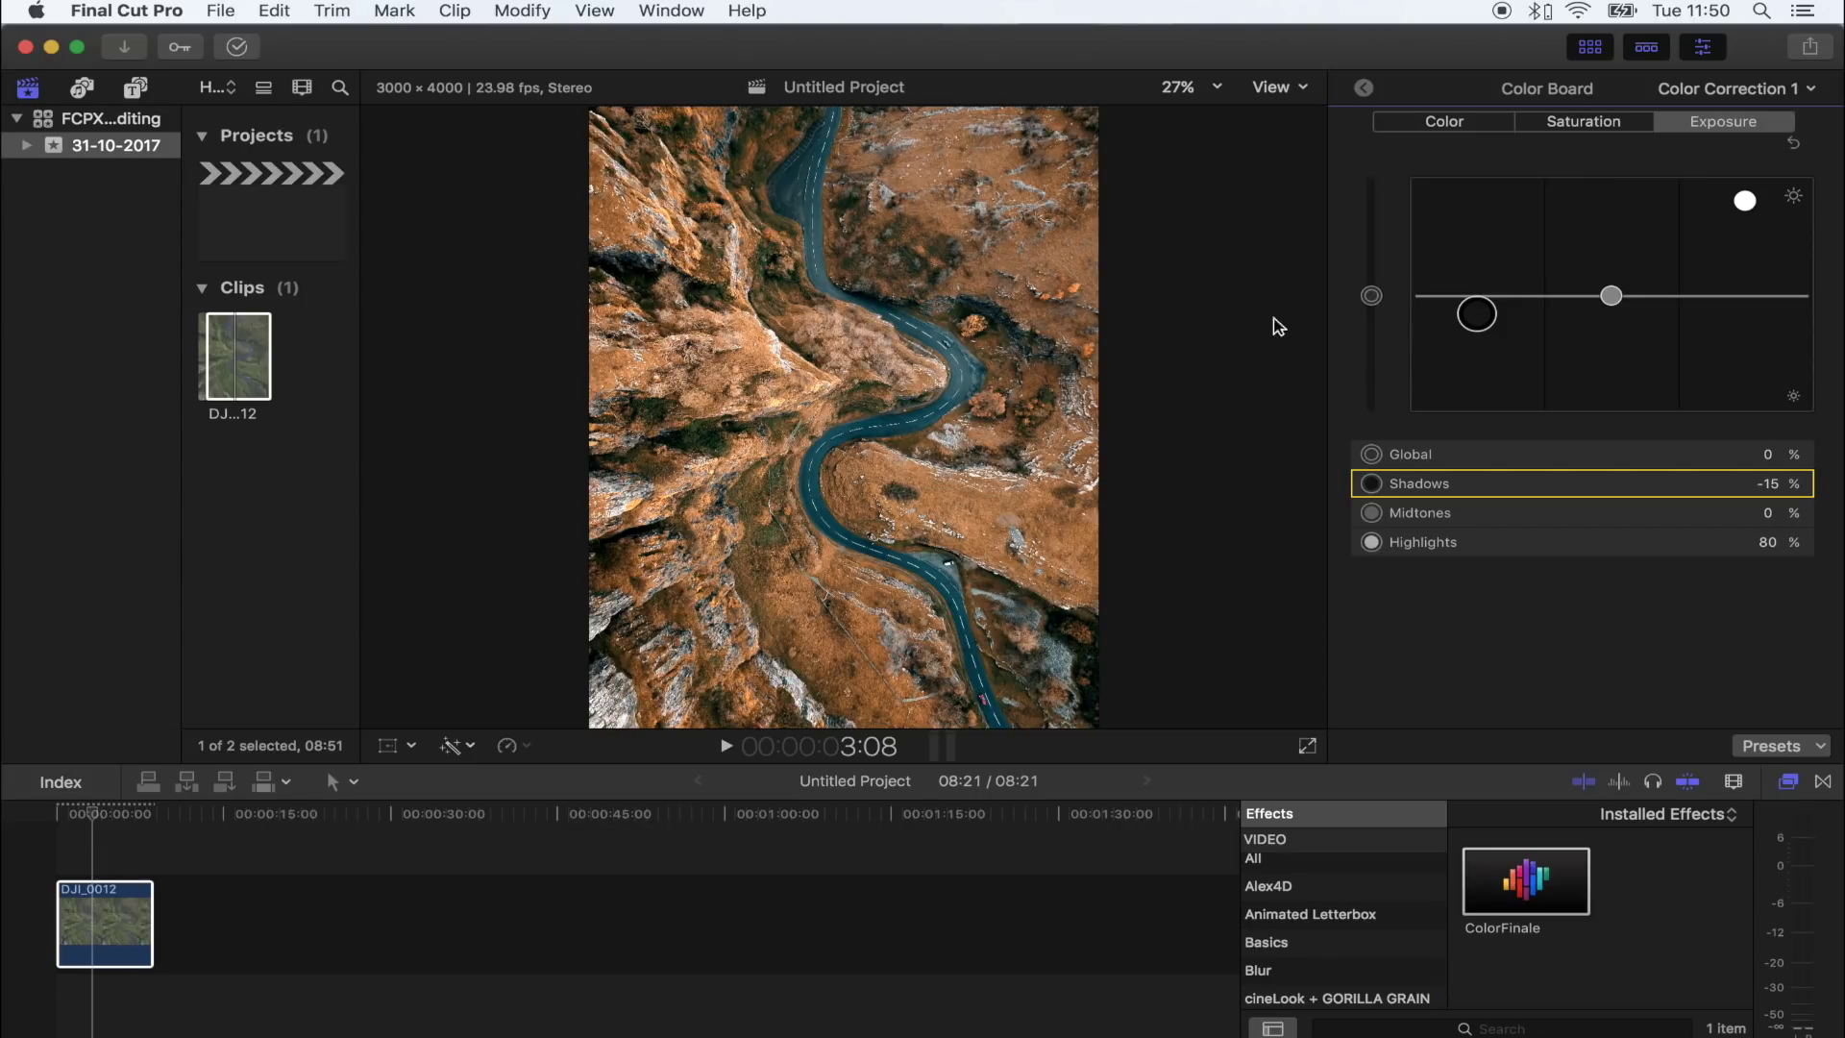
mouse_move(1611, 295)
mouse_down()
mouse_move(1614, 320)
mouse_move(1614, 279)
mouse_move(1613, 311)
mouse_up()
Step: Toggle Color Correction 1 off and back on to compare the grade
click(1363, 90)
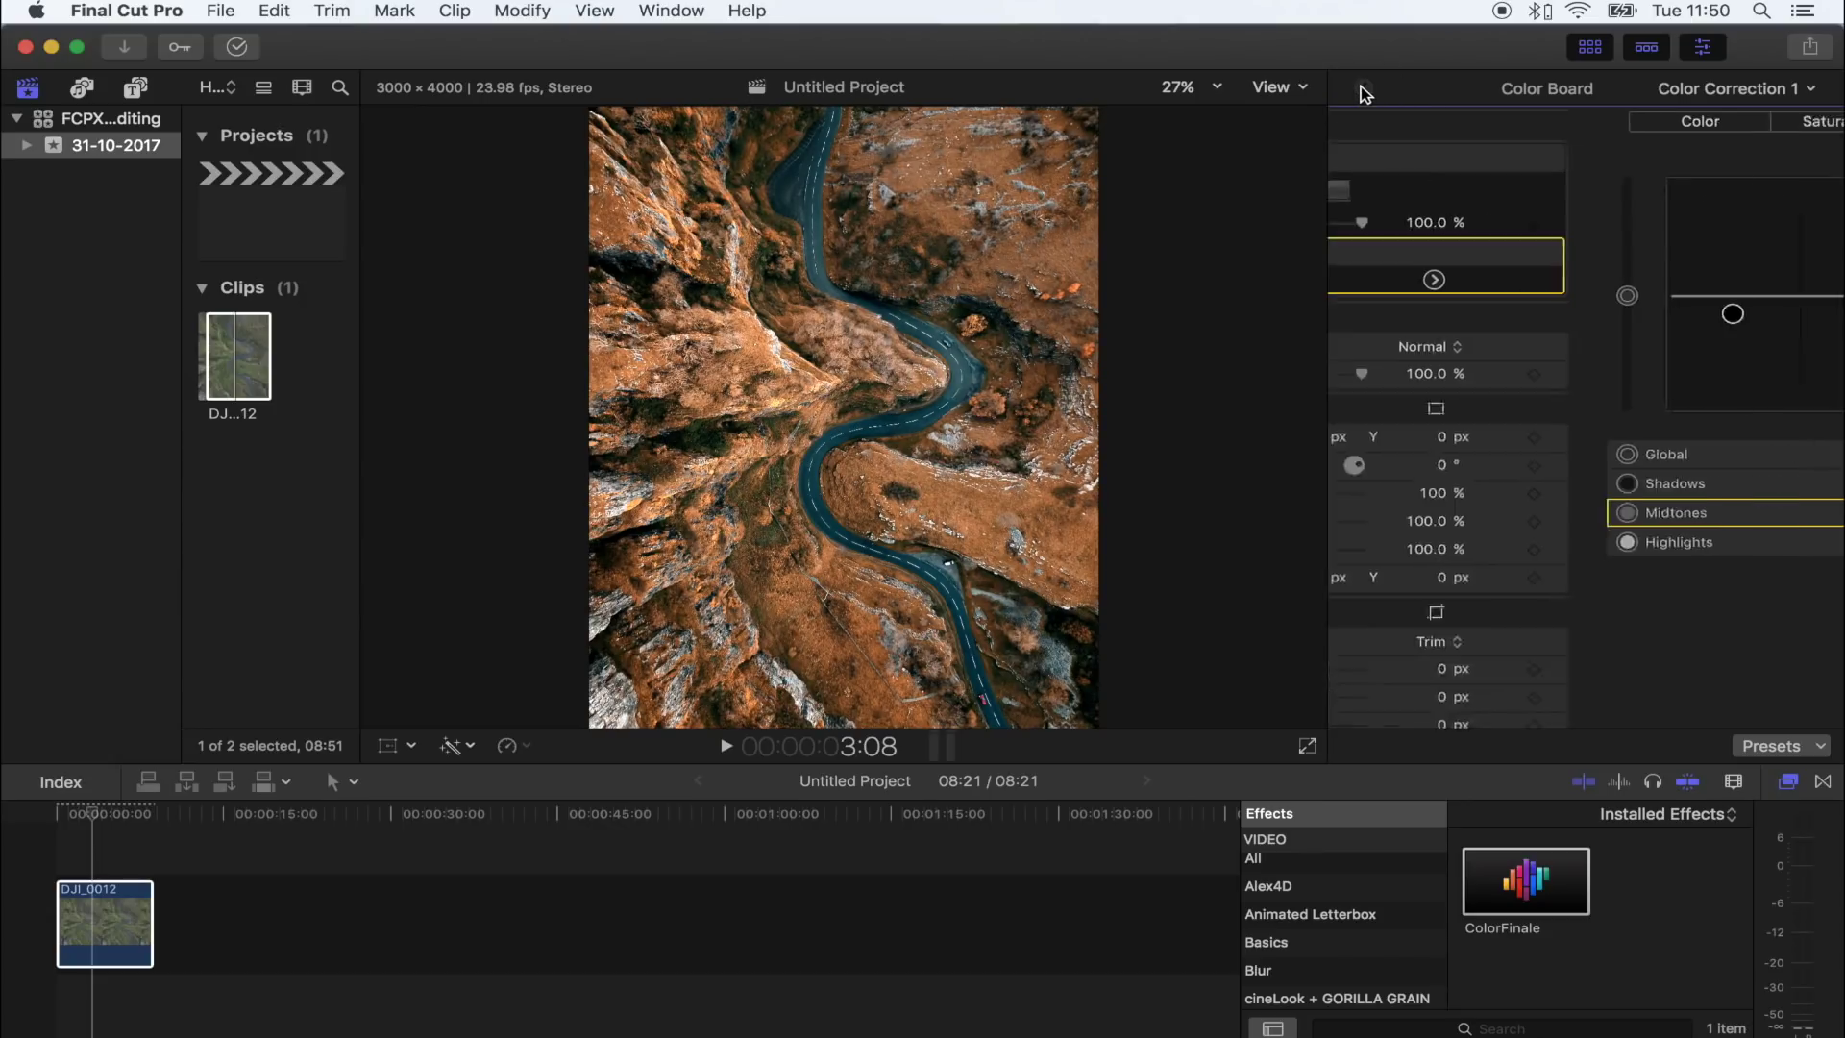
click(1351, 253)
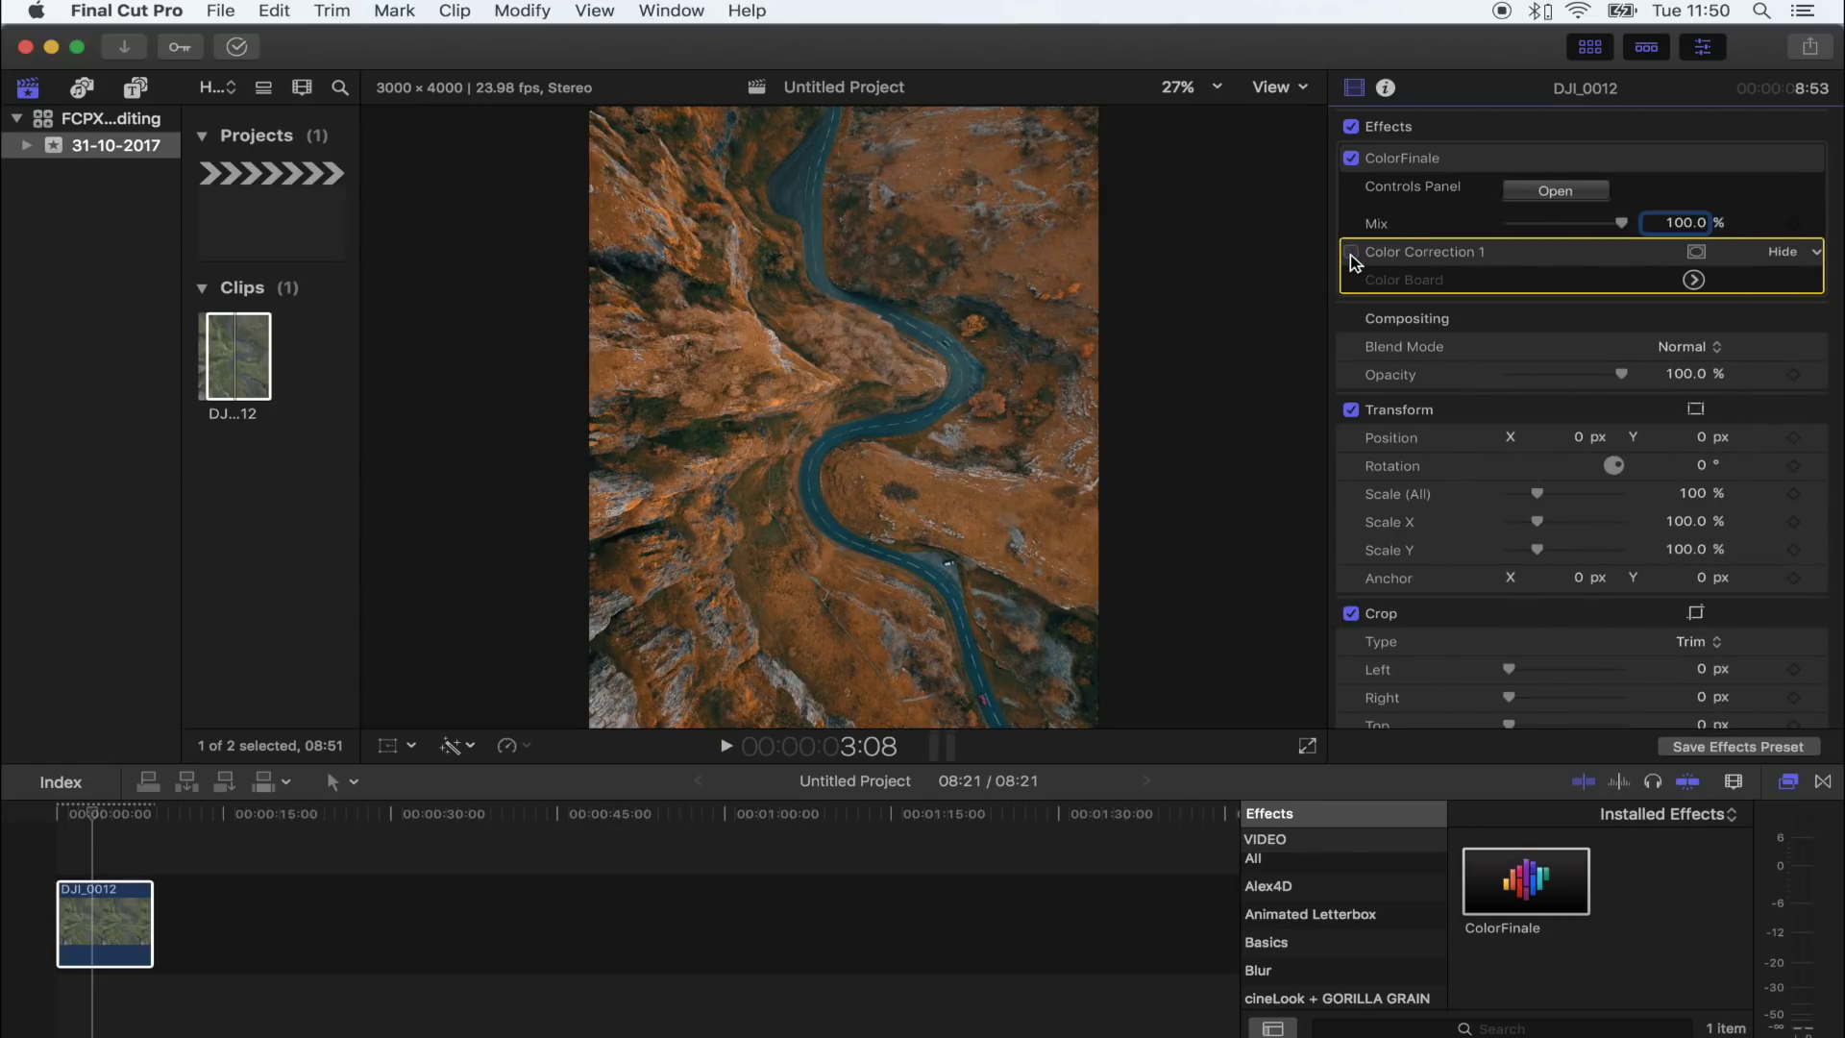
click(1352, 252)
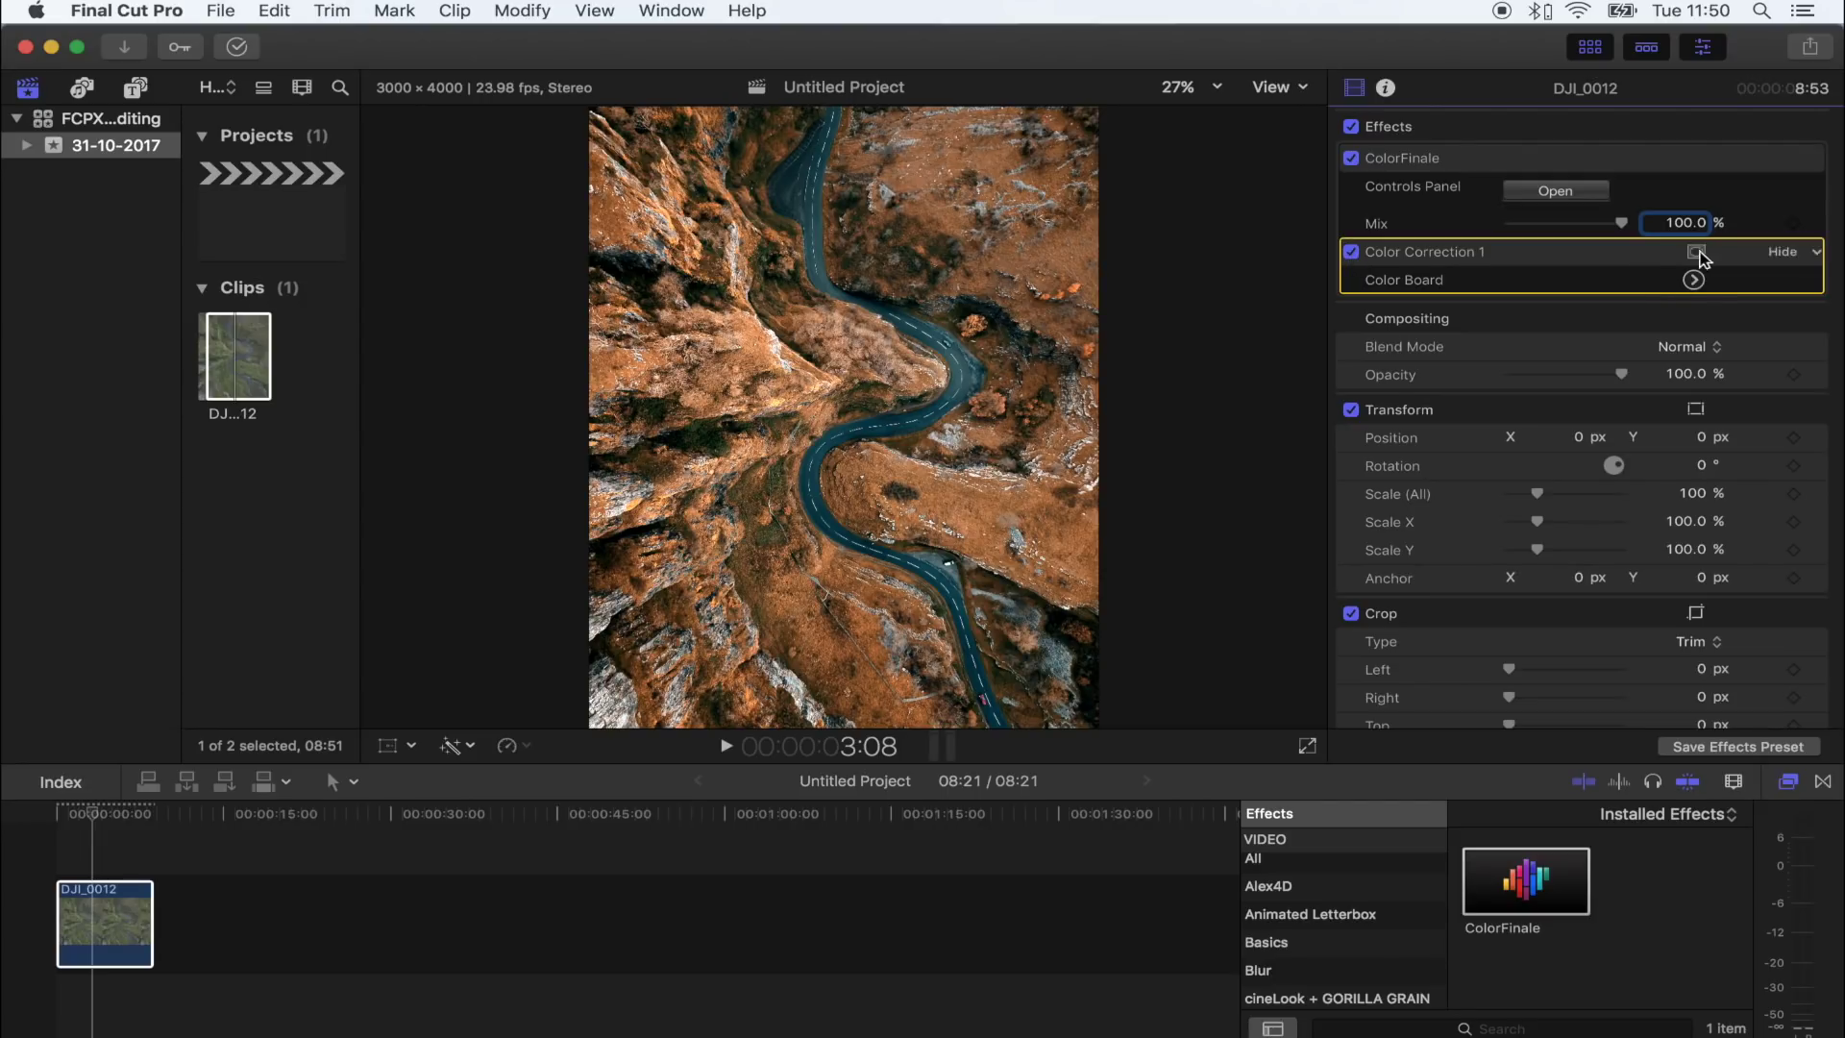
Step: Set Color Correction 1's global saturation to −44%
click(1693, 279)
click(1583, 125)
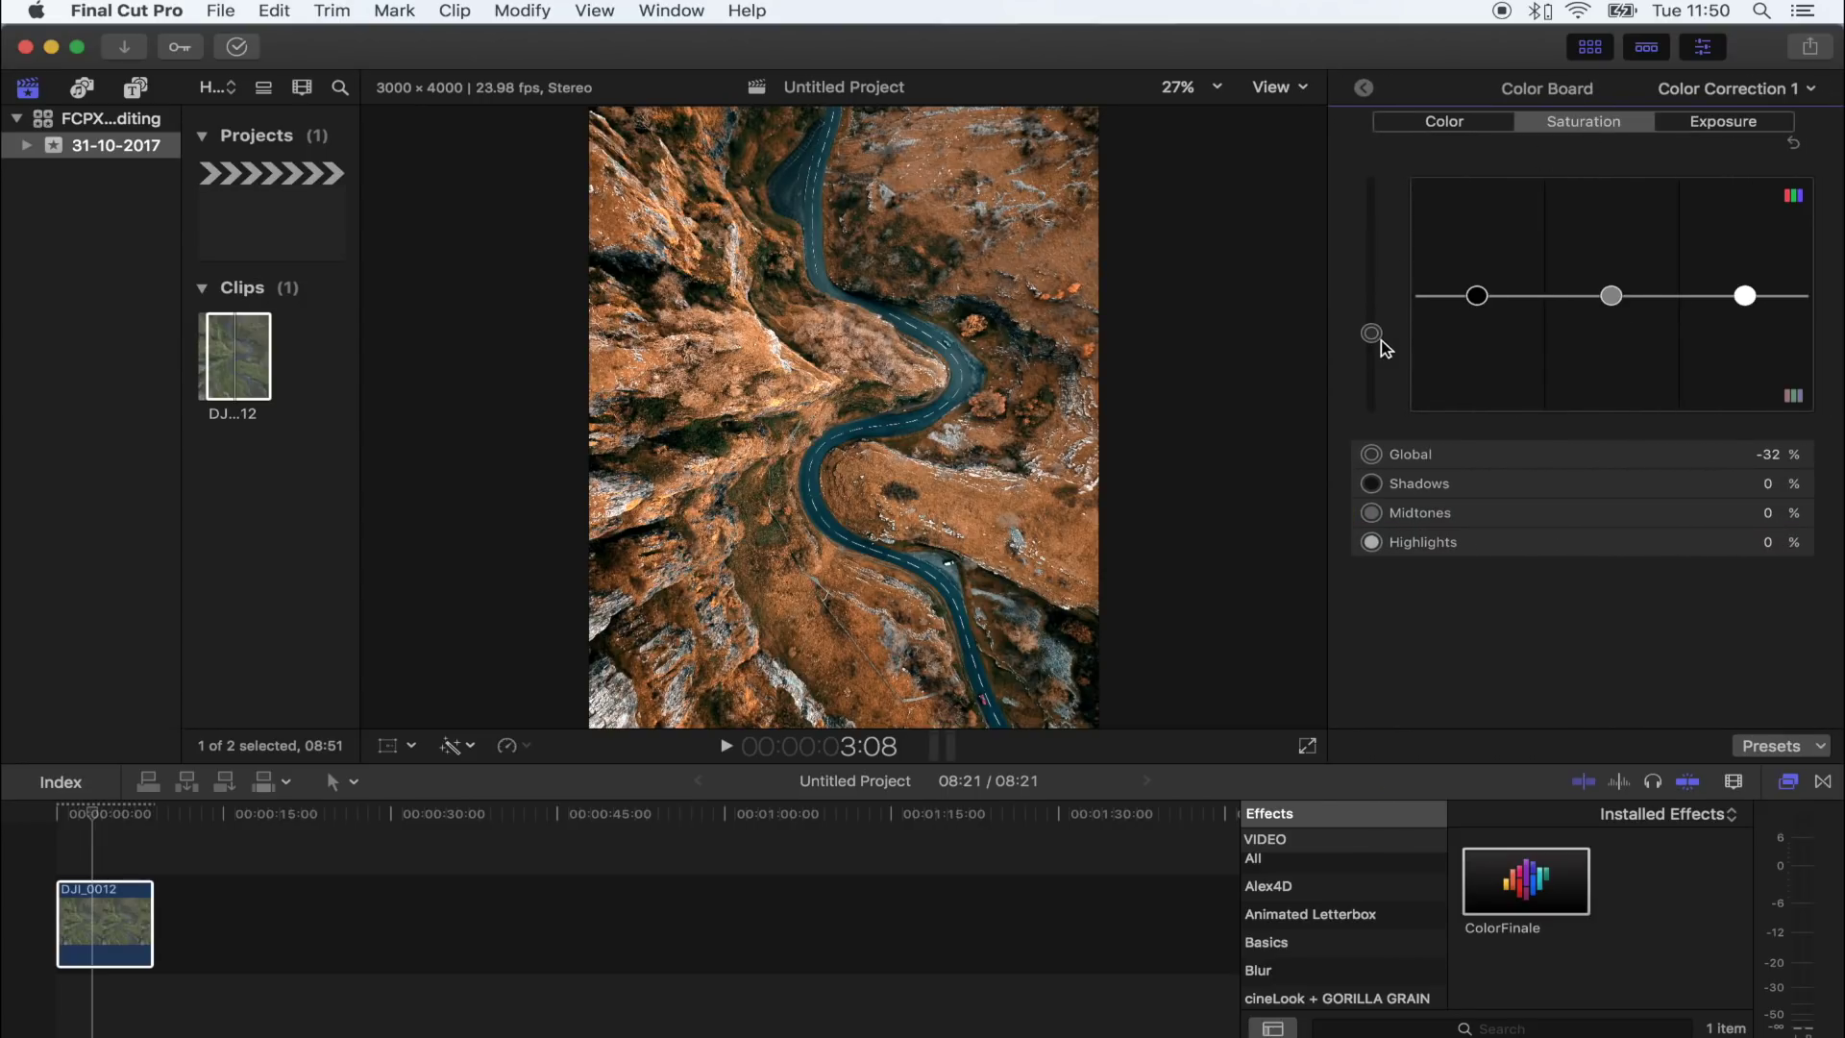
click(1373, 353)
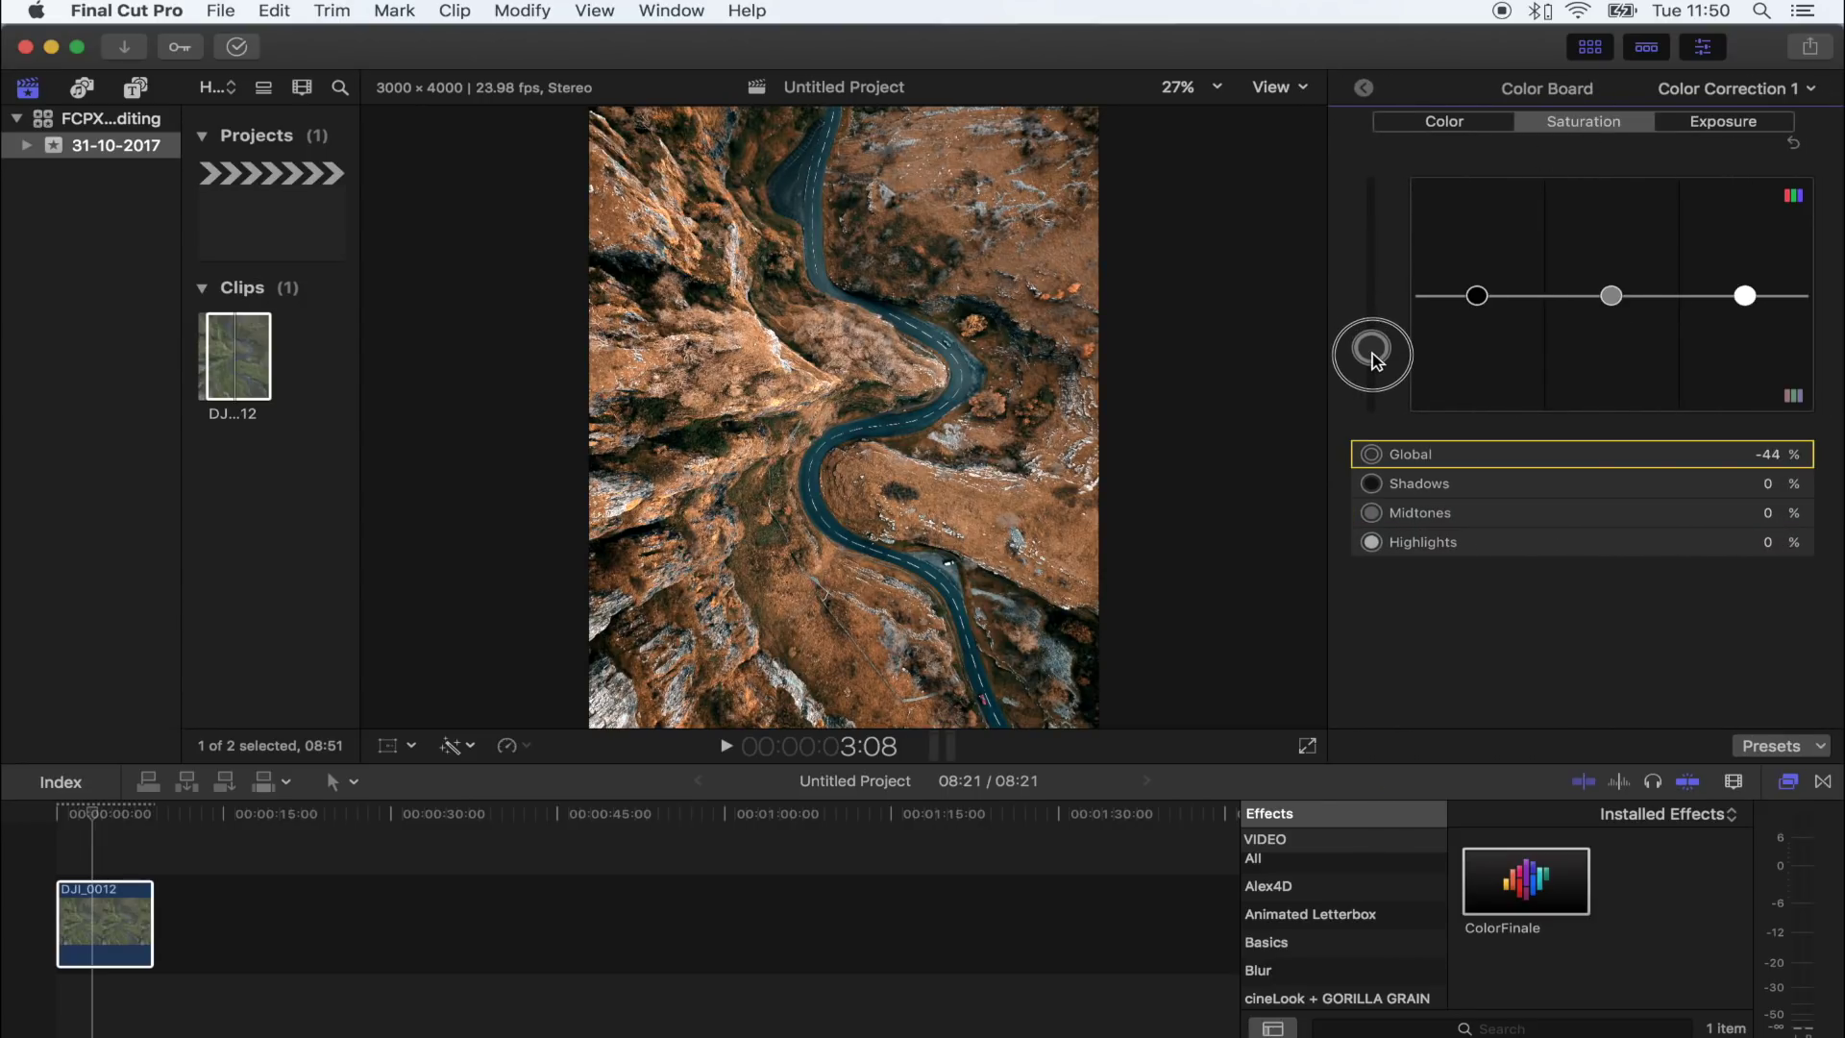
click(1364, 87)
click(86, 860)
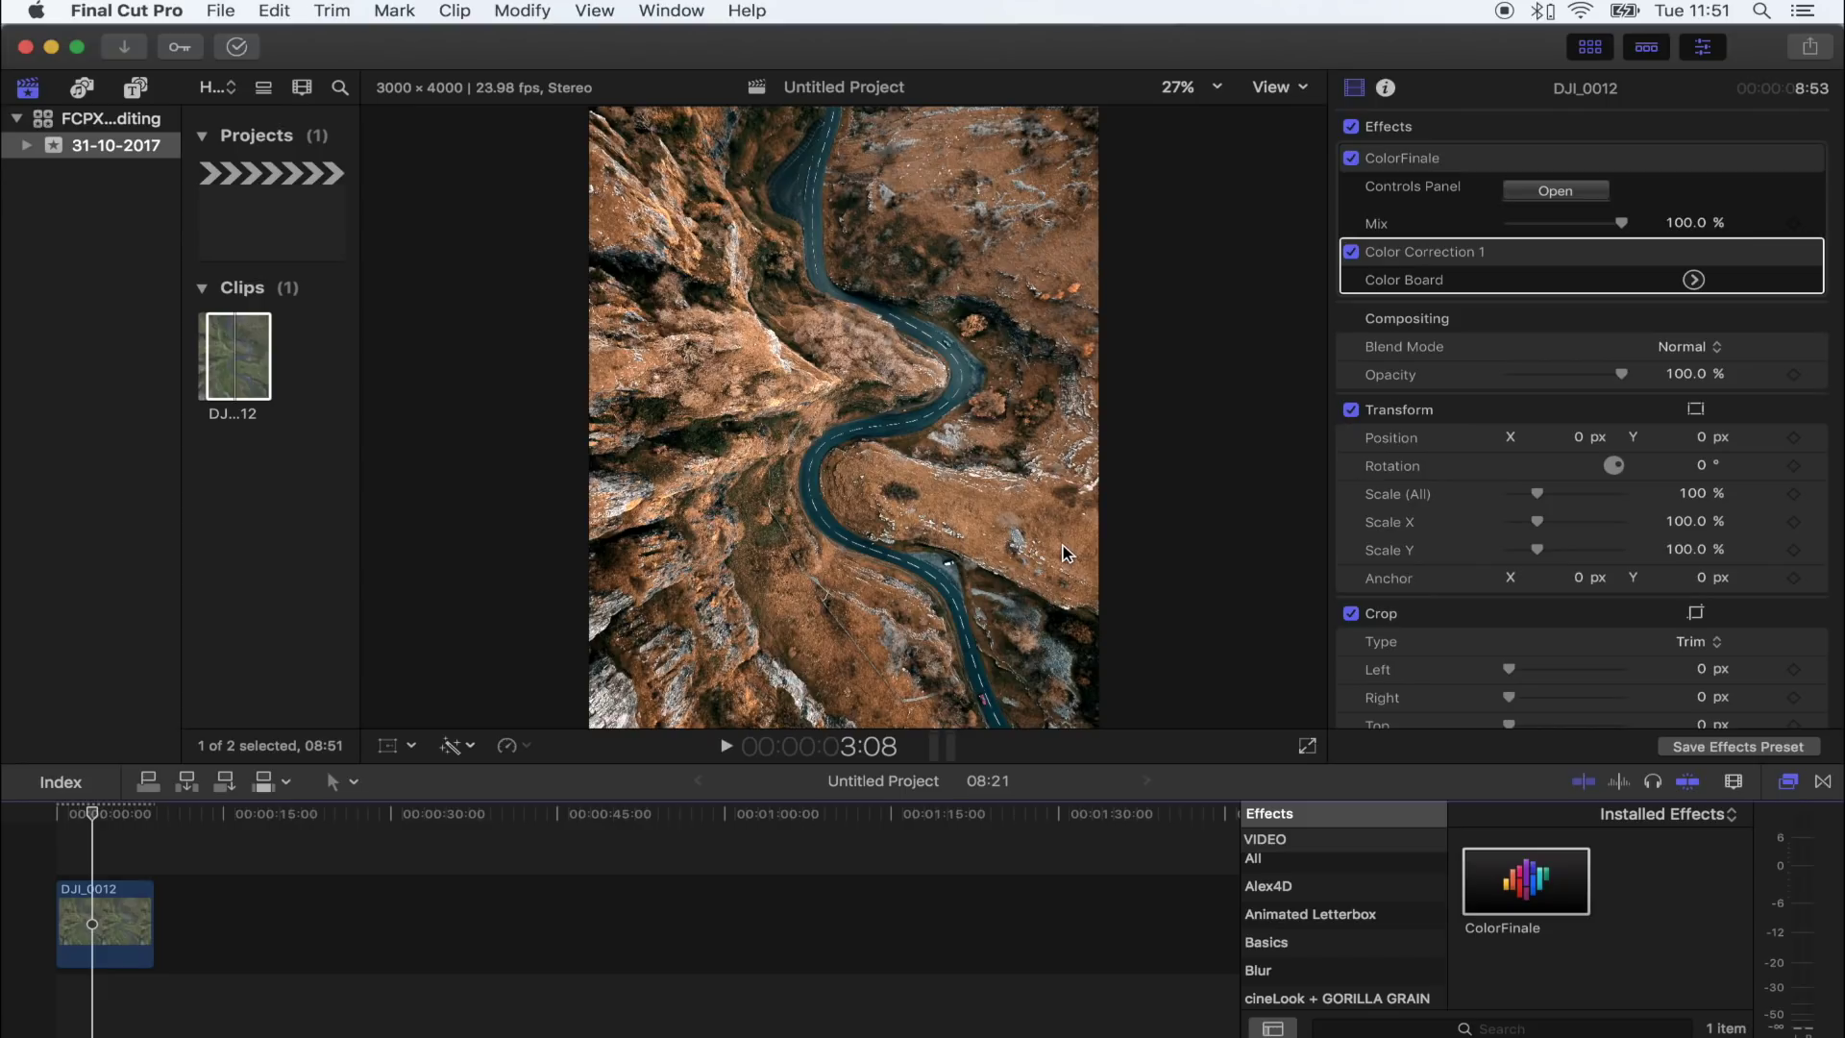
Step: Search Finder for 'smoke', preview FreeSmokeYoutube.mov, and drop it on the timeline above the photo
click(96, 1009)
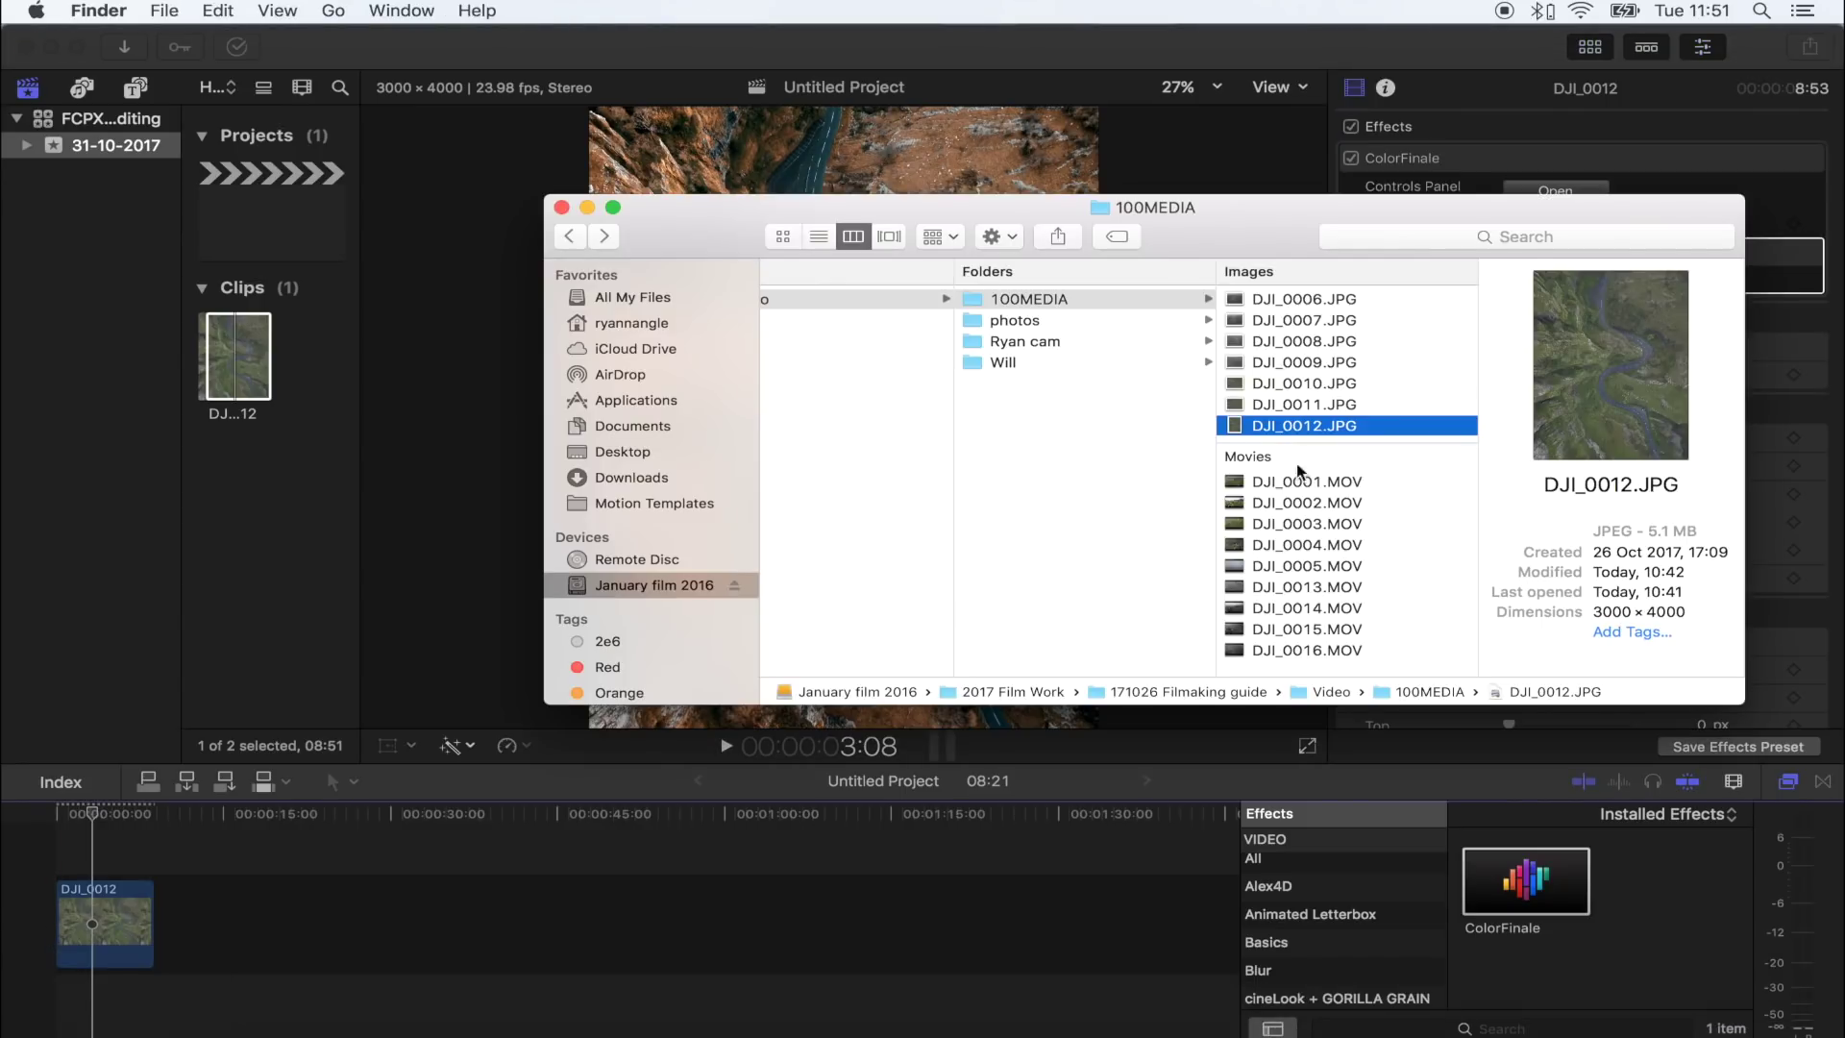
click(1409, 240)
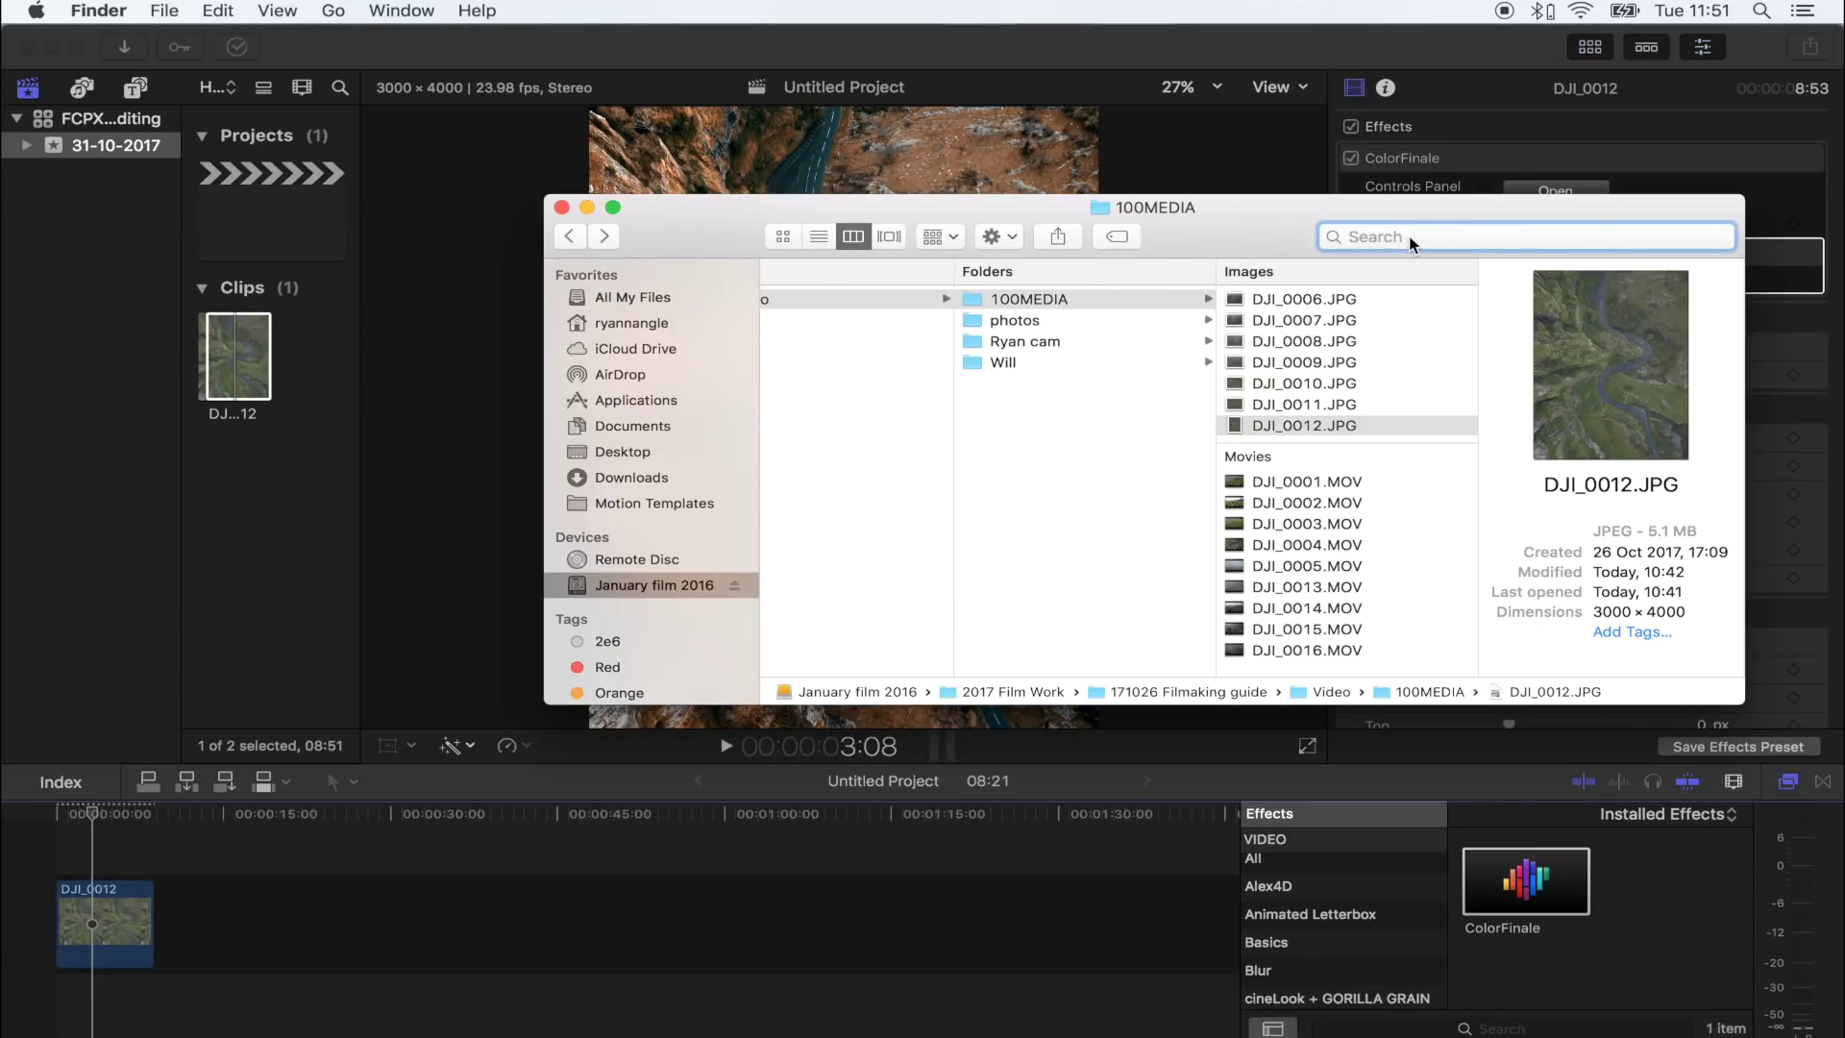
text(smoke)
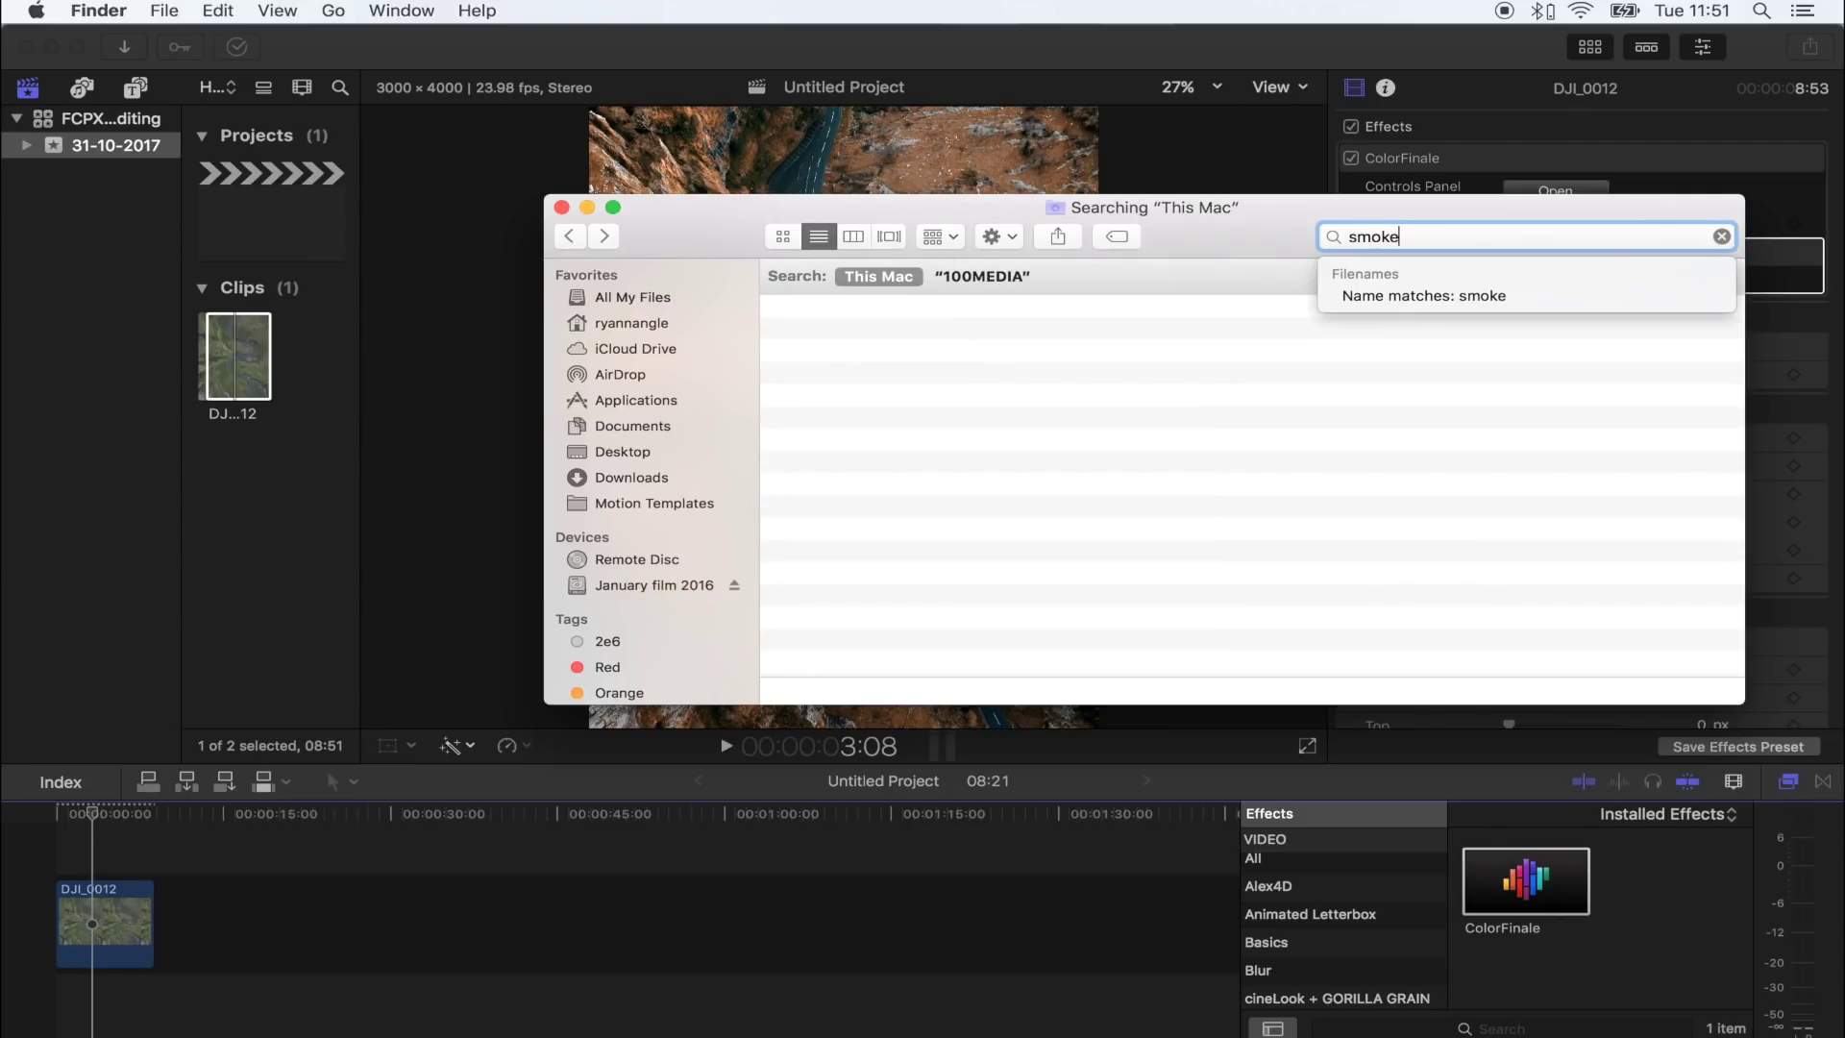
click(1024, 340)
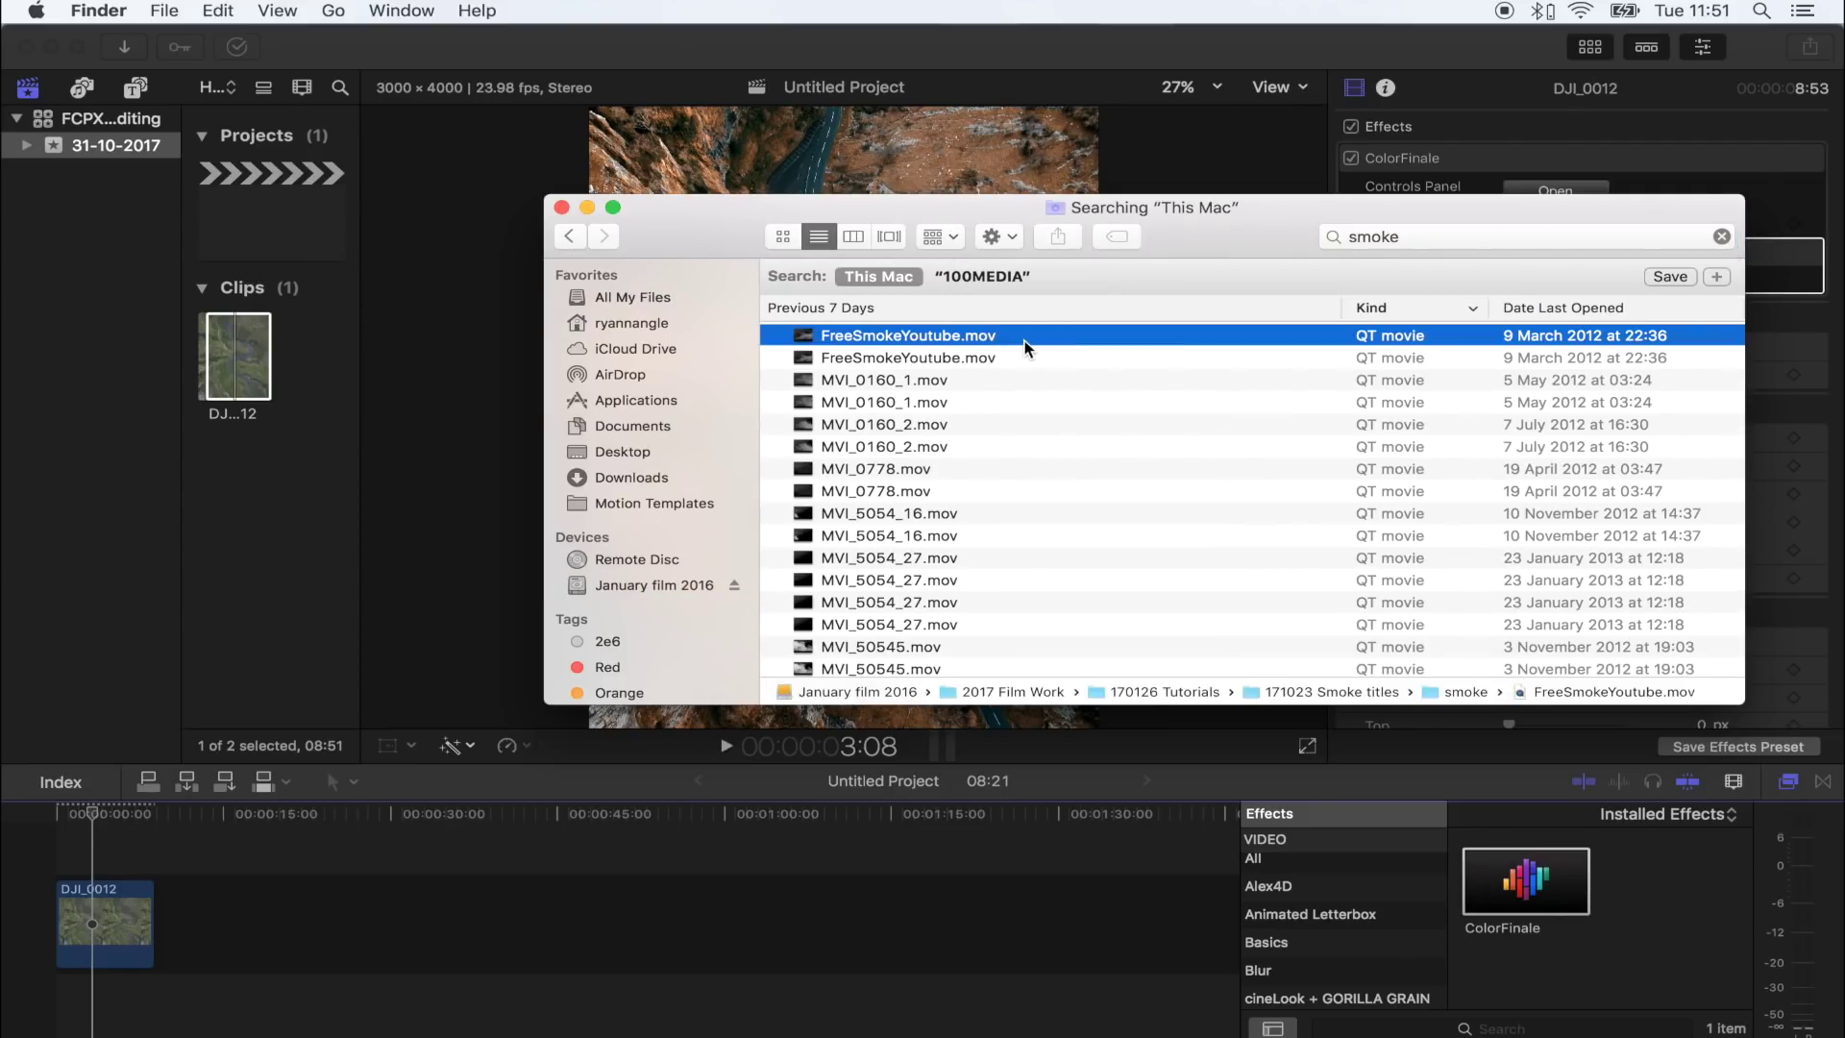
key(space)
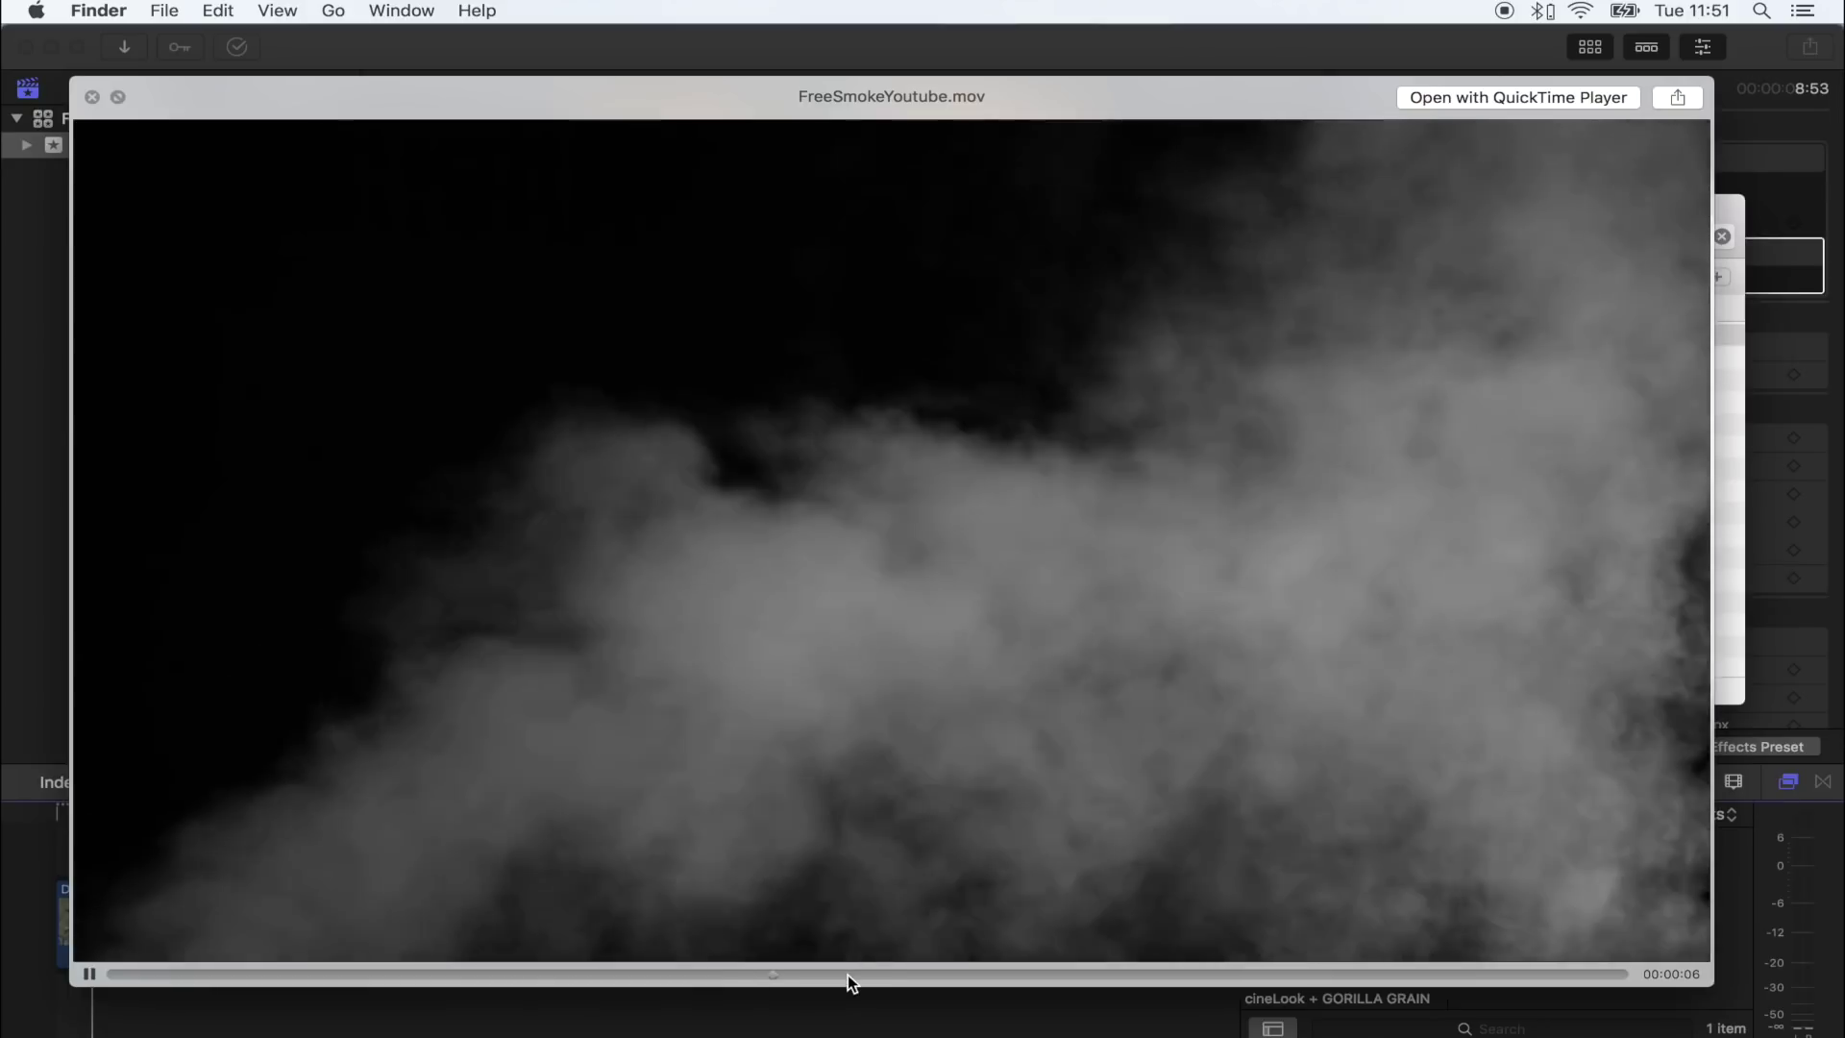
key(space)
drag(939, 346, 91, 845)
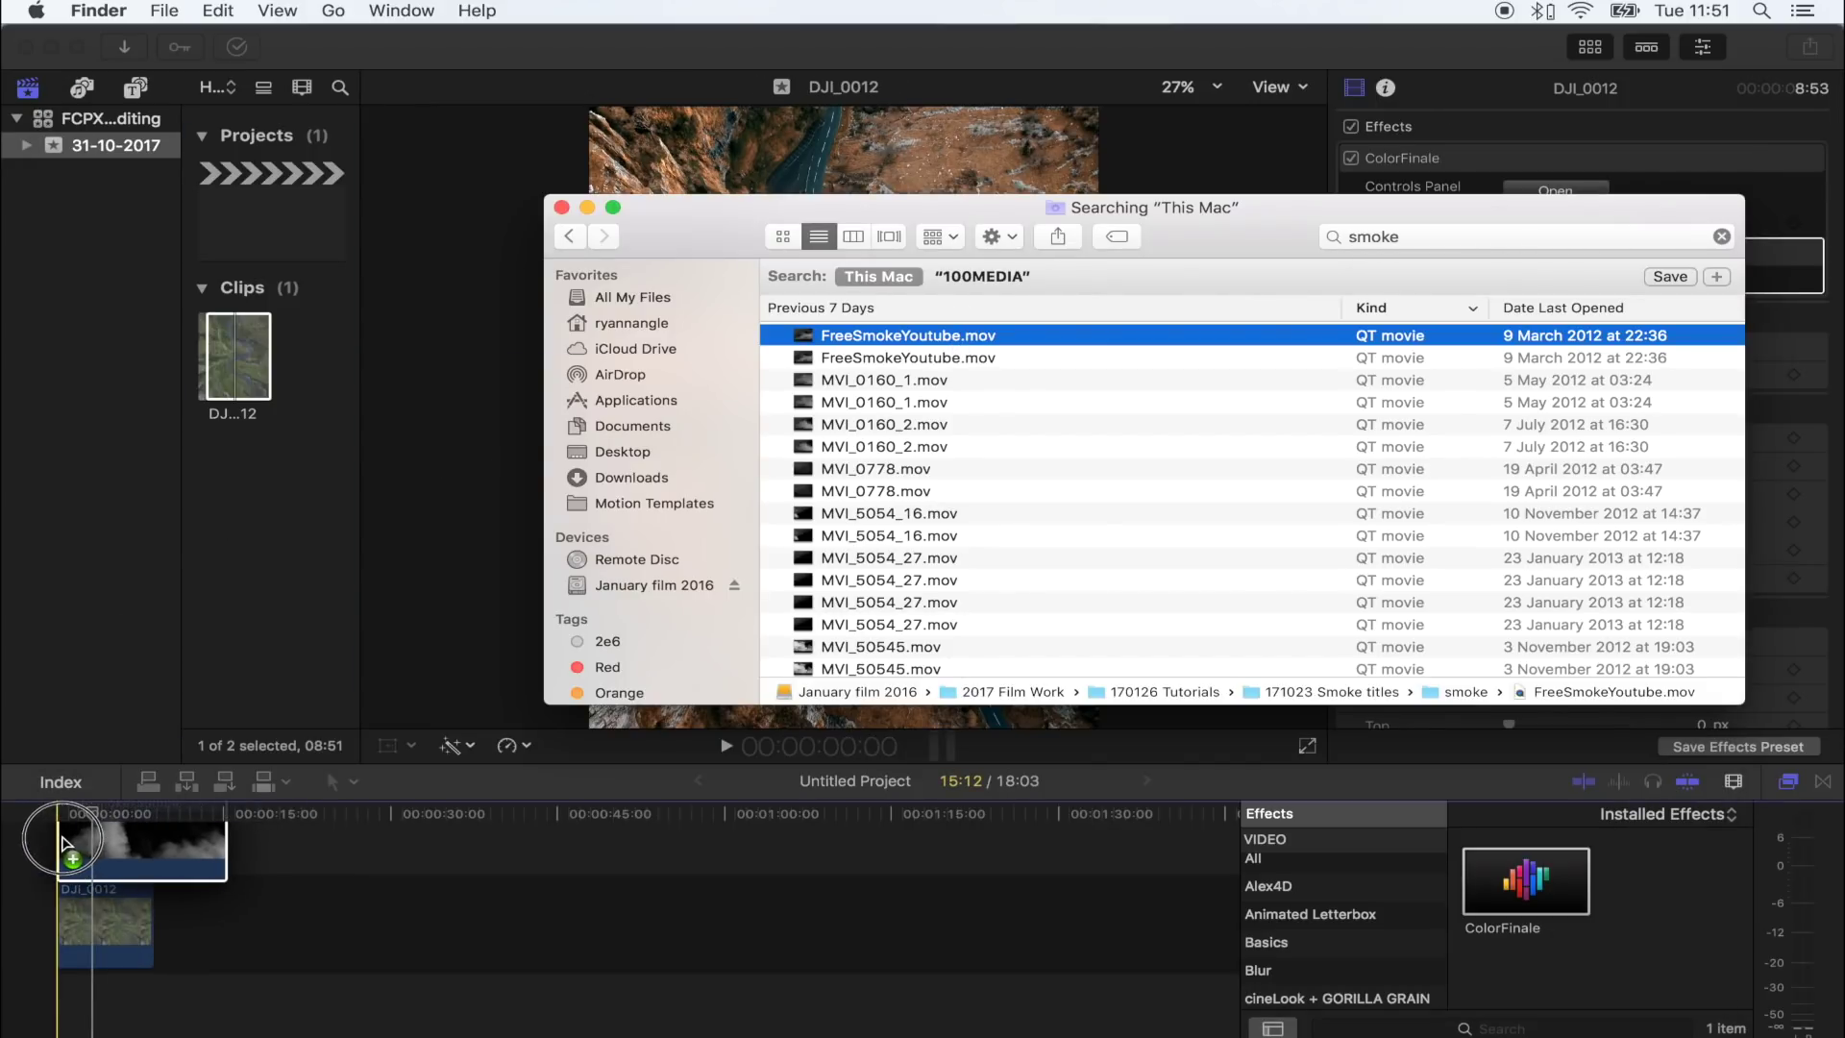
Step: Scale the smoke clip to 155% and move it to the right side of the frame
click(94, 846)
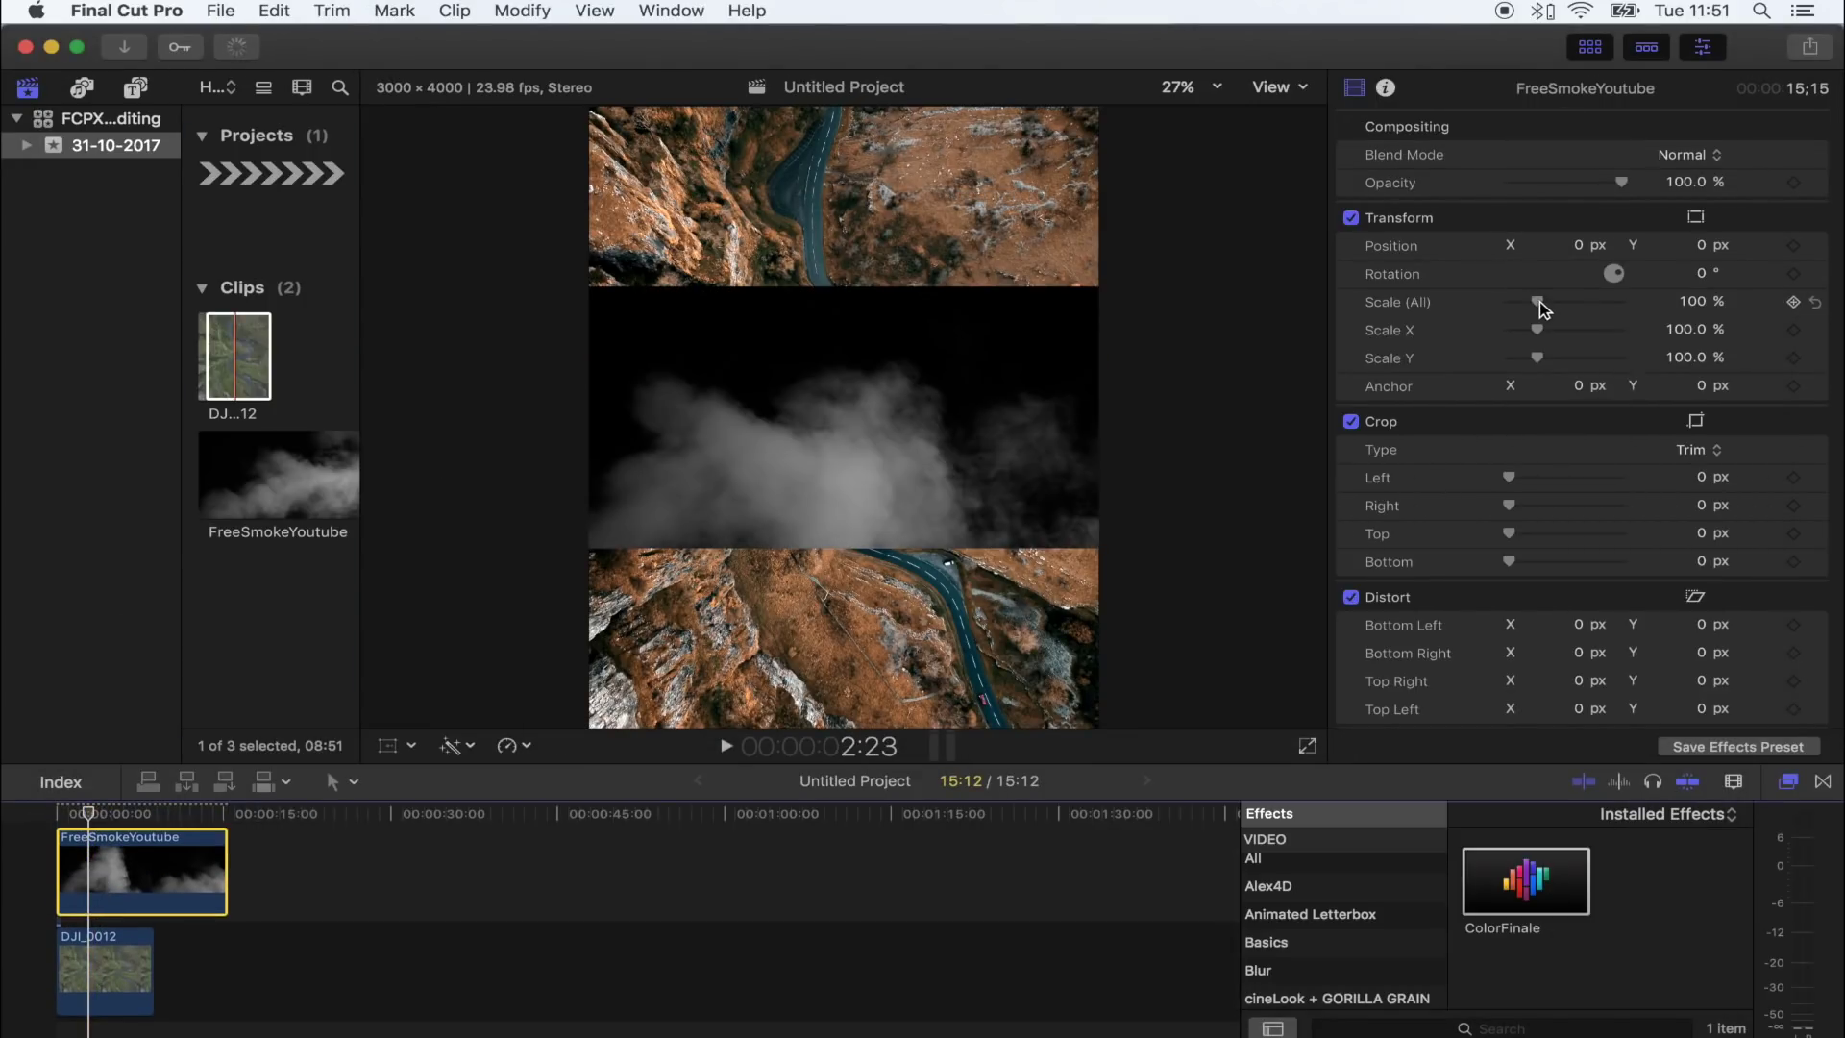
drag(1537, 301, 1614, 257)
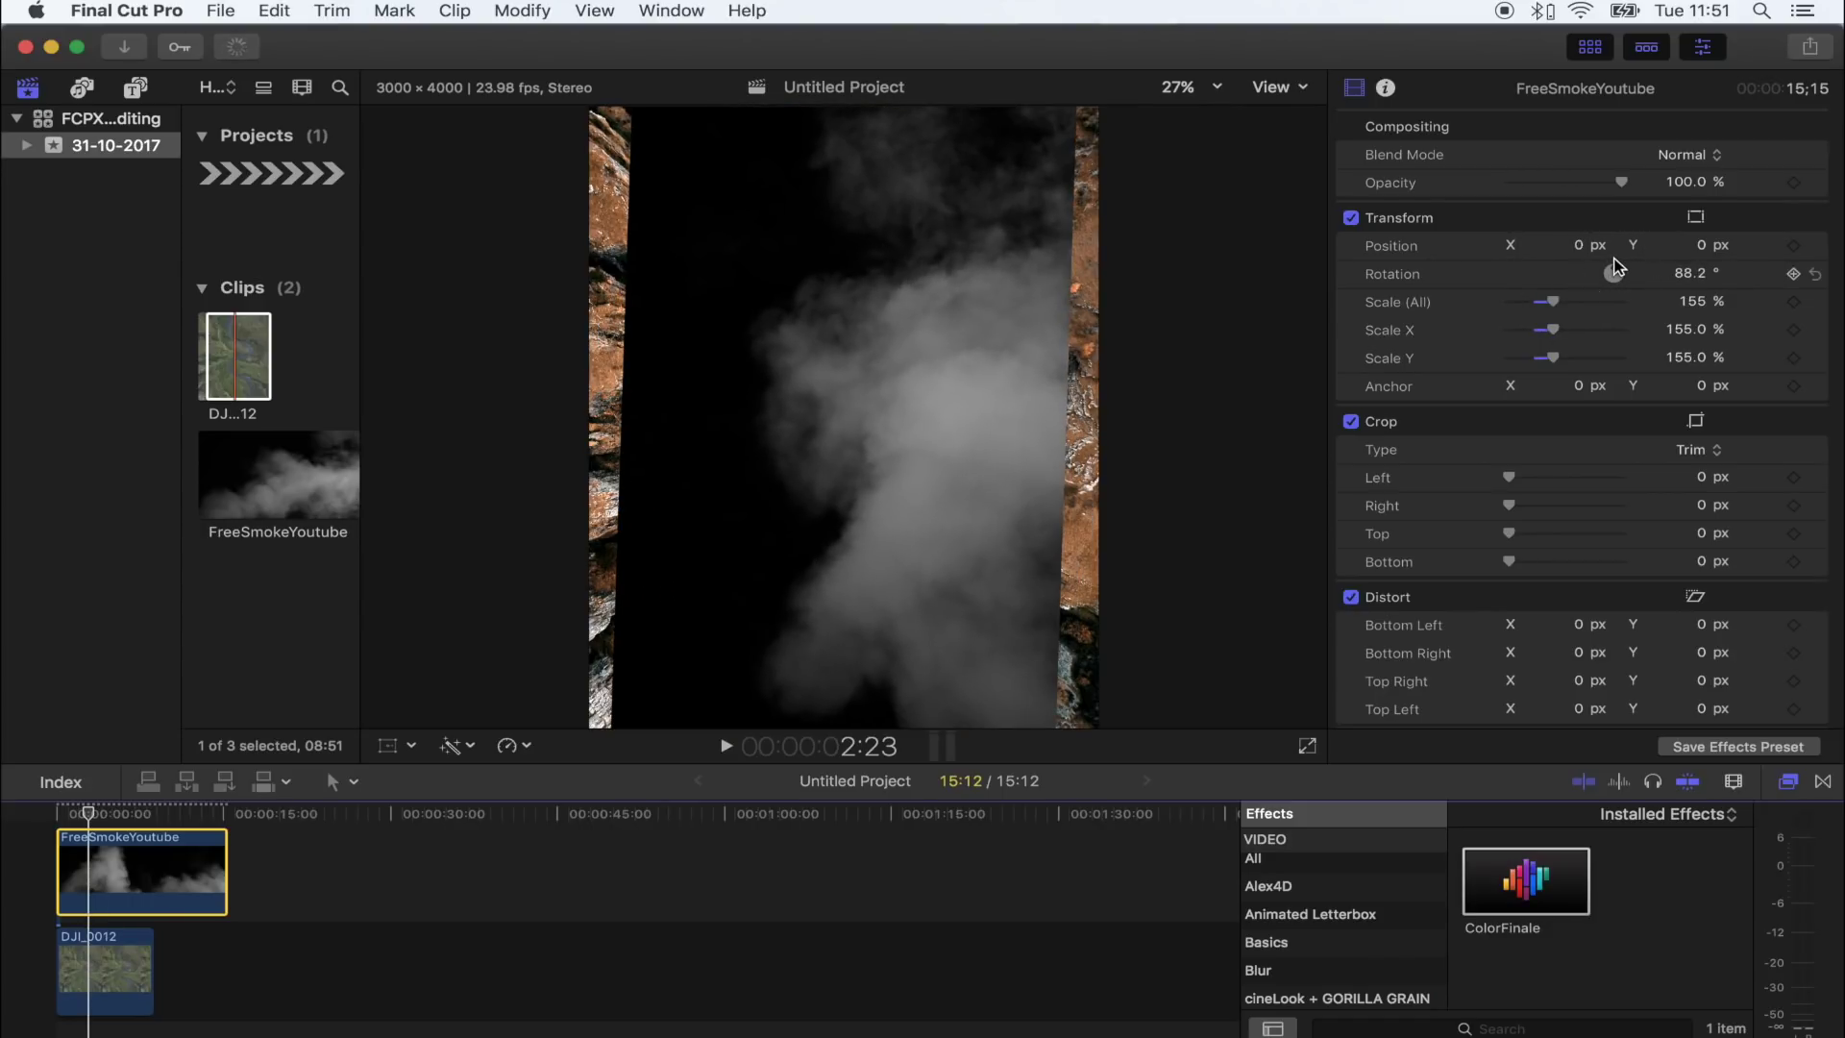
key(shift+t)
drag(768, 527, 932, 524)
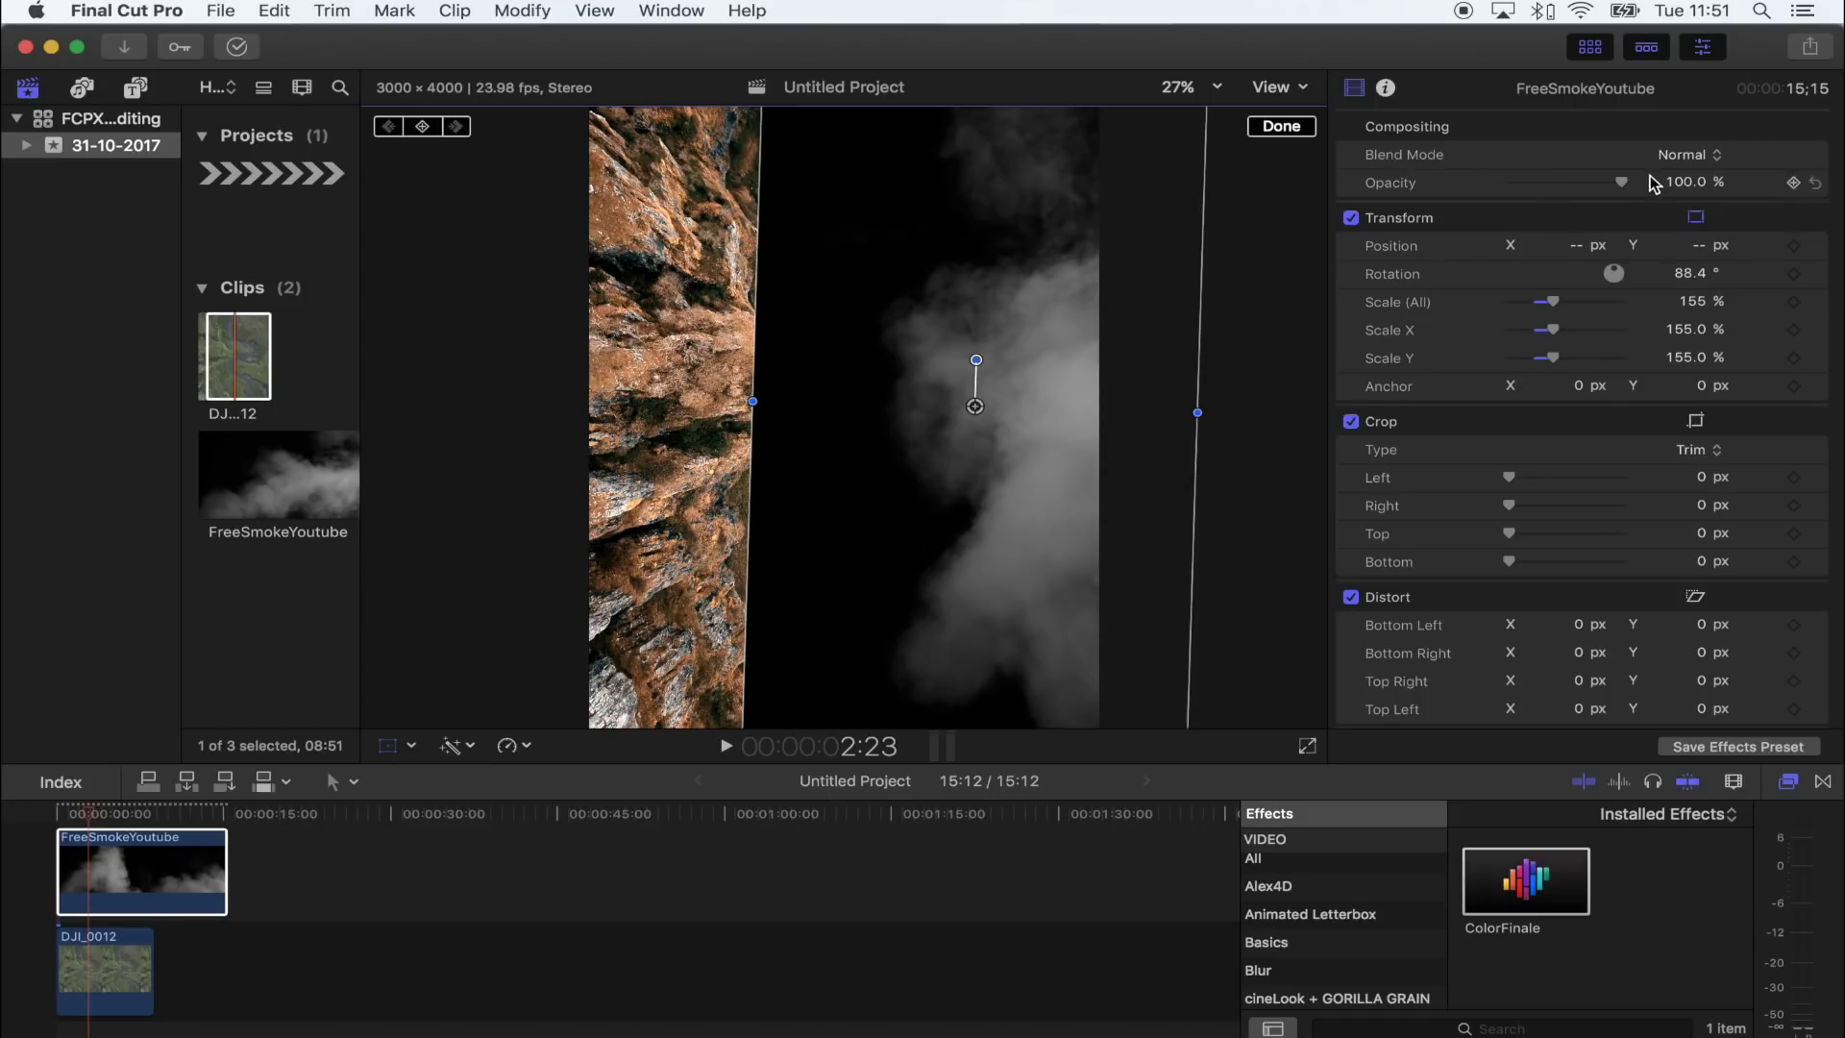
Step: Set the smoke clip's blend mode to Screen over the road photo
click(1681, 157)
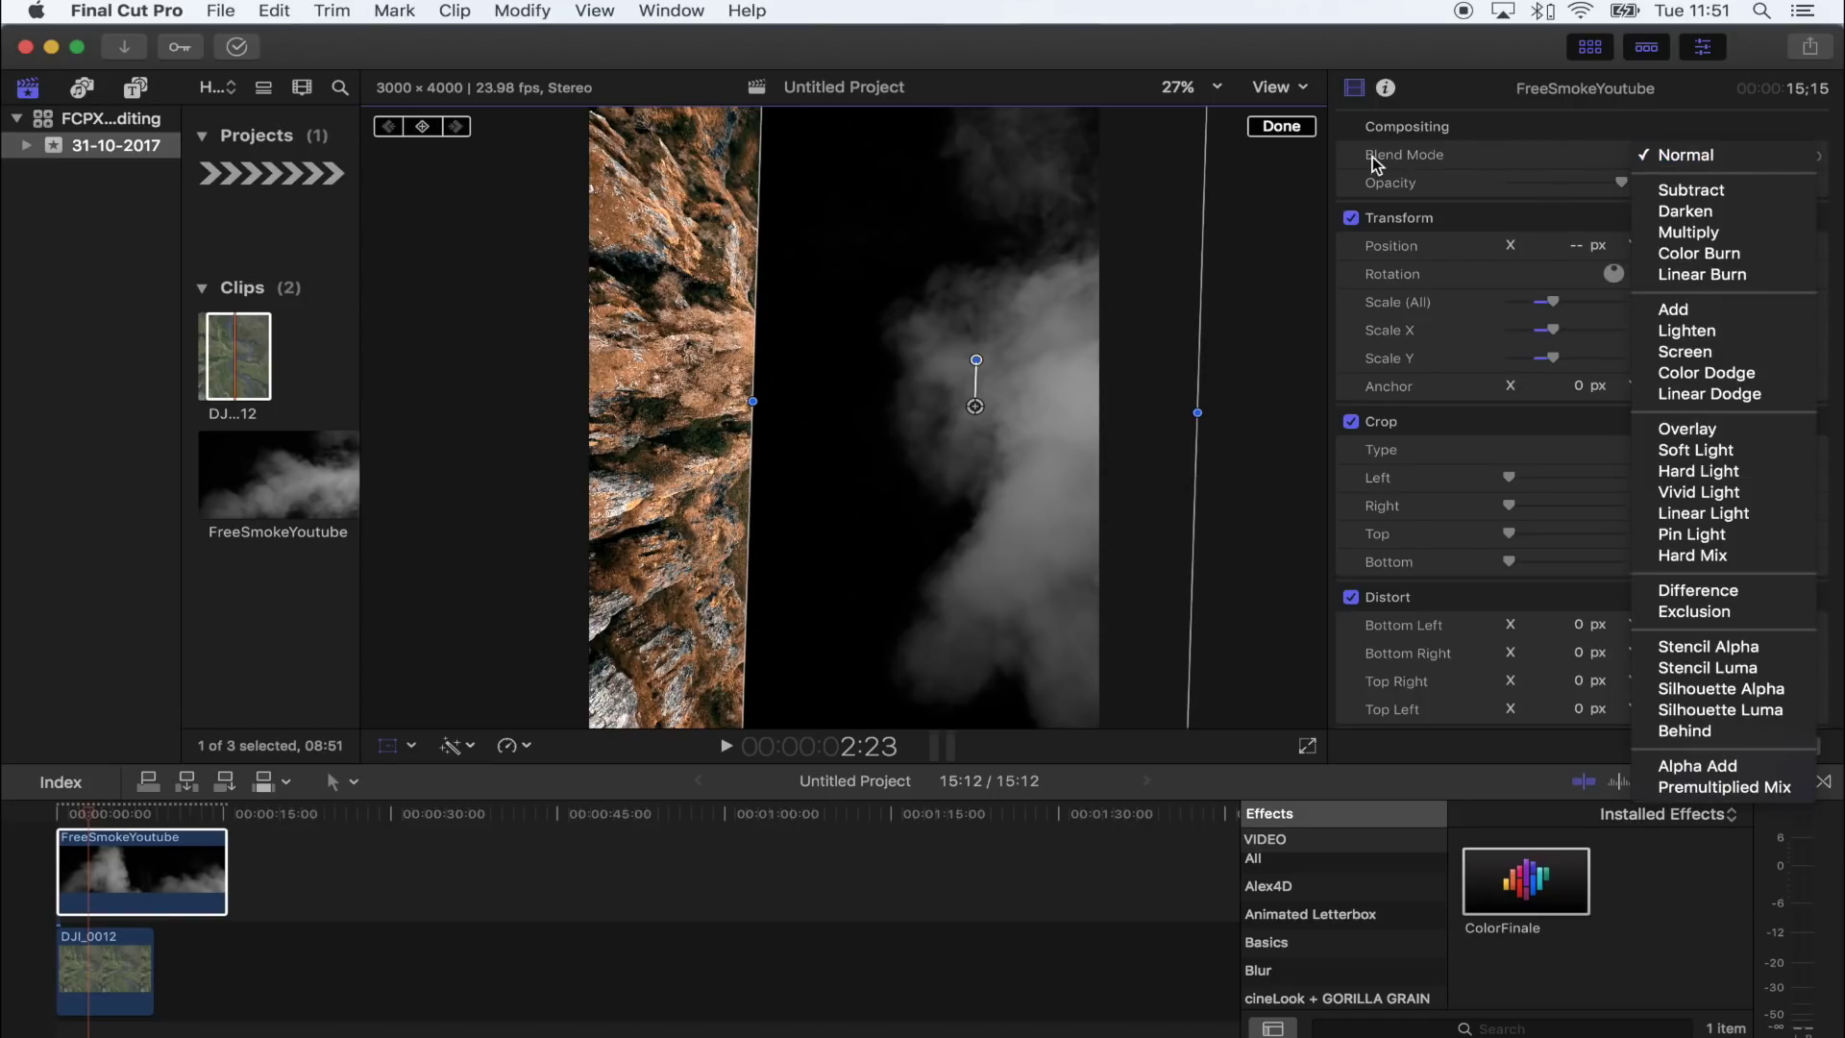
click(1697, 352)
click(85, 815)
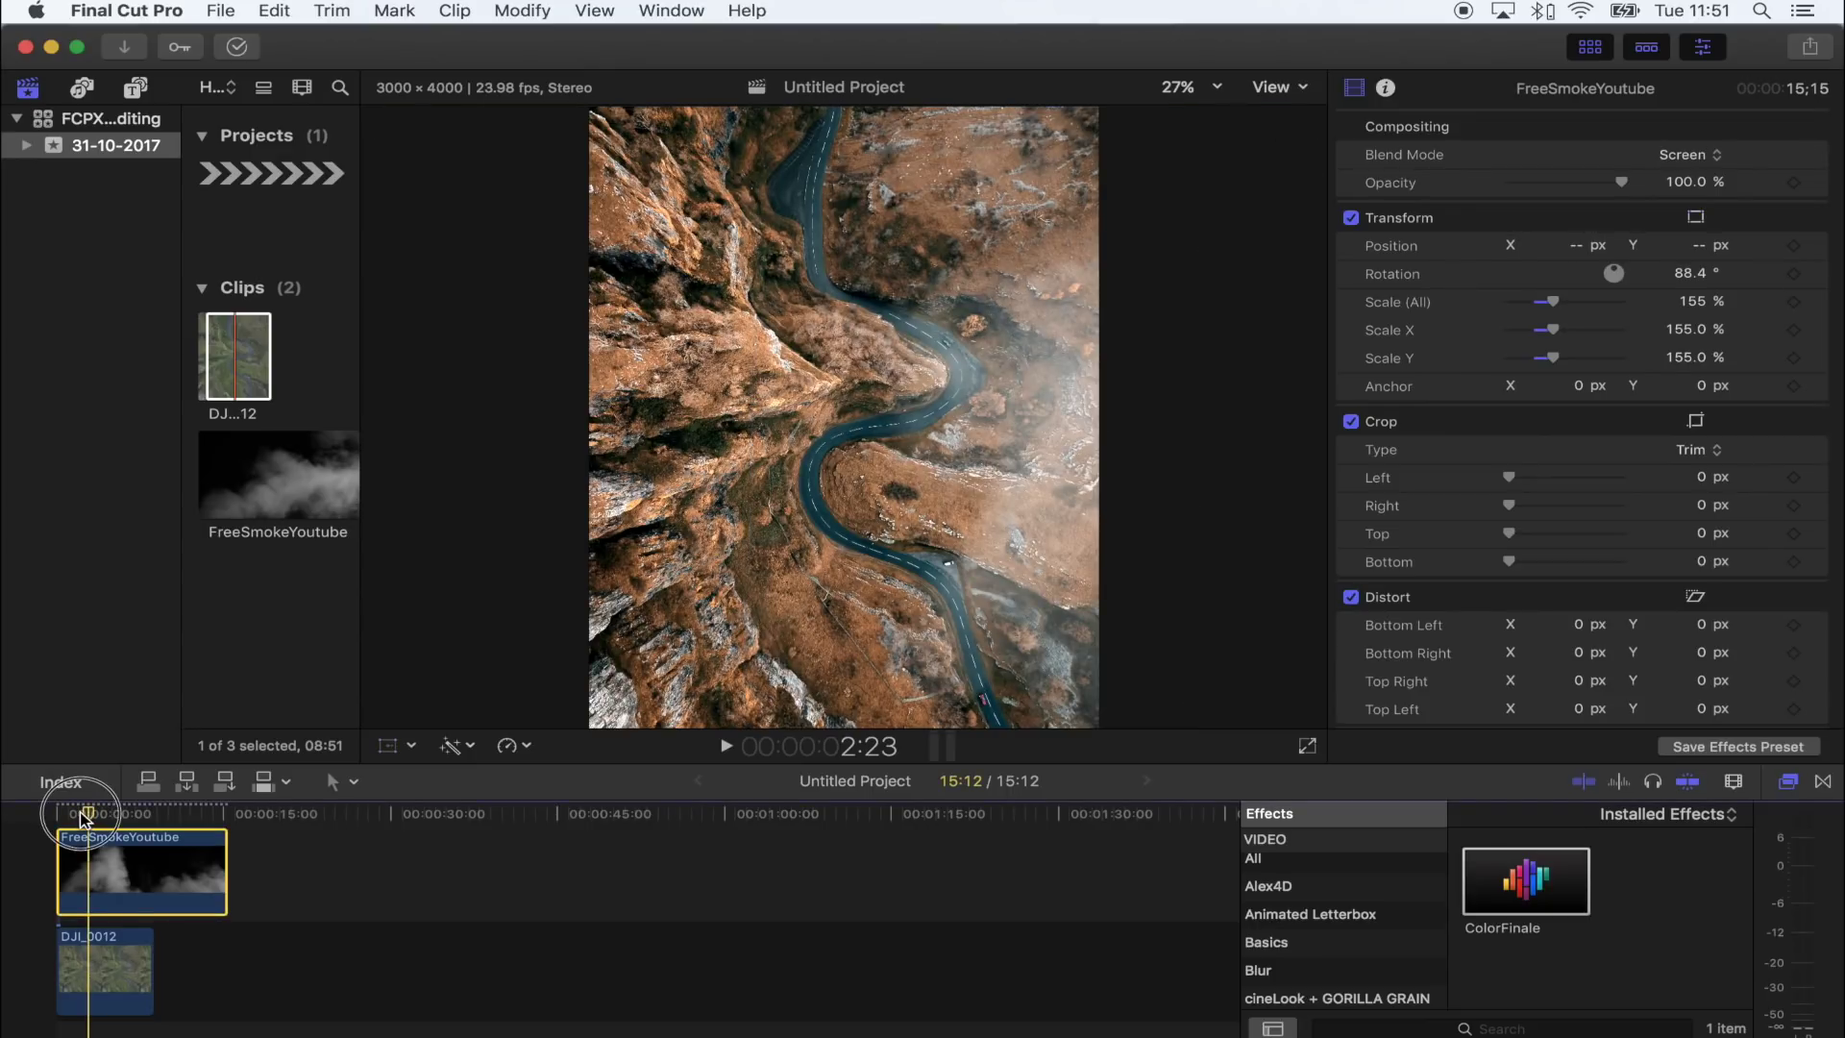
drag(84, 815, 85, 819)
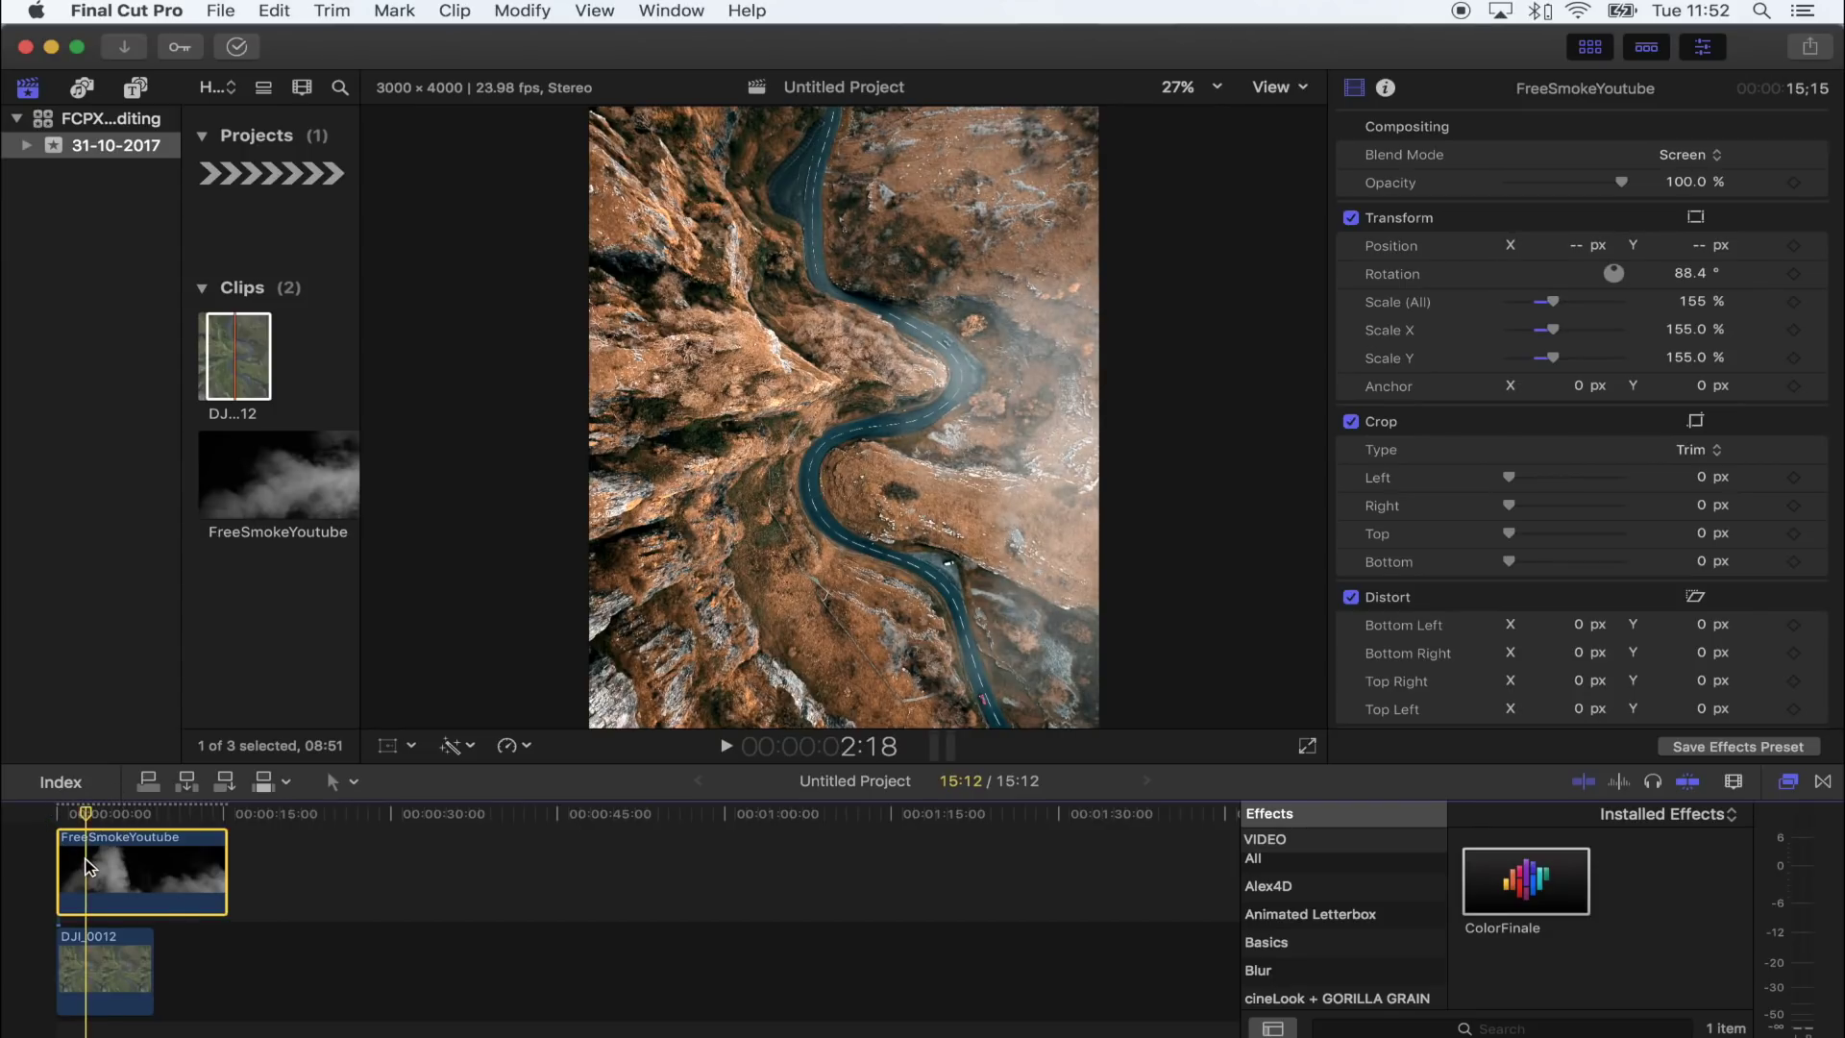
Step: Add a hold frame to the smoke clip and trim it to the photo's 08:21 length
scroll(80, 870, up, 2)
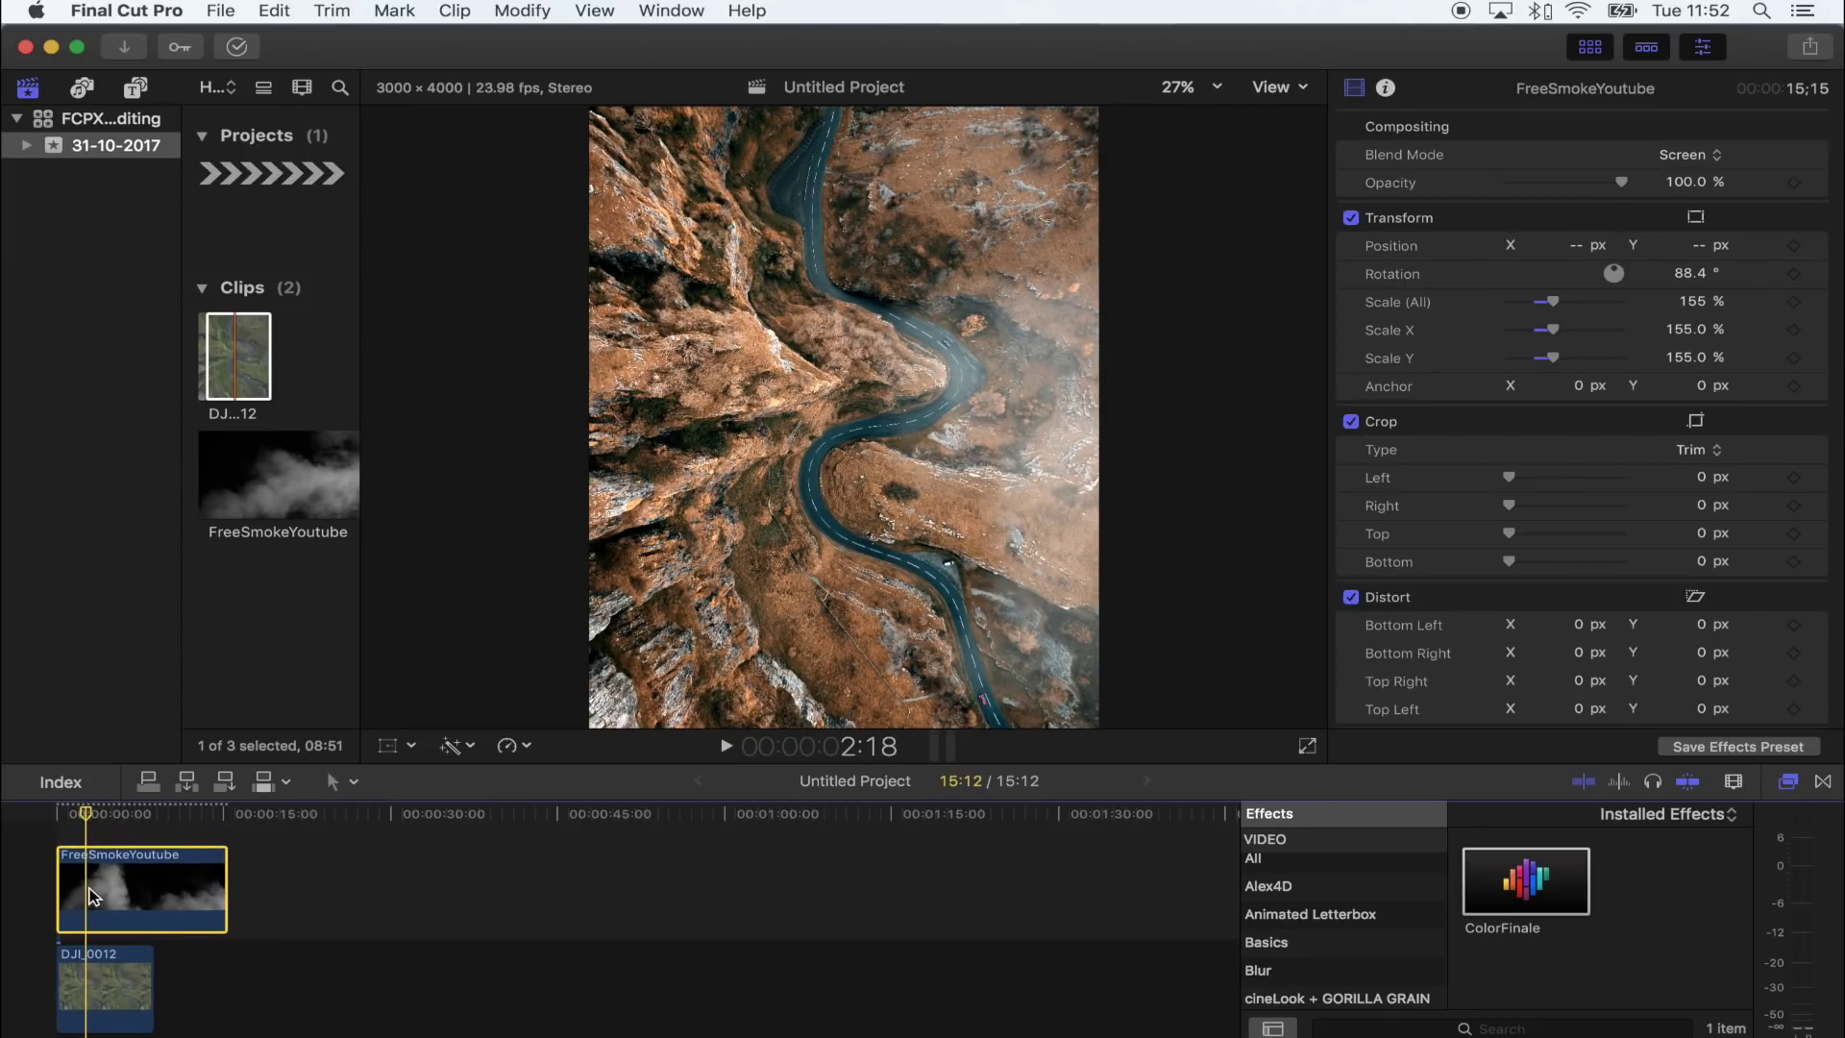
key(shift+h)
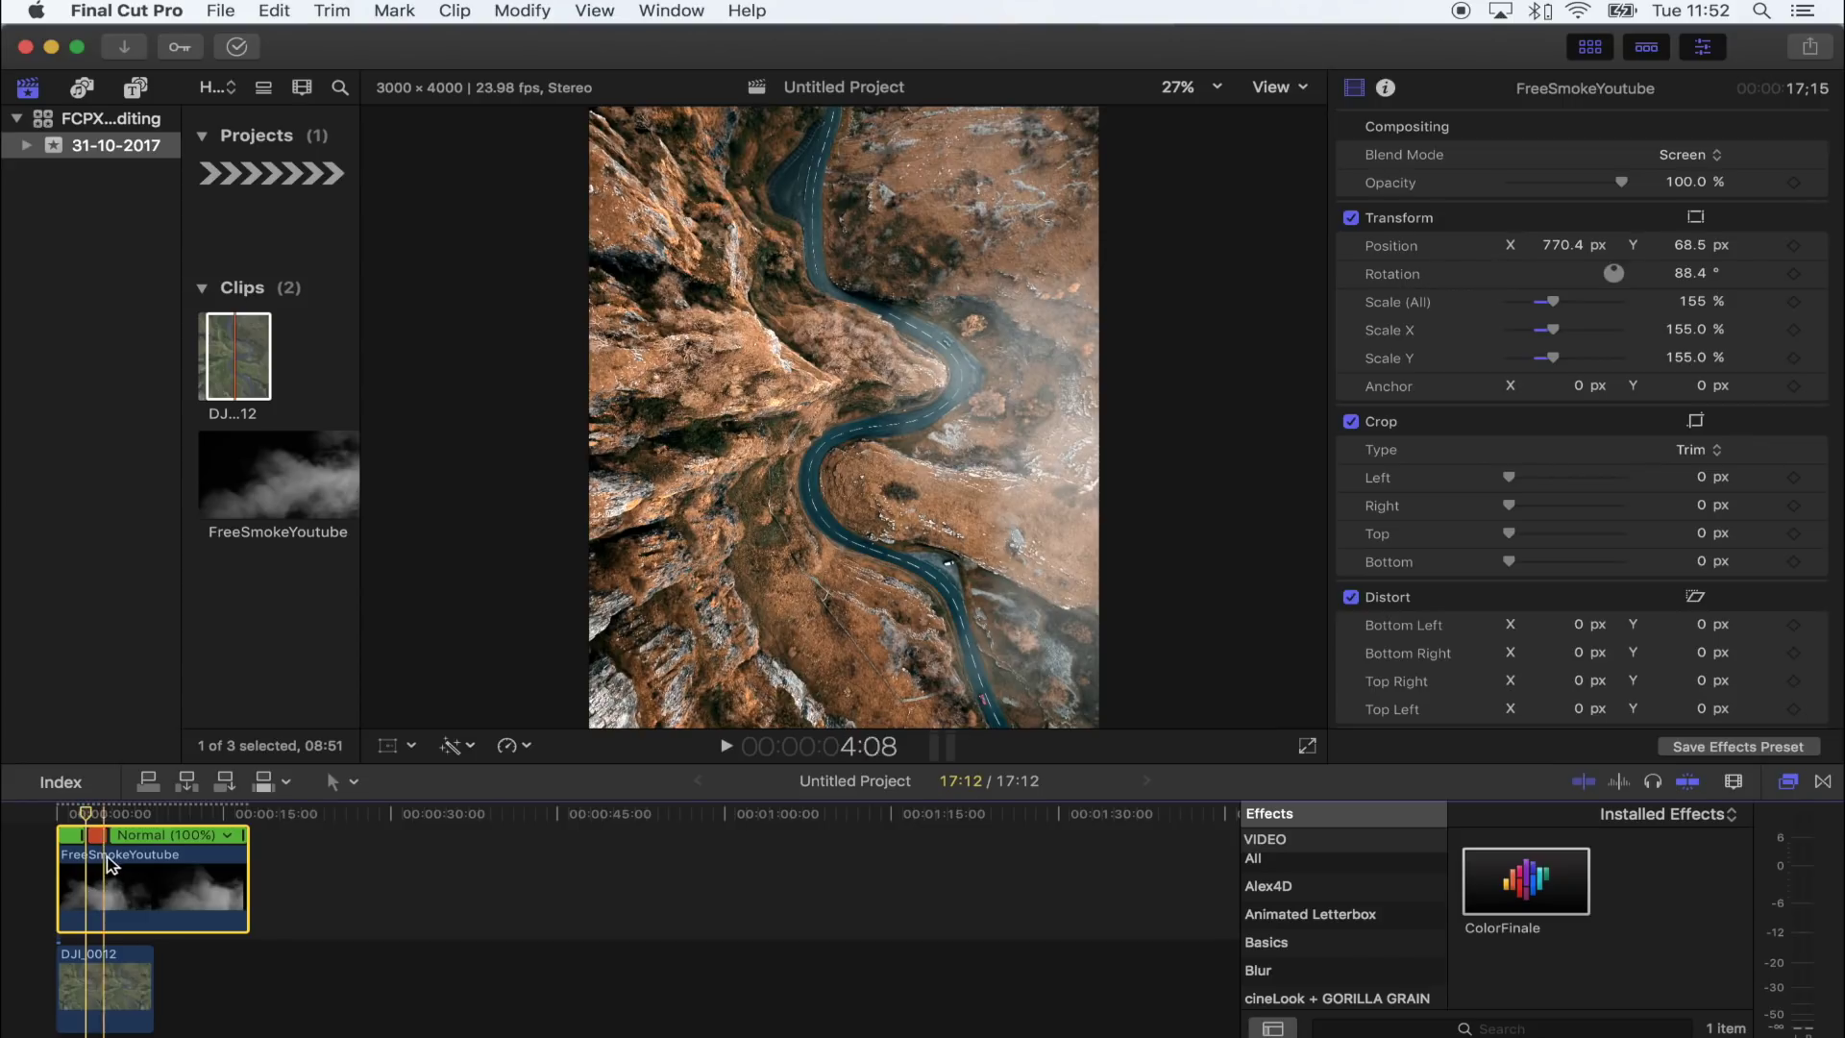
drag(107, 835, 251, 845)
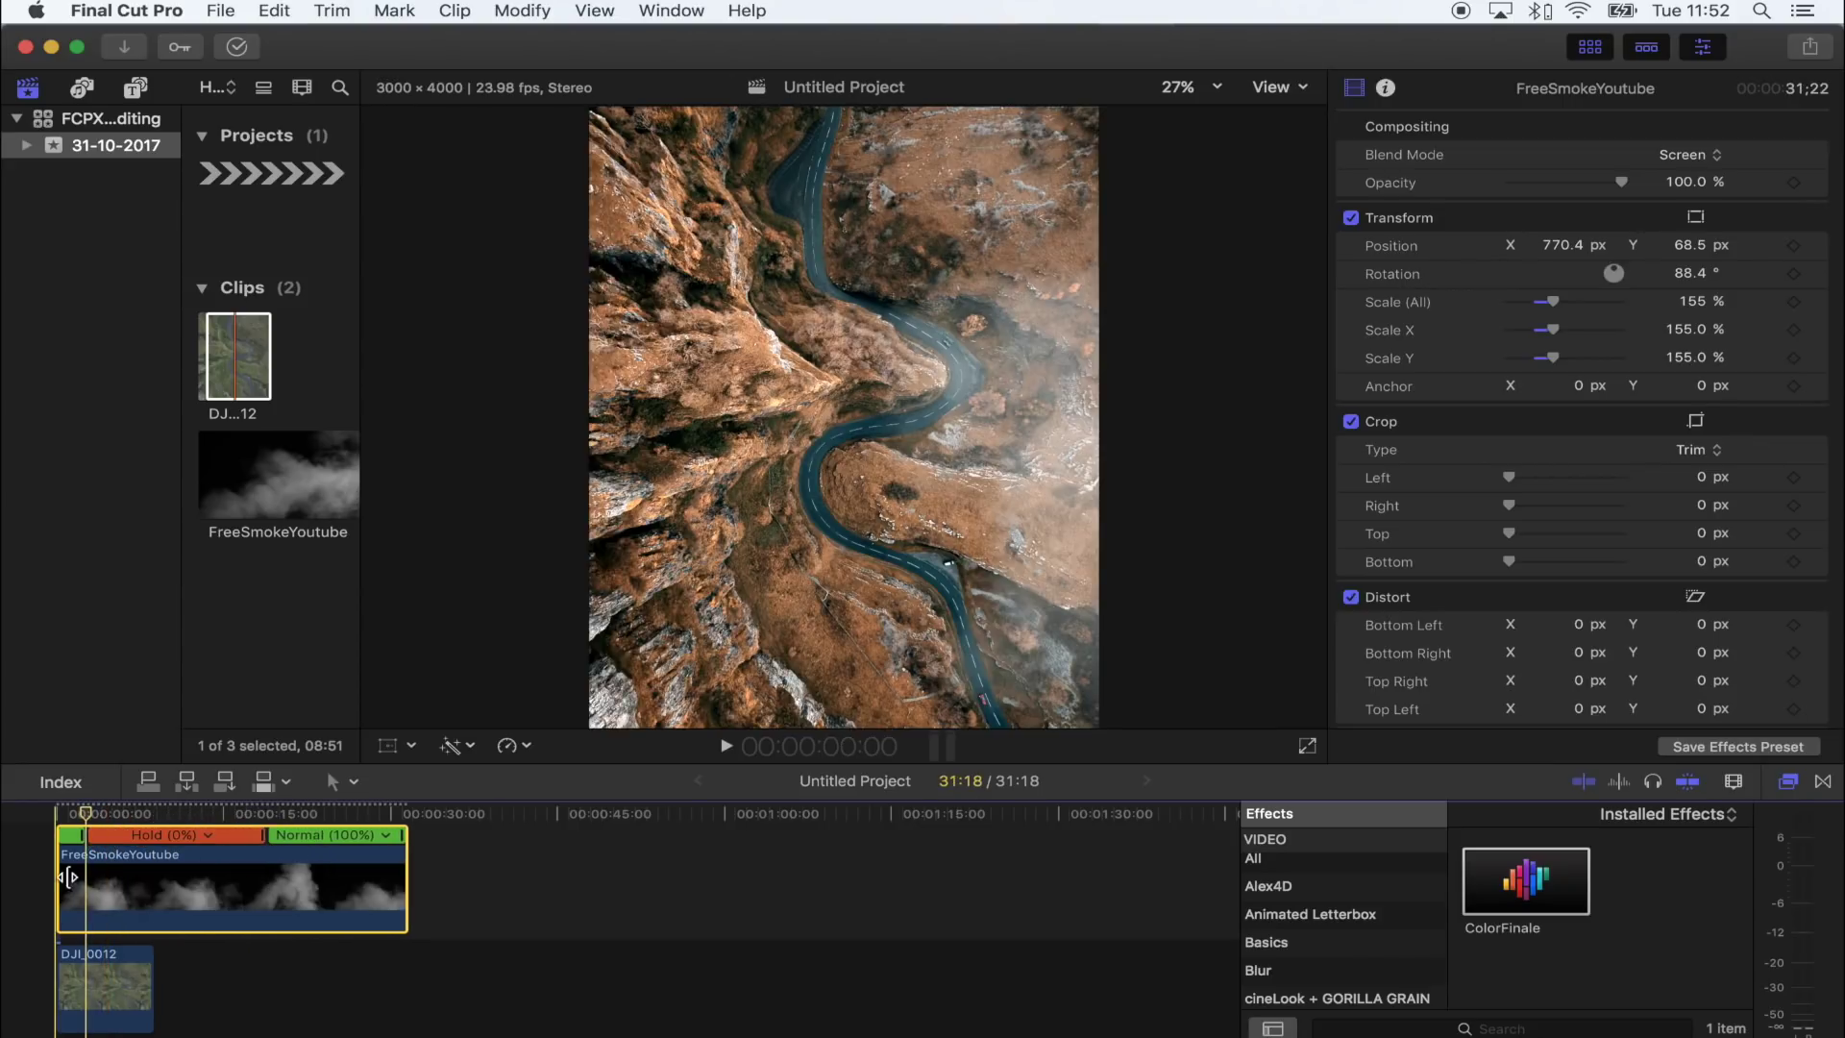
drag(60, 878, 102, 879)
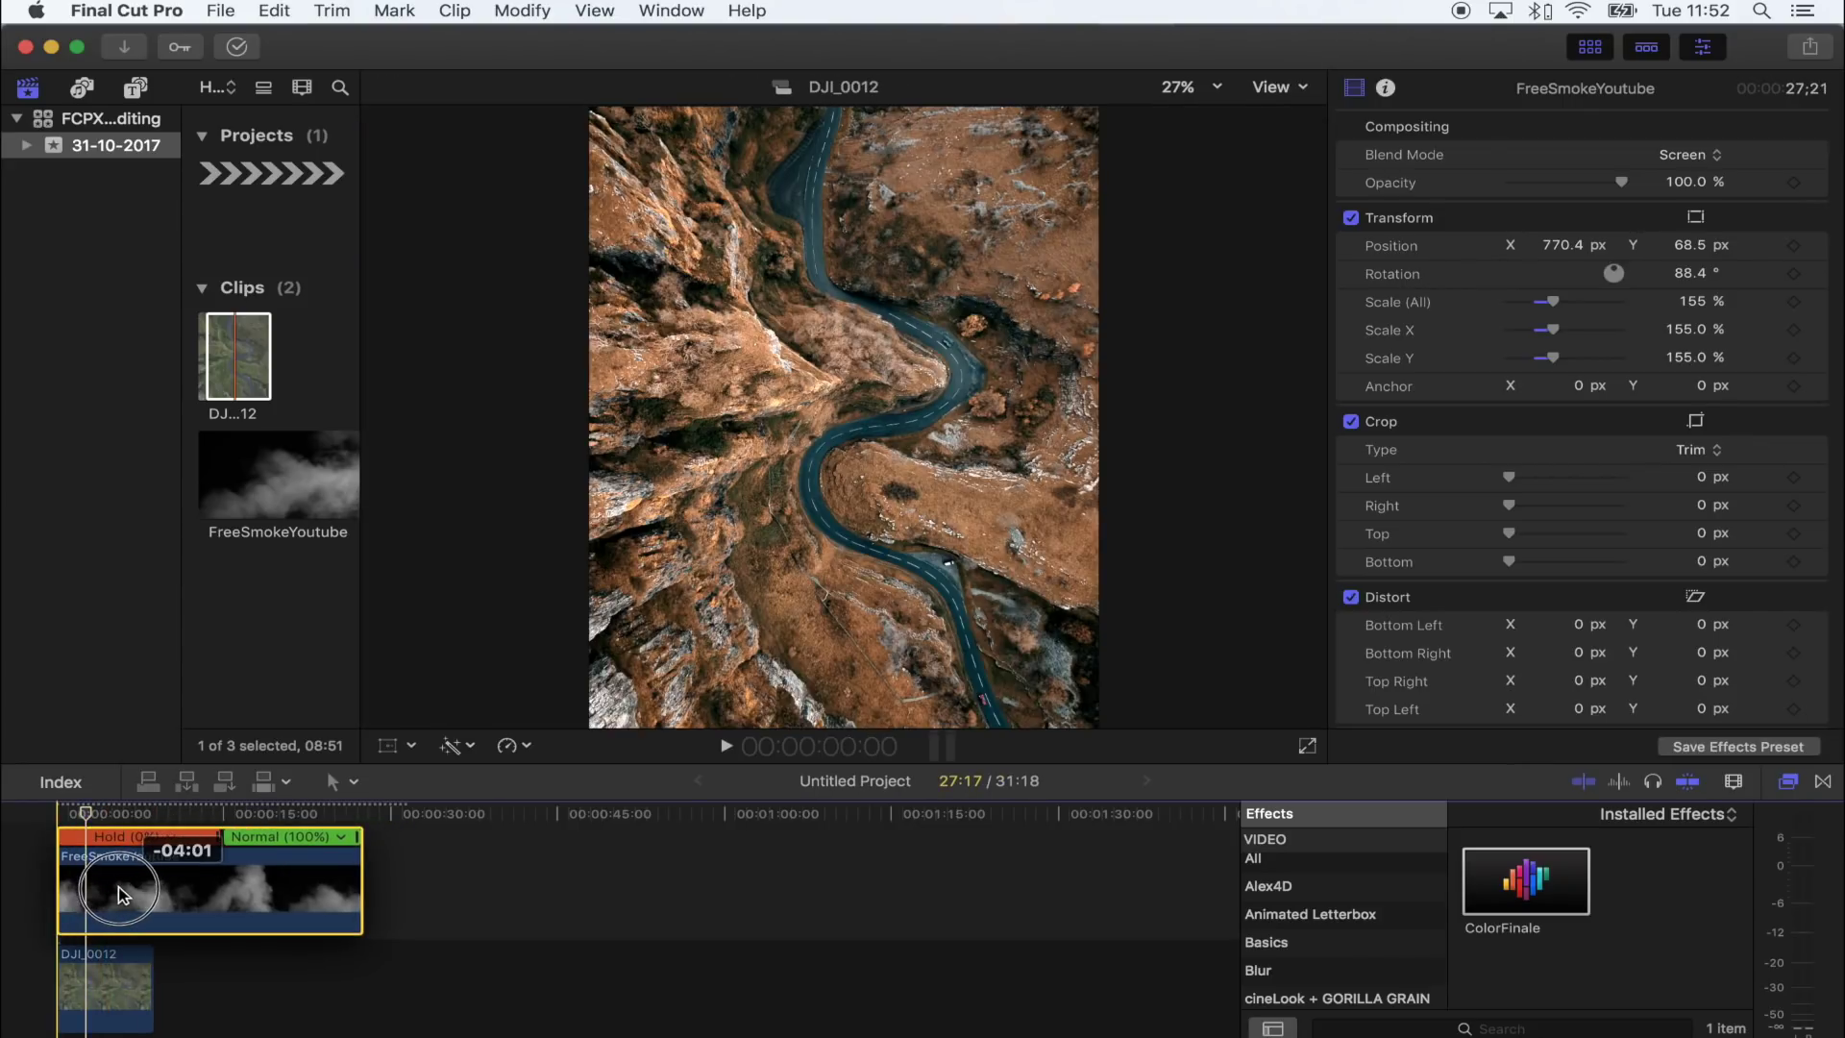
drag(354, 886, 152, 886)
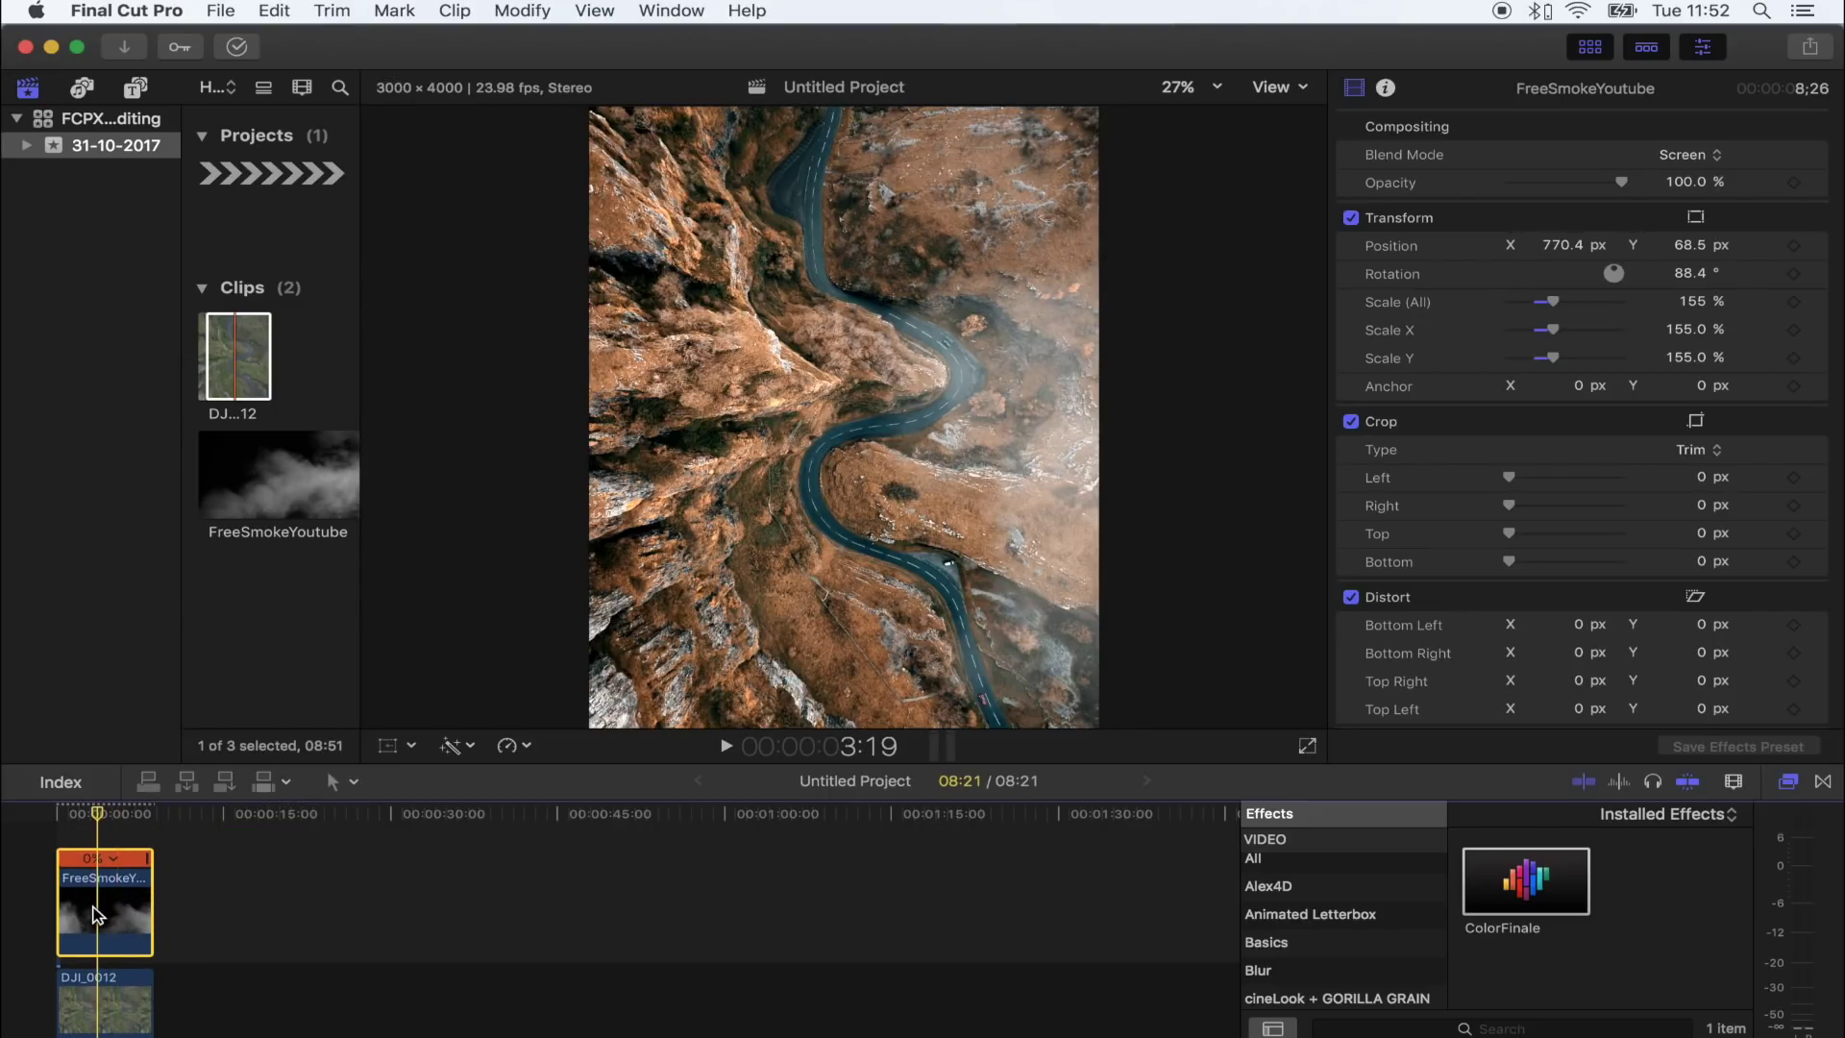
Step: Option-drag a duplicate of the smoke clip onto the layer above it
scroll(95, 913, up, 1)
drag(94, 913, 97, 889)
click(96, 888)
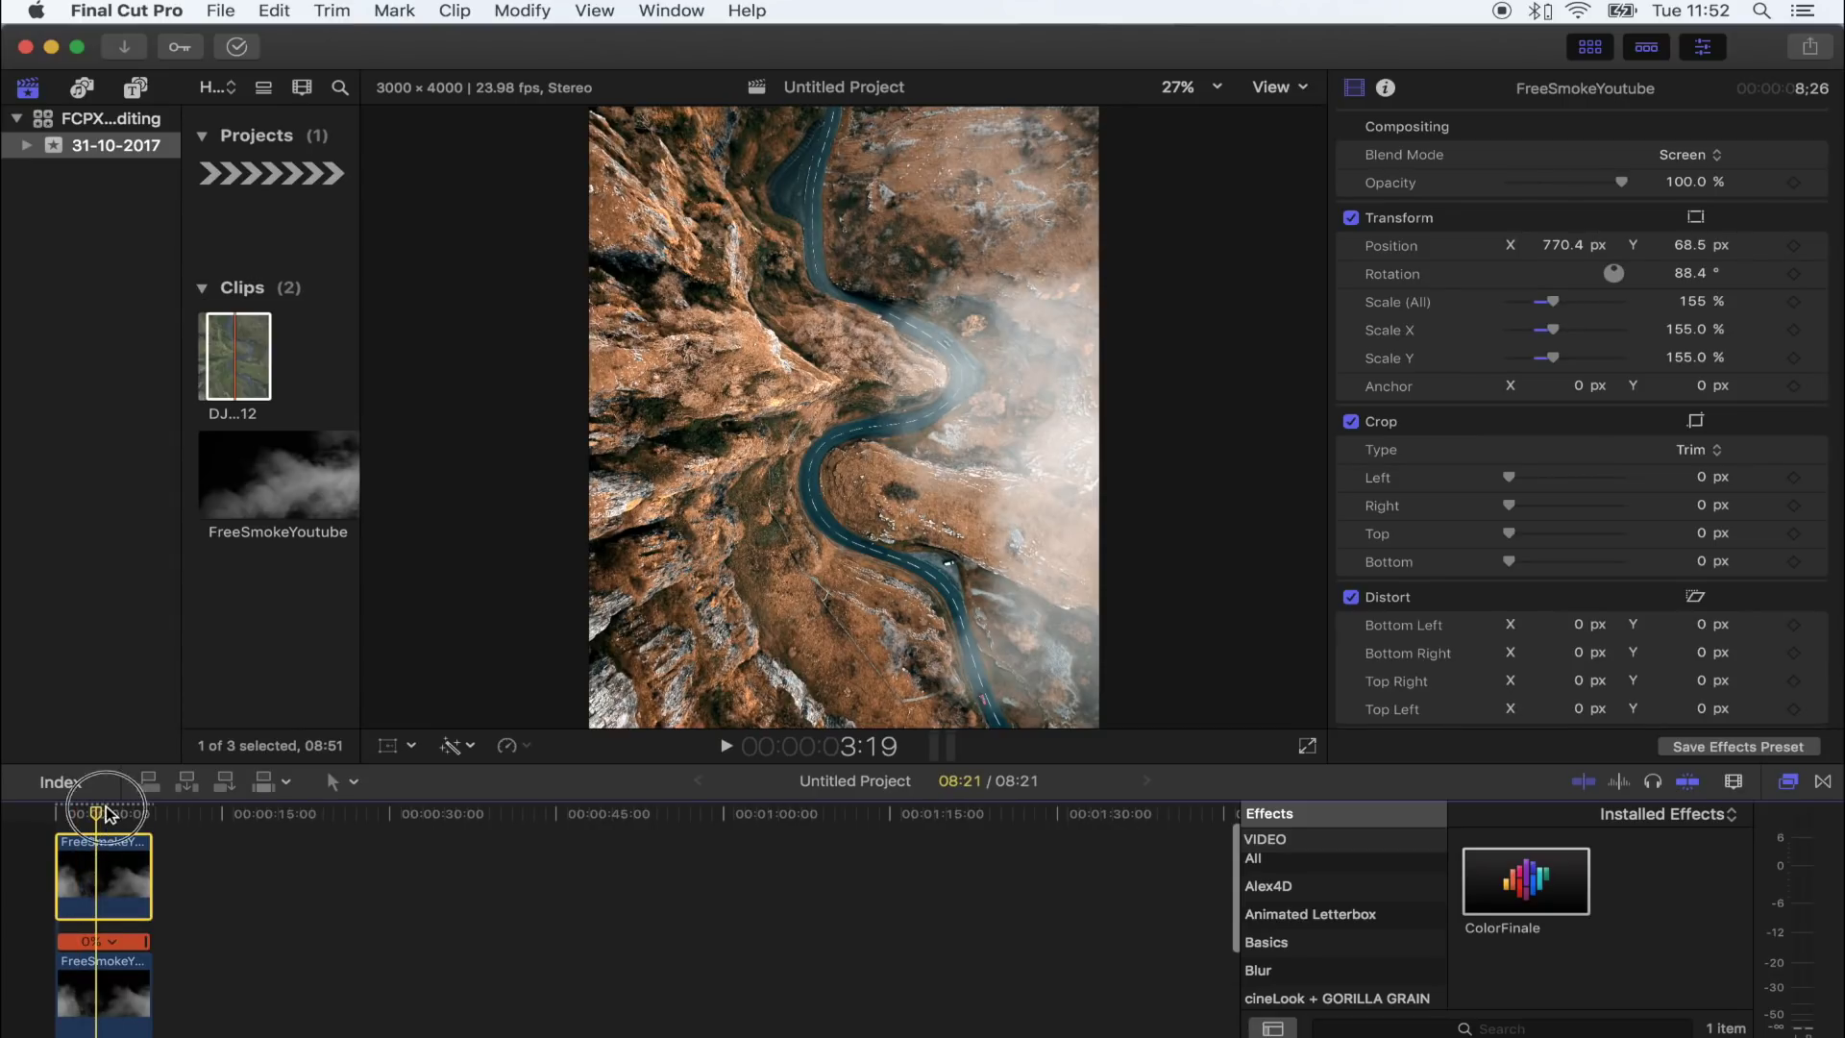
Step: Move the upper smoke layer to the left side of the road, at X −599.9 px
click(103, 813)
click(387, 745)
drag(965, 546, 700, 545)
click(103, 989)
scroll(103, 922, down, 2)
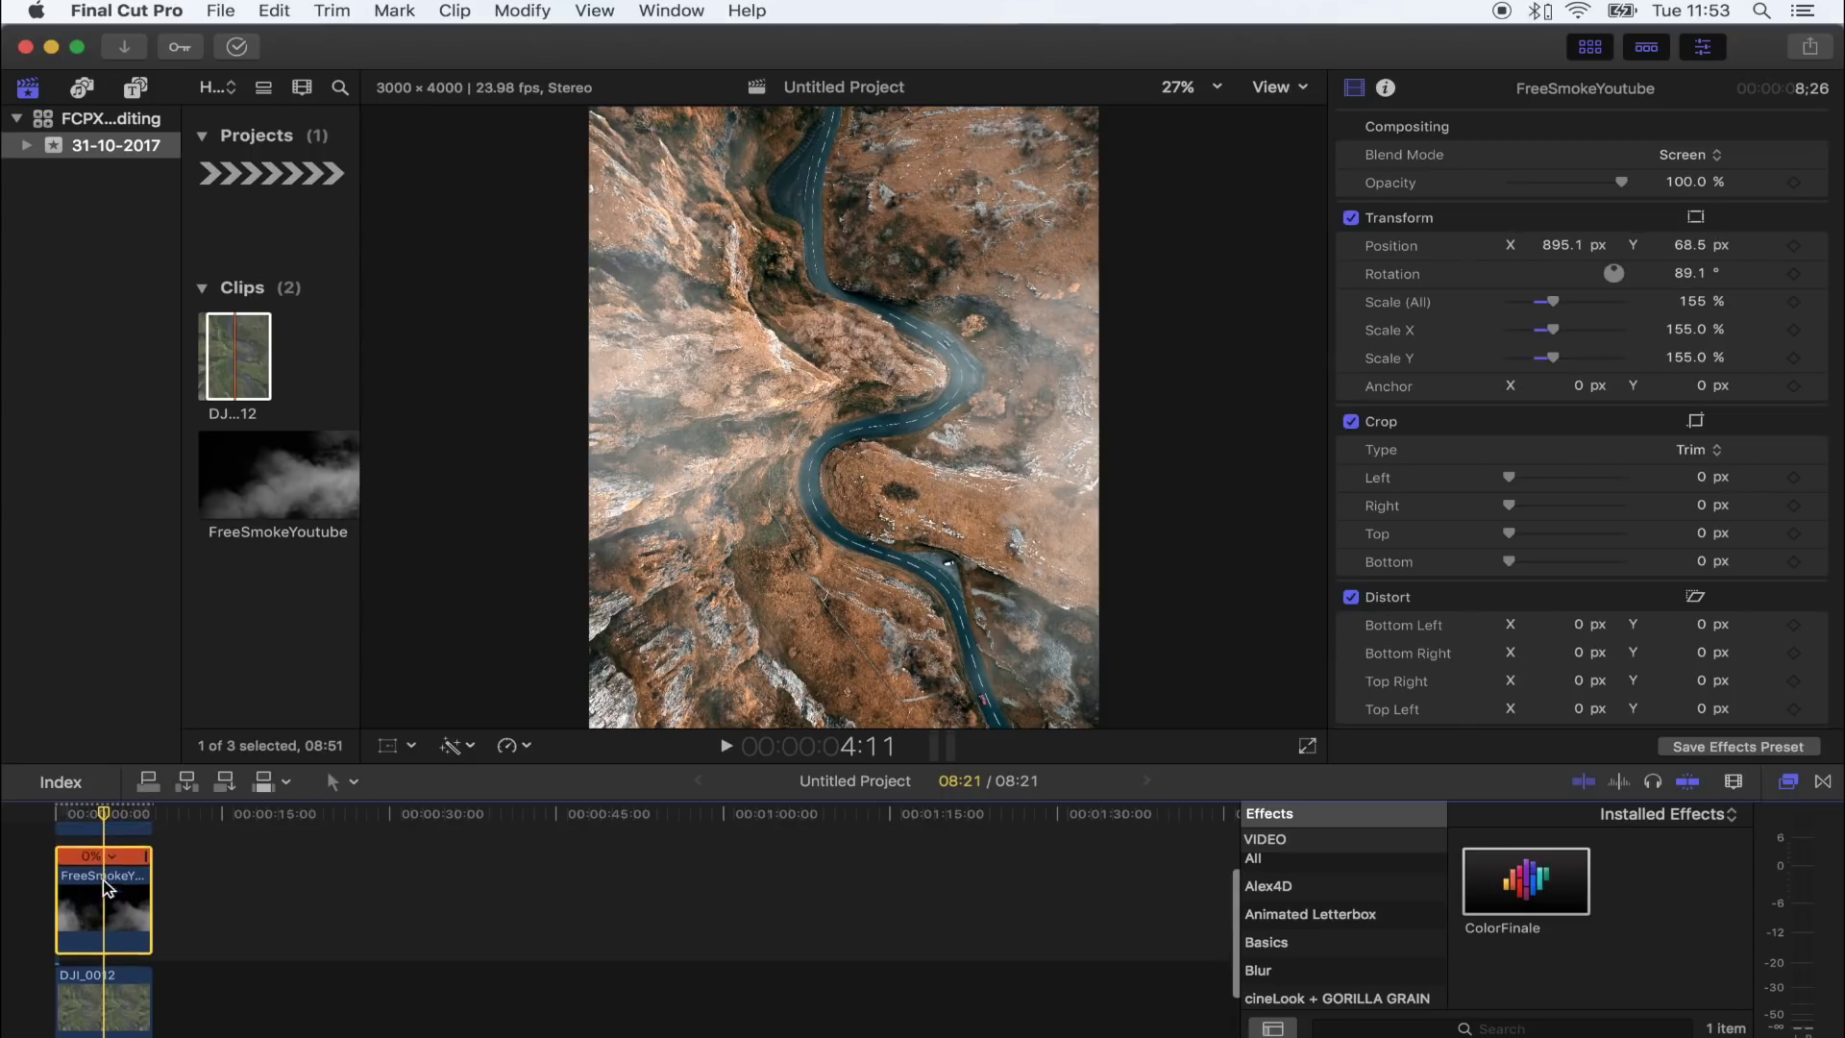
drag(102, 817, 96, 815)
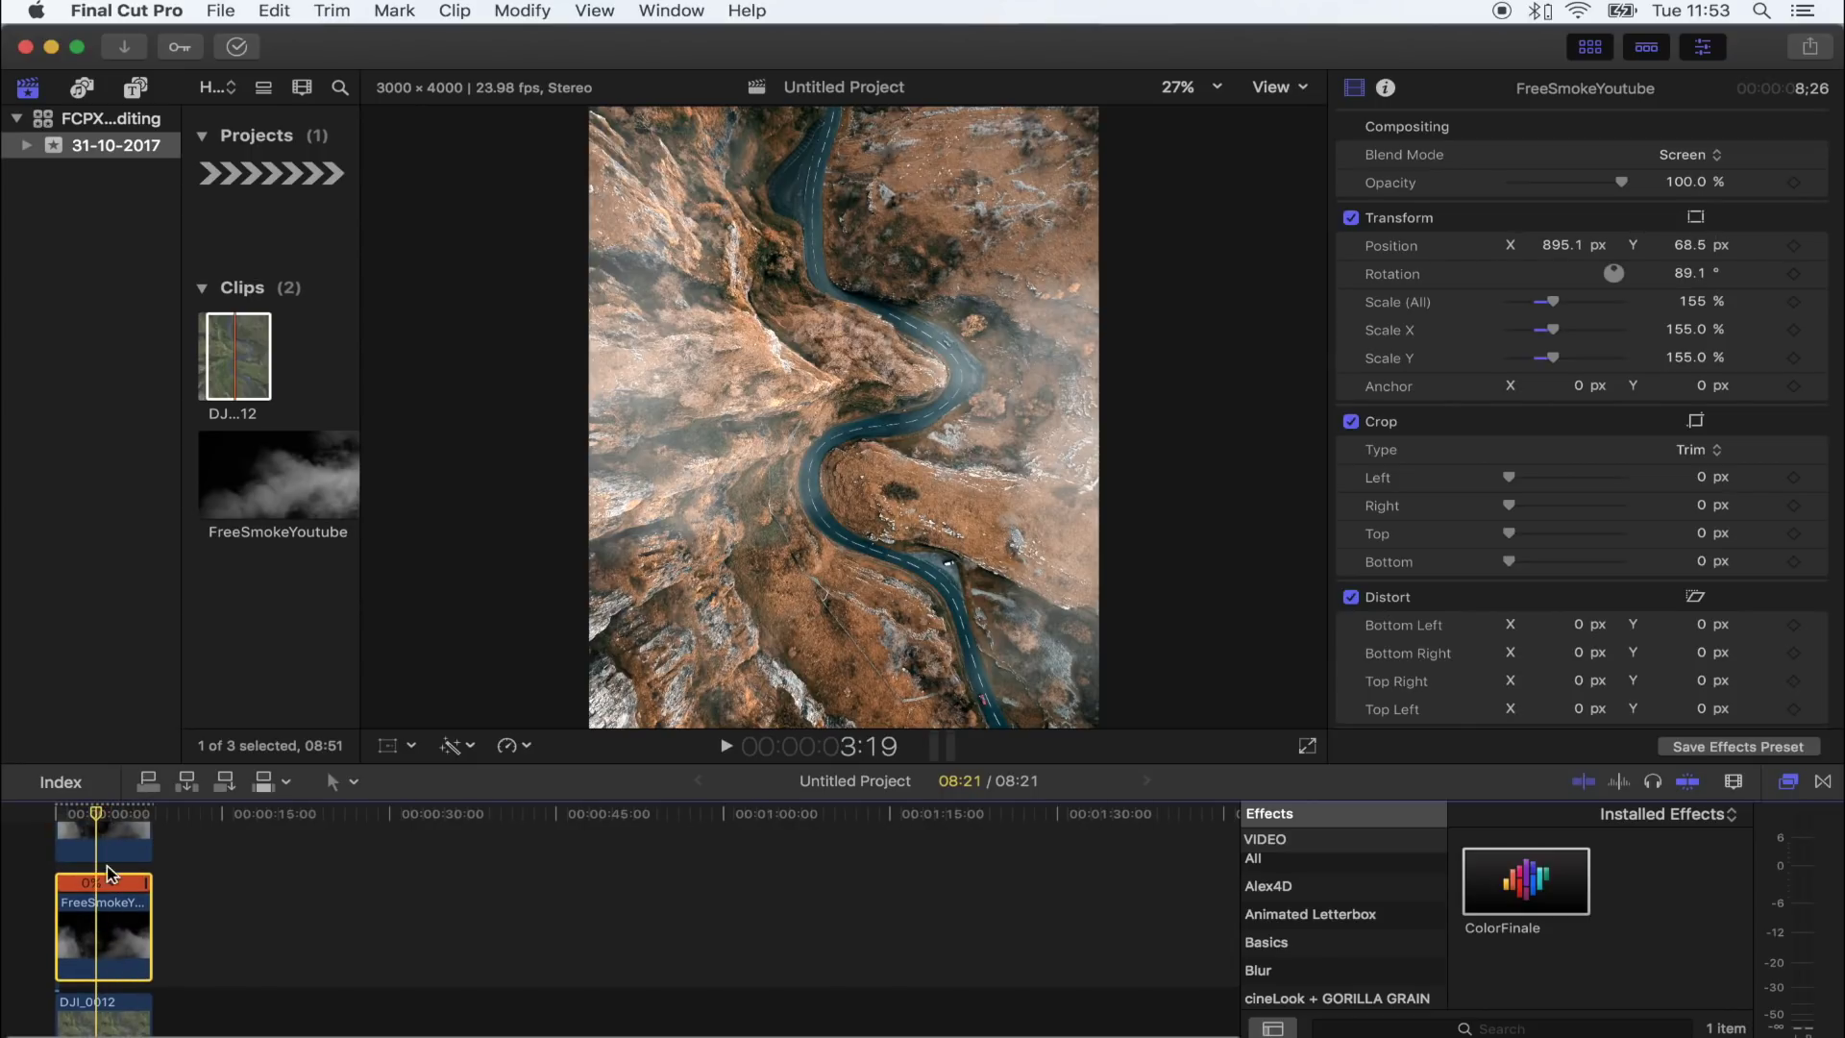
scroll(108, 889, up, 1)
scroll(107, 891, down, 1)
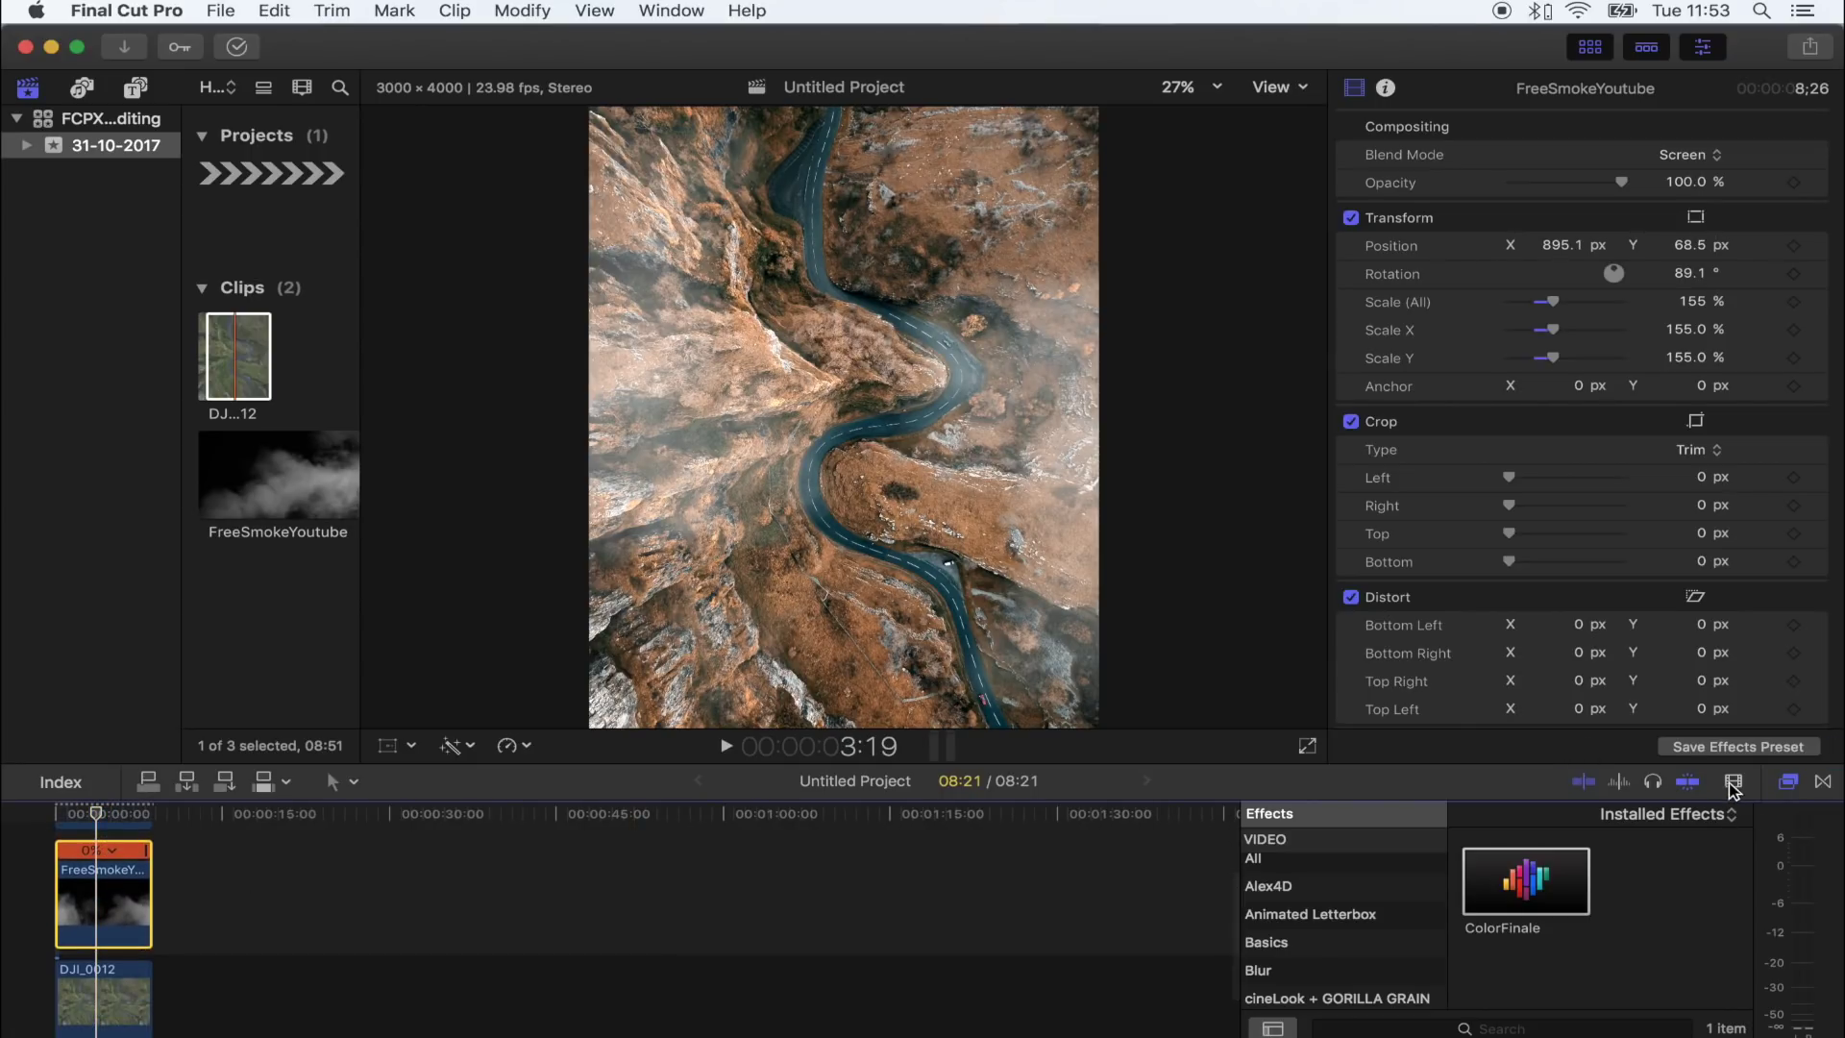
Step: Shrink the timeline clip height in the Clip Appearance options
click(1733, 781)
drag(1592, 595, 1549, 594)
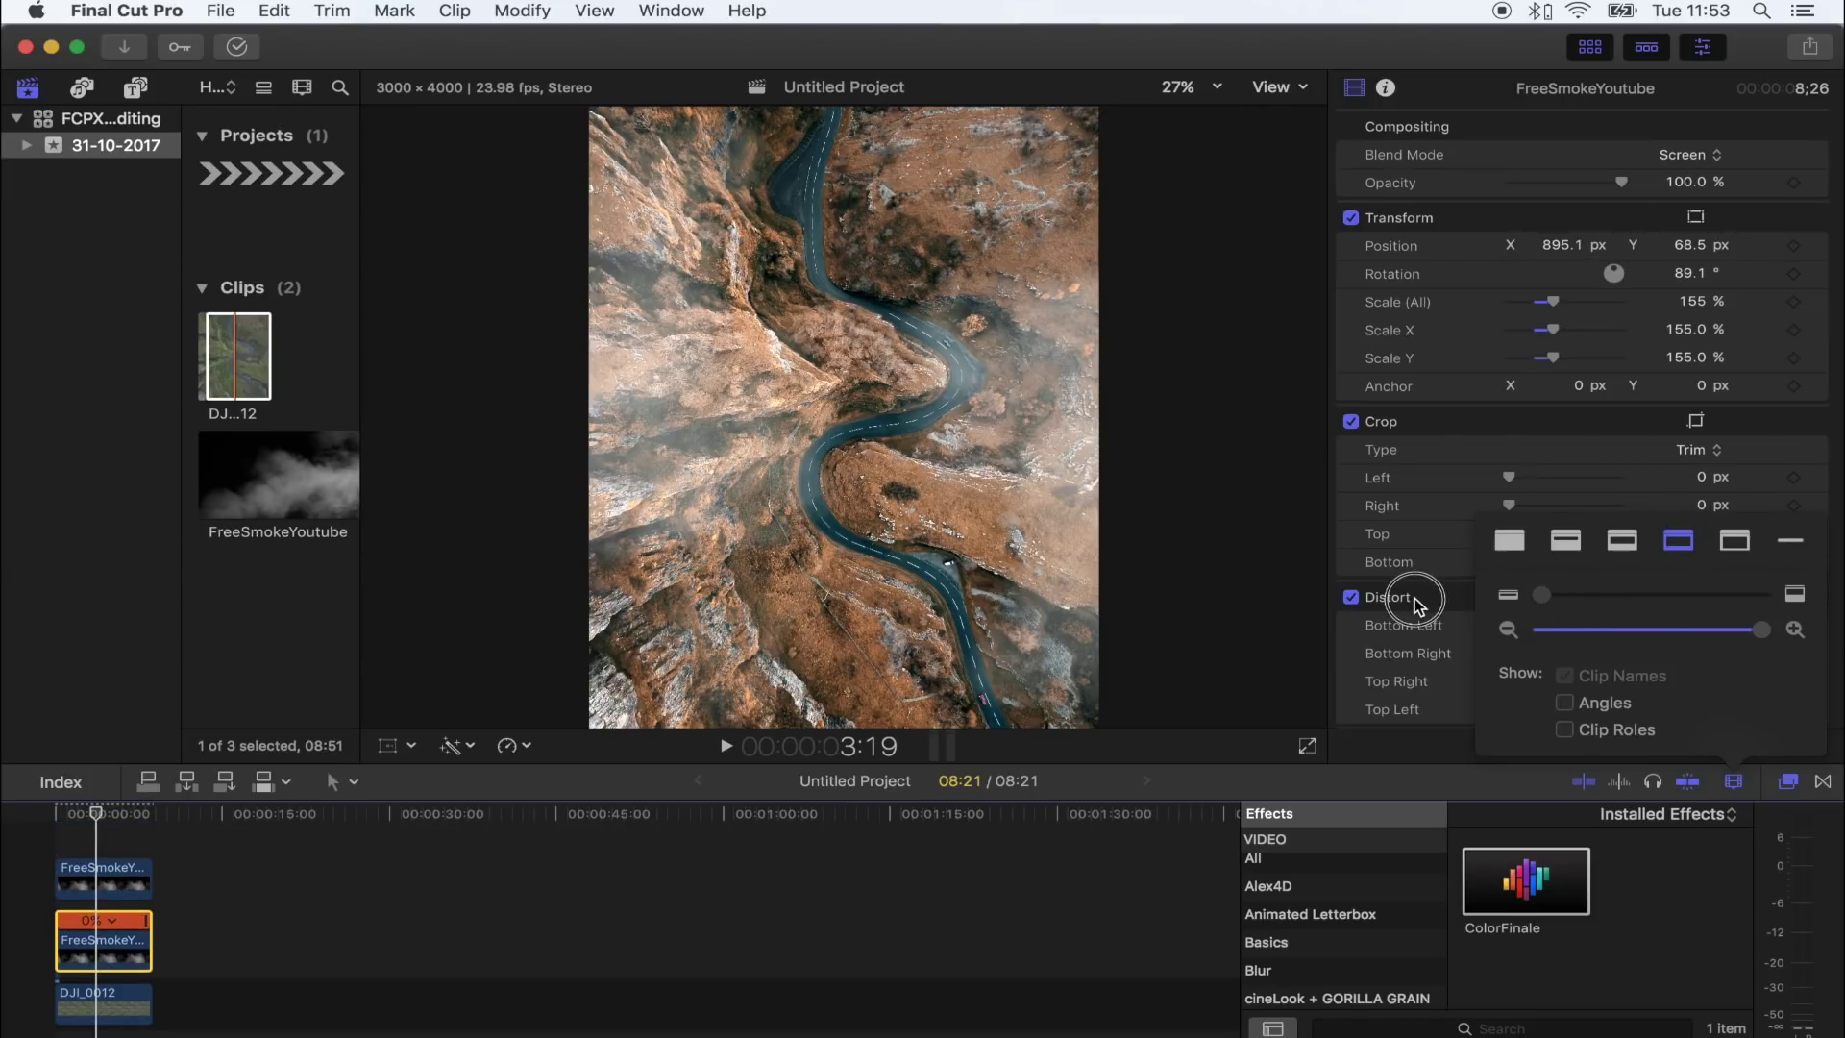
click(91, 838)
scroll(90, 844, down, 1)
click(90, 844)
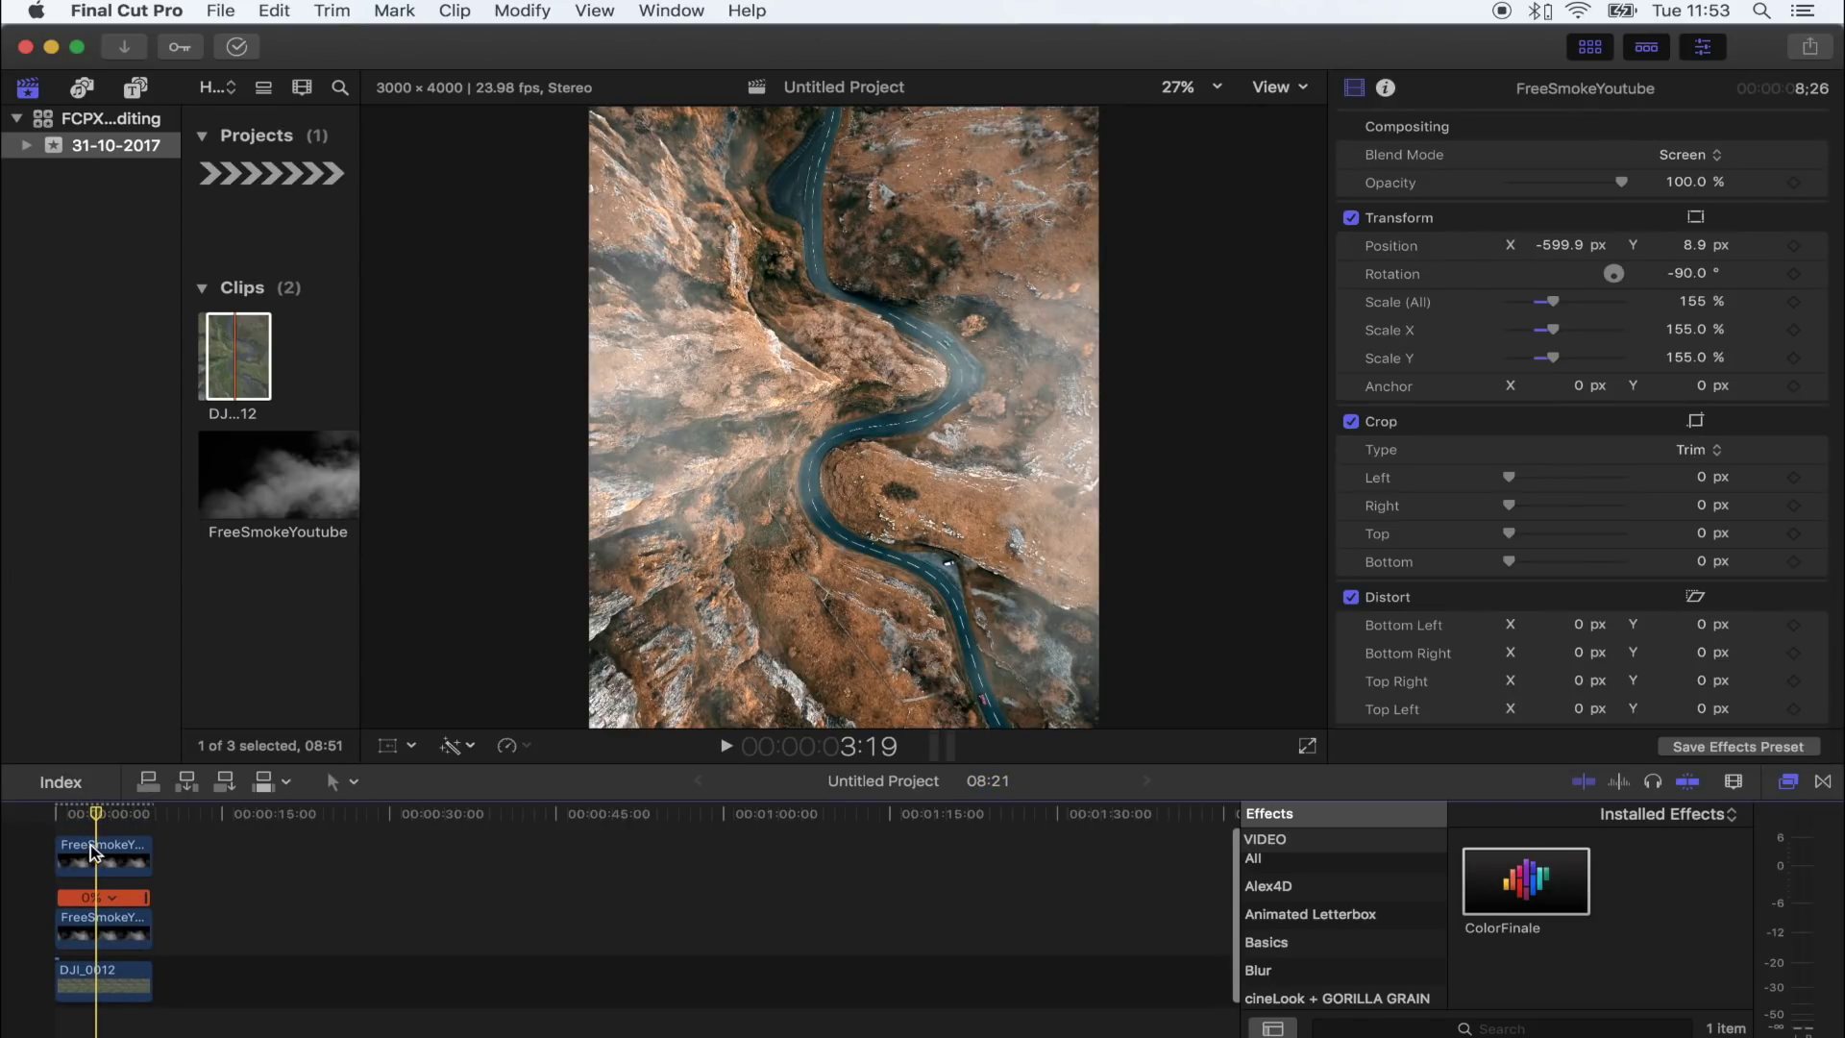
click(94, 955)
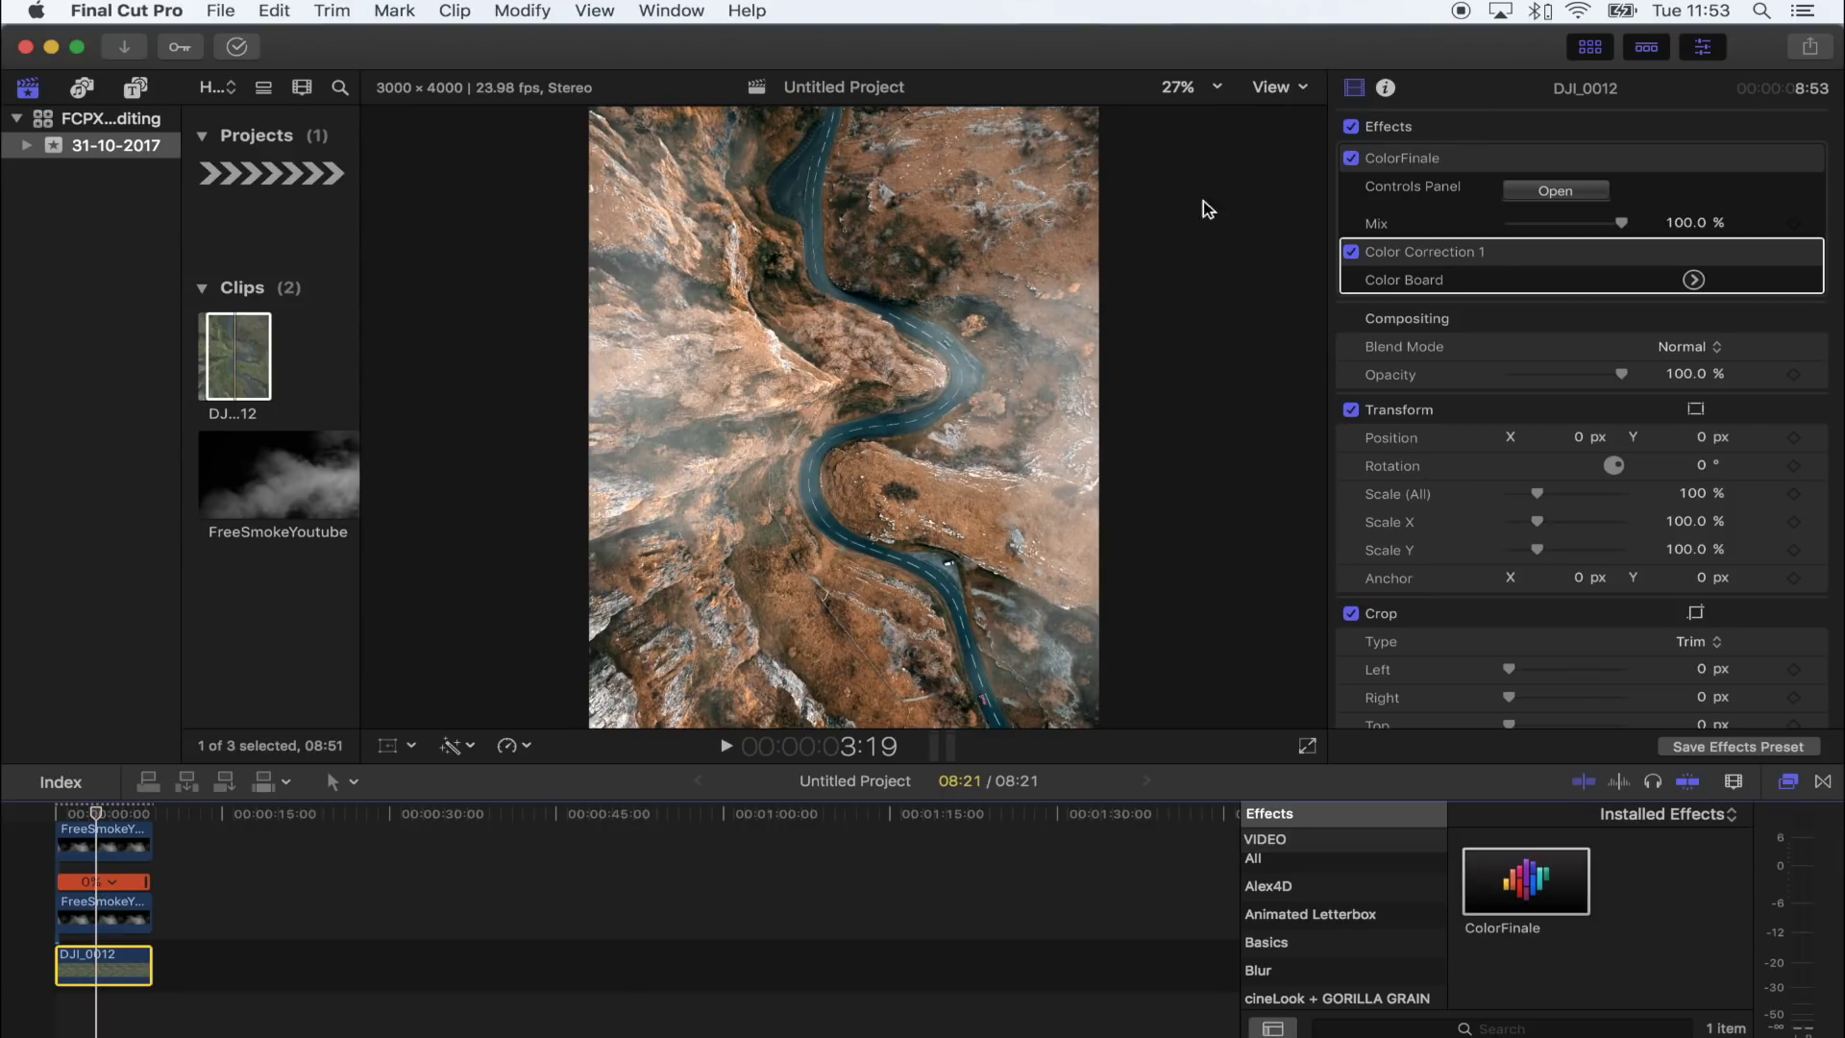
Step: Add Color Correction 2 to the photo with global exposure lowered to −23%
click(1693, 281)
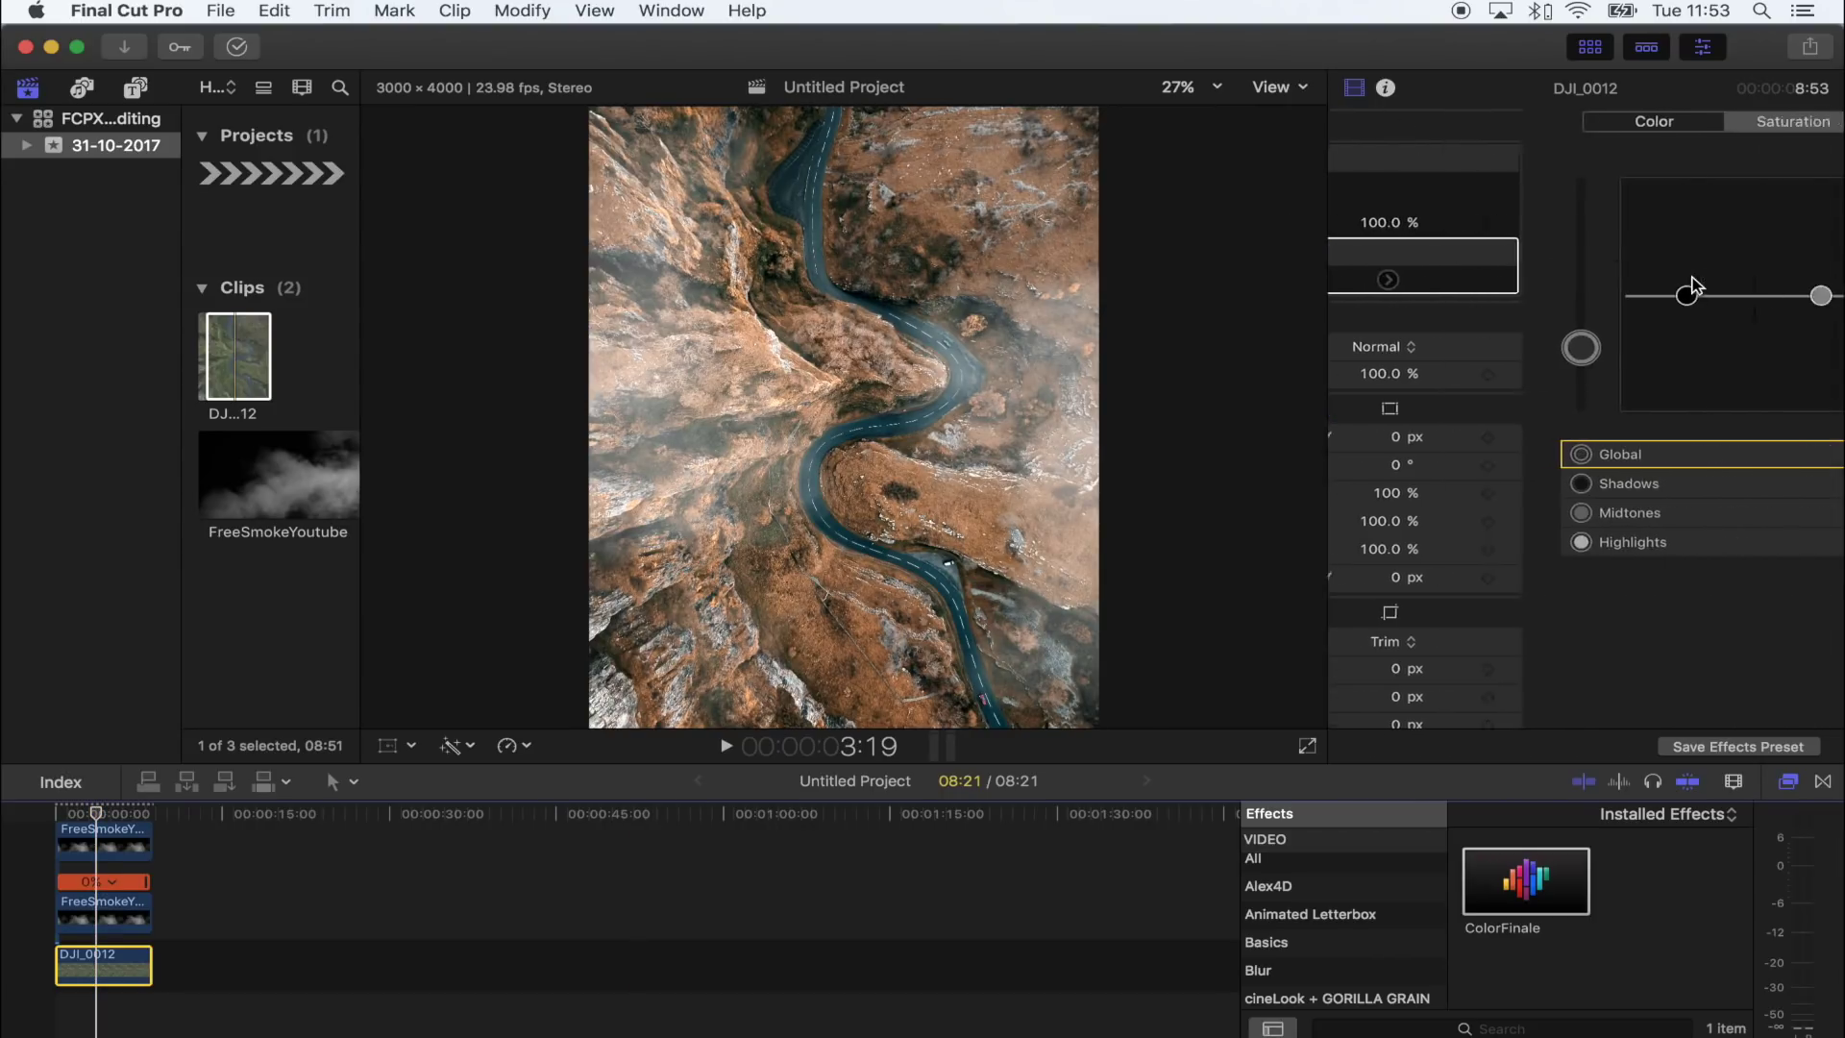
click(1744, 89)
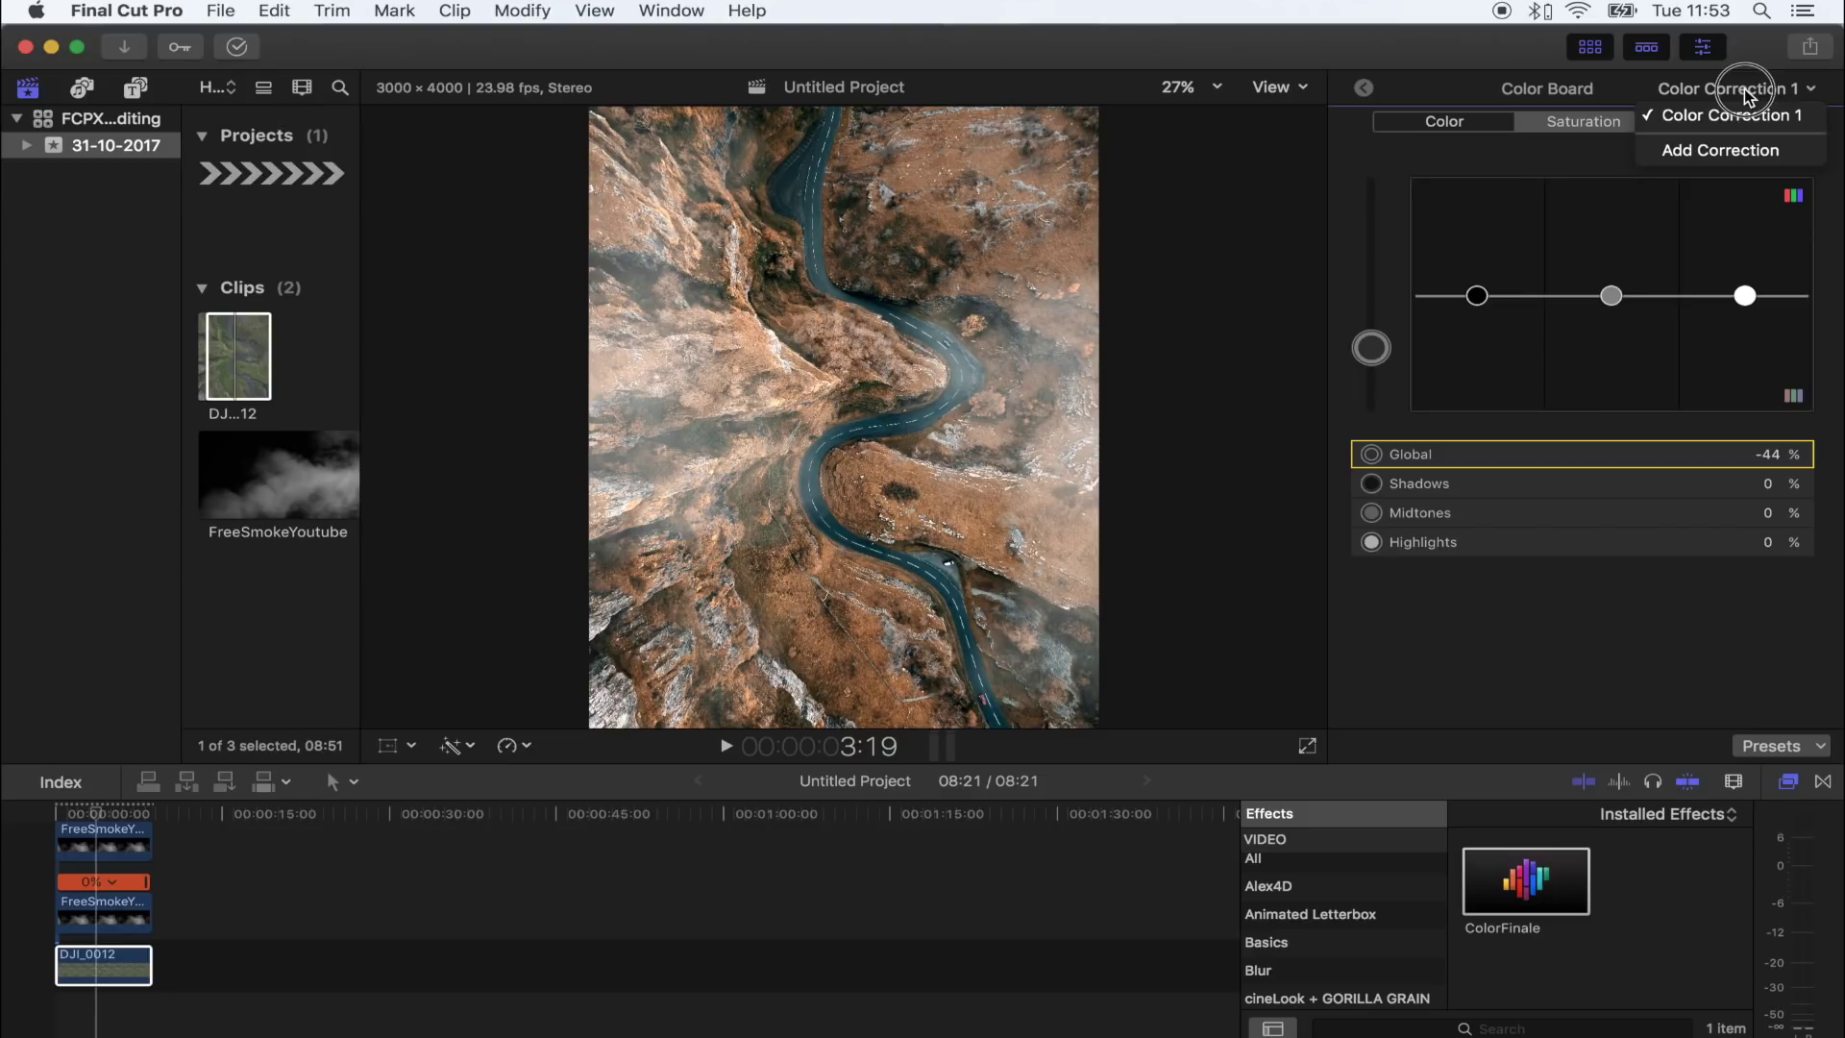
click(1720, 152)
click(1688, 126)
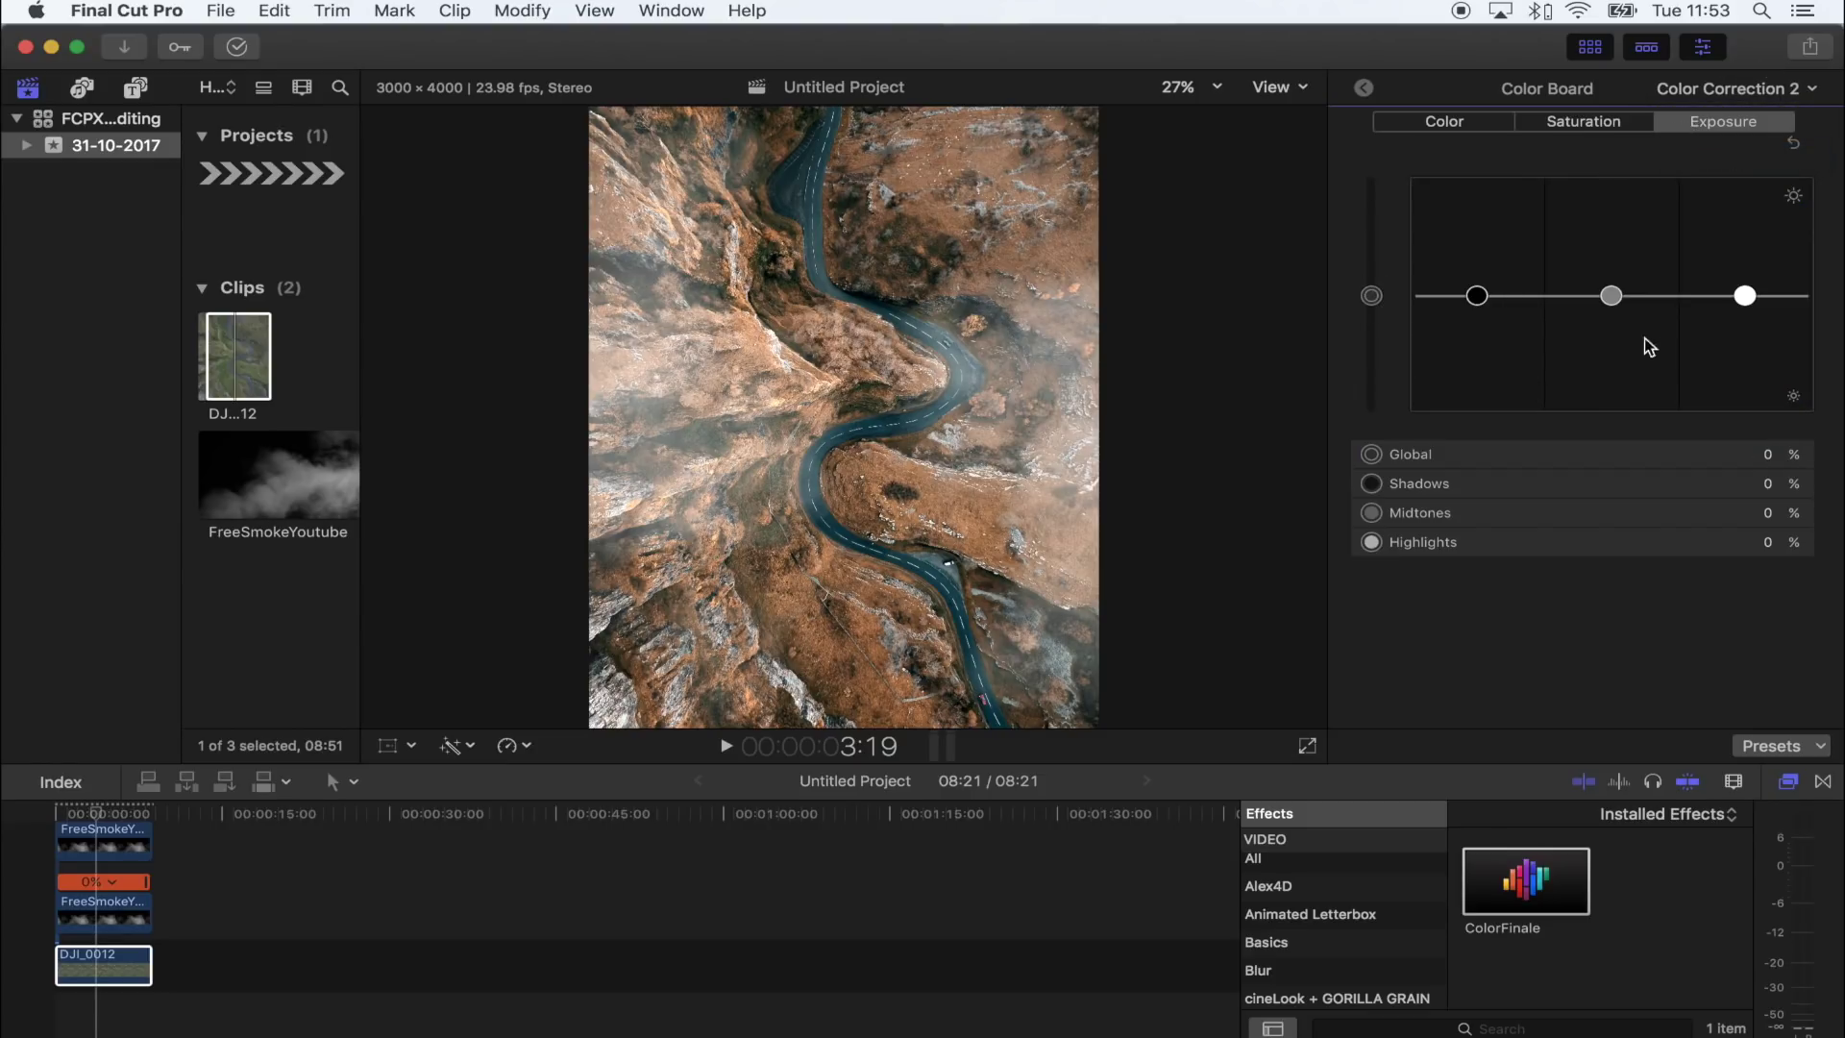
mouse_move(1371, 295)
mouse_down()
mouse_move(1362, 350)
mouse_move(1369, 322)
mouse_up()
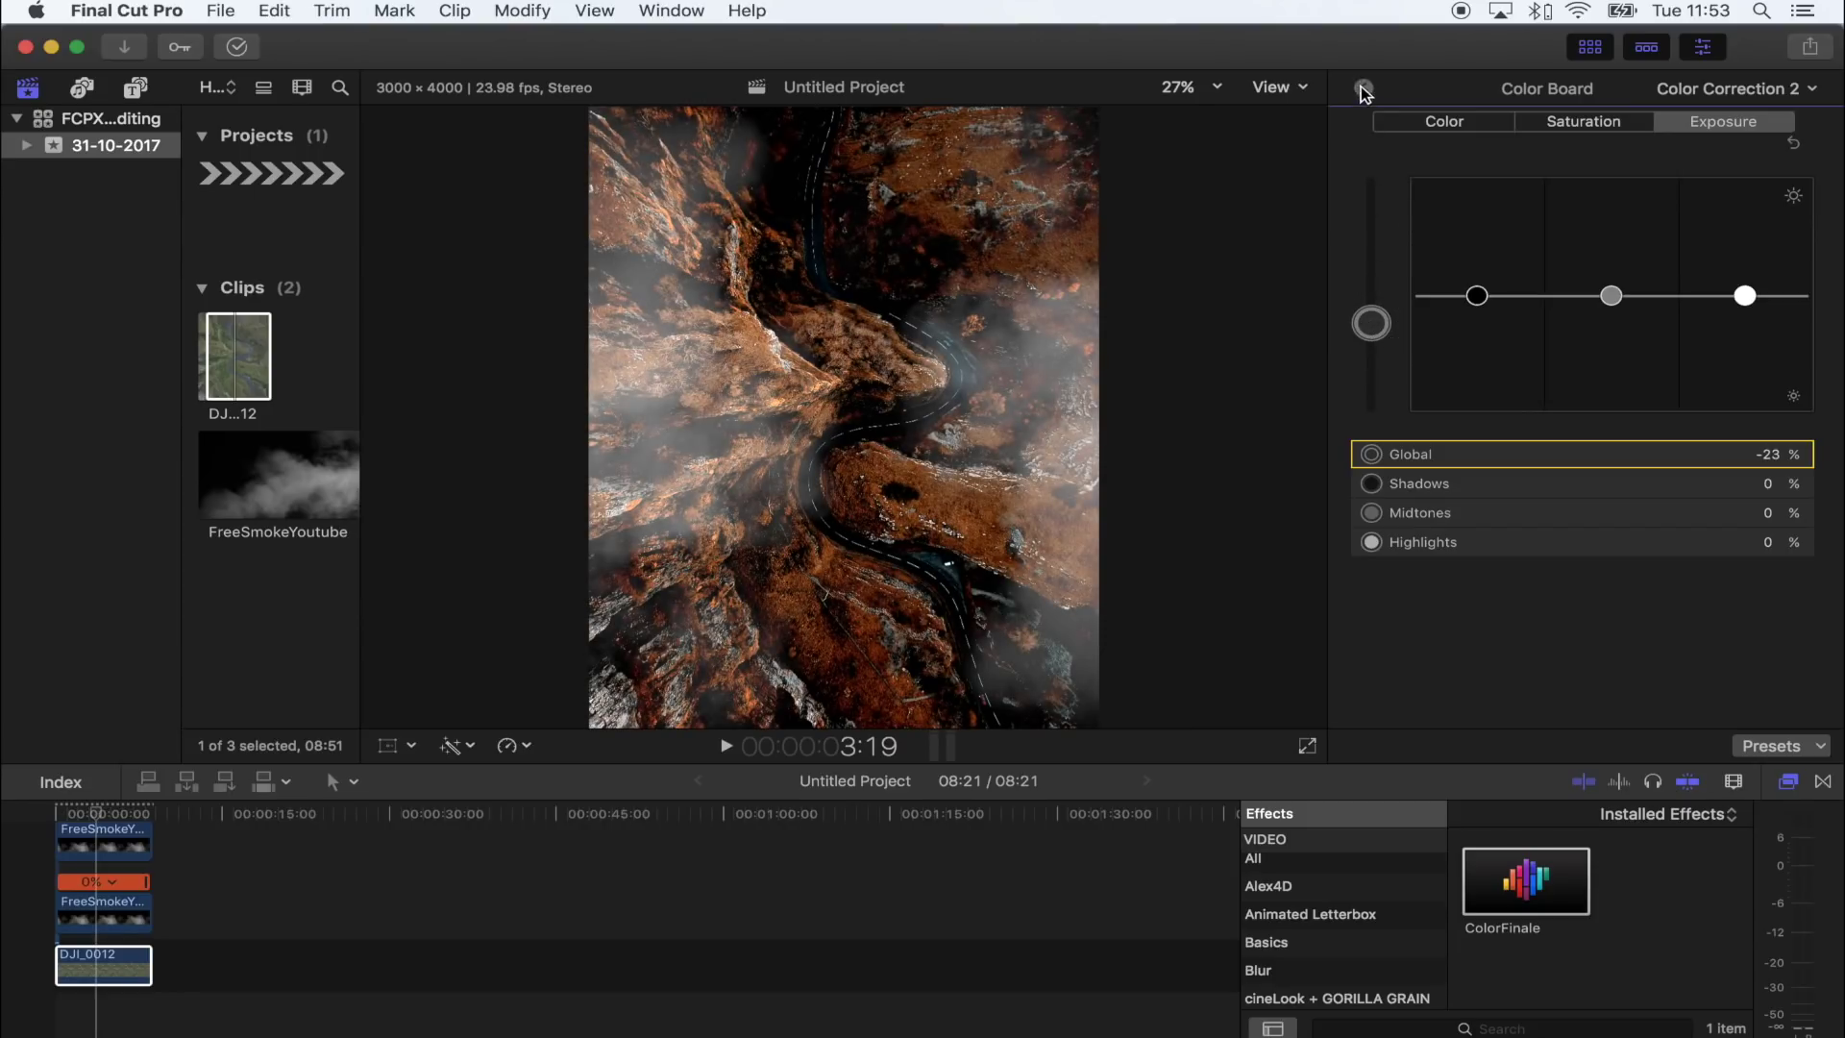
Step: Limit Color Correction 2 to an inverted, enlarged shape mask ellipse so only the edges darken
click(1364, 89)
click(1696, 308)
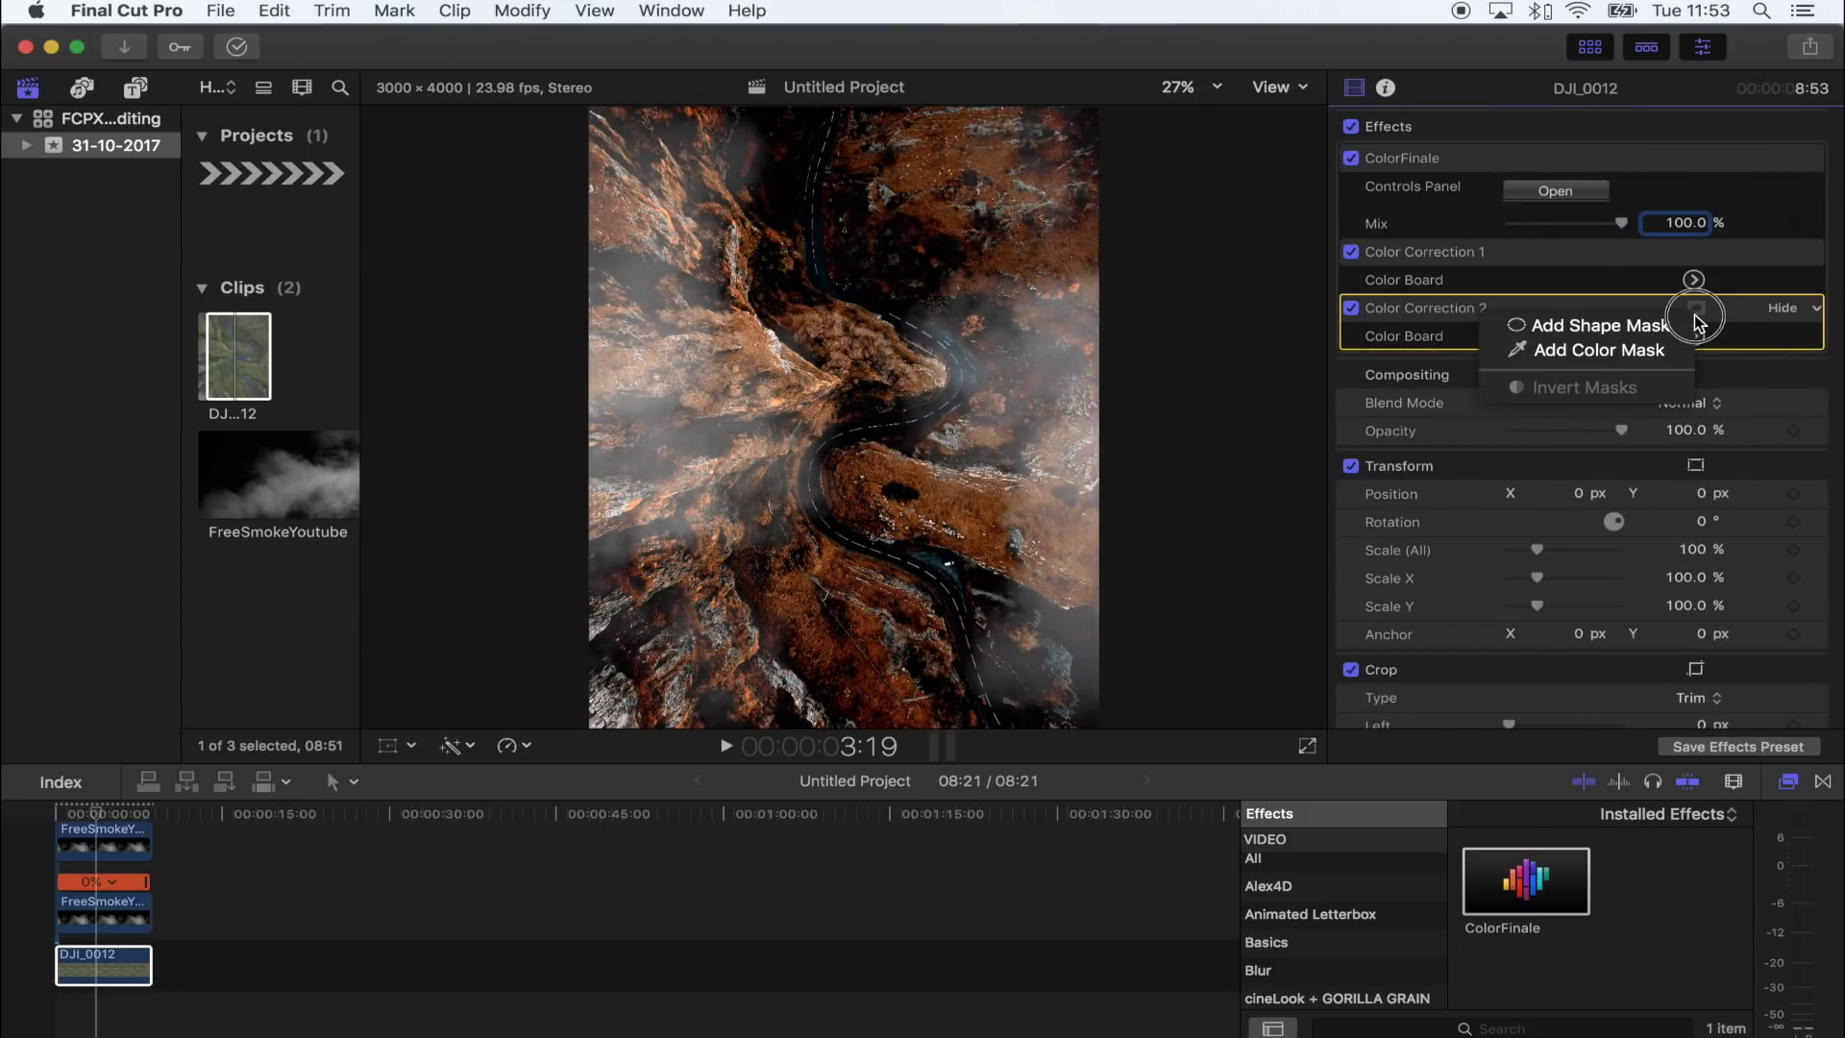
click(1643, 326)
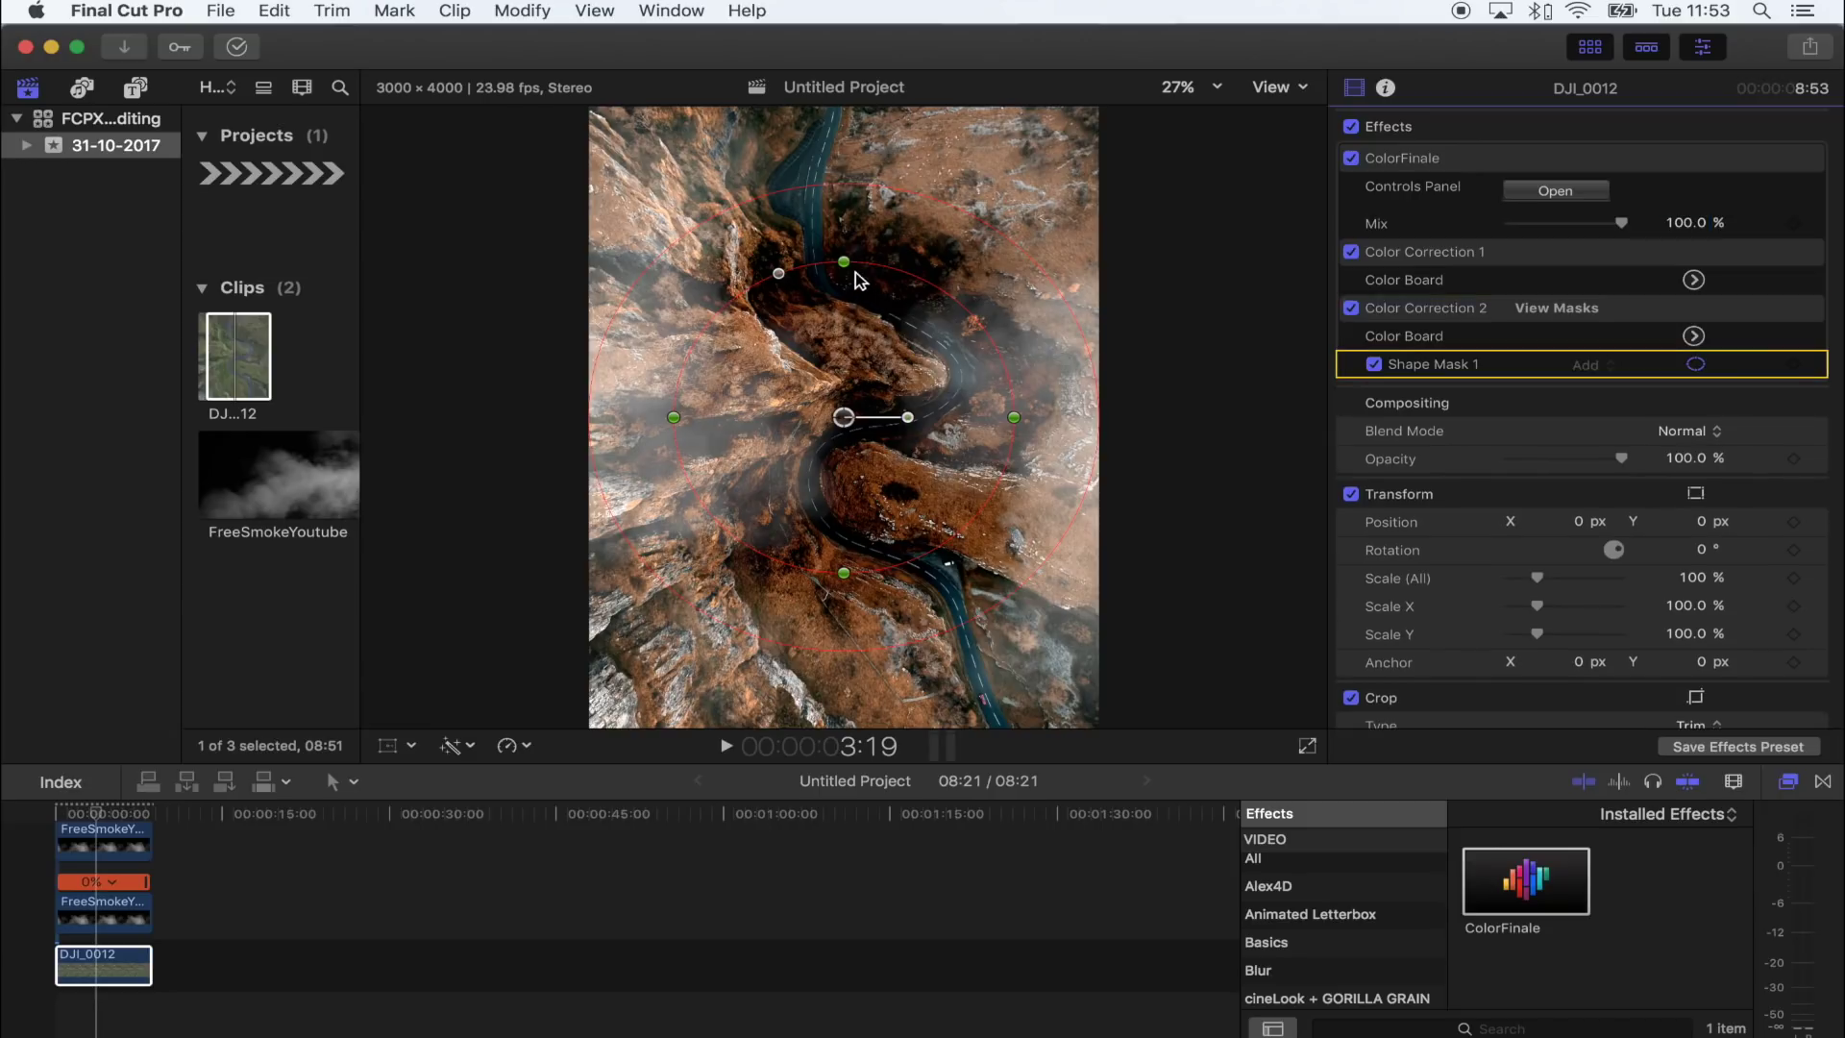
drag(846, 249, 844, 173)
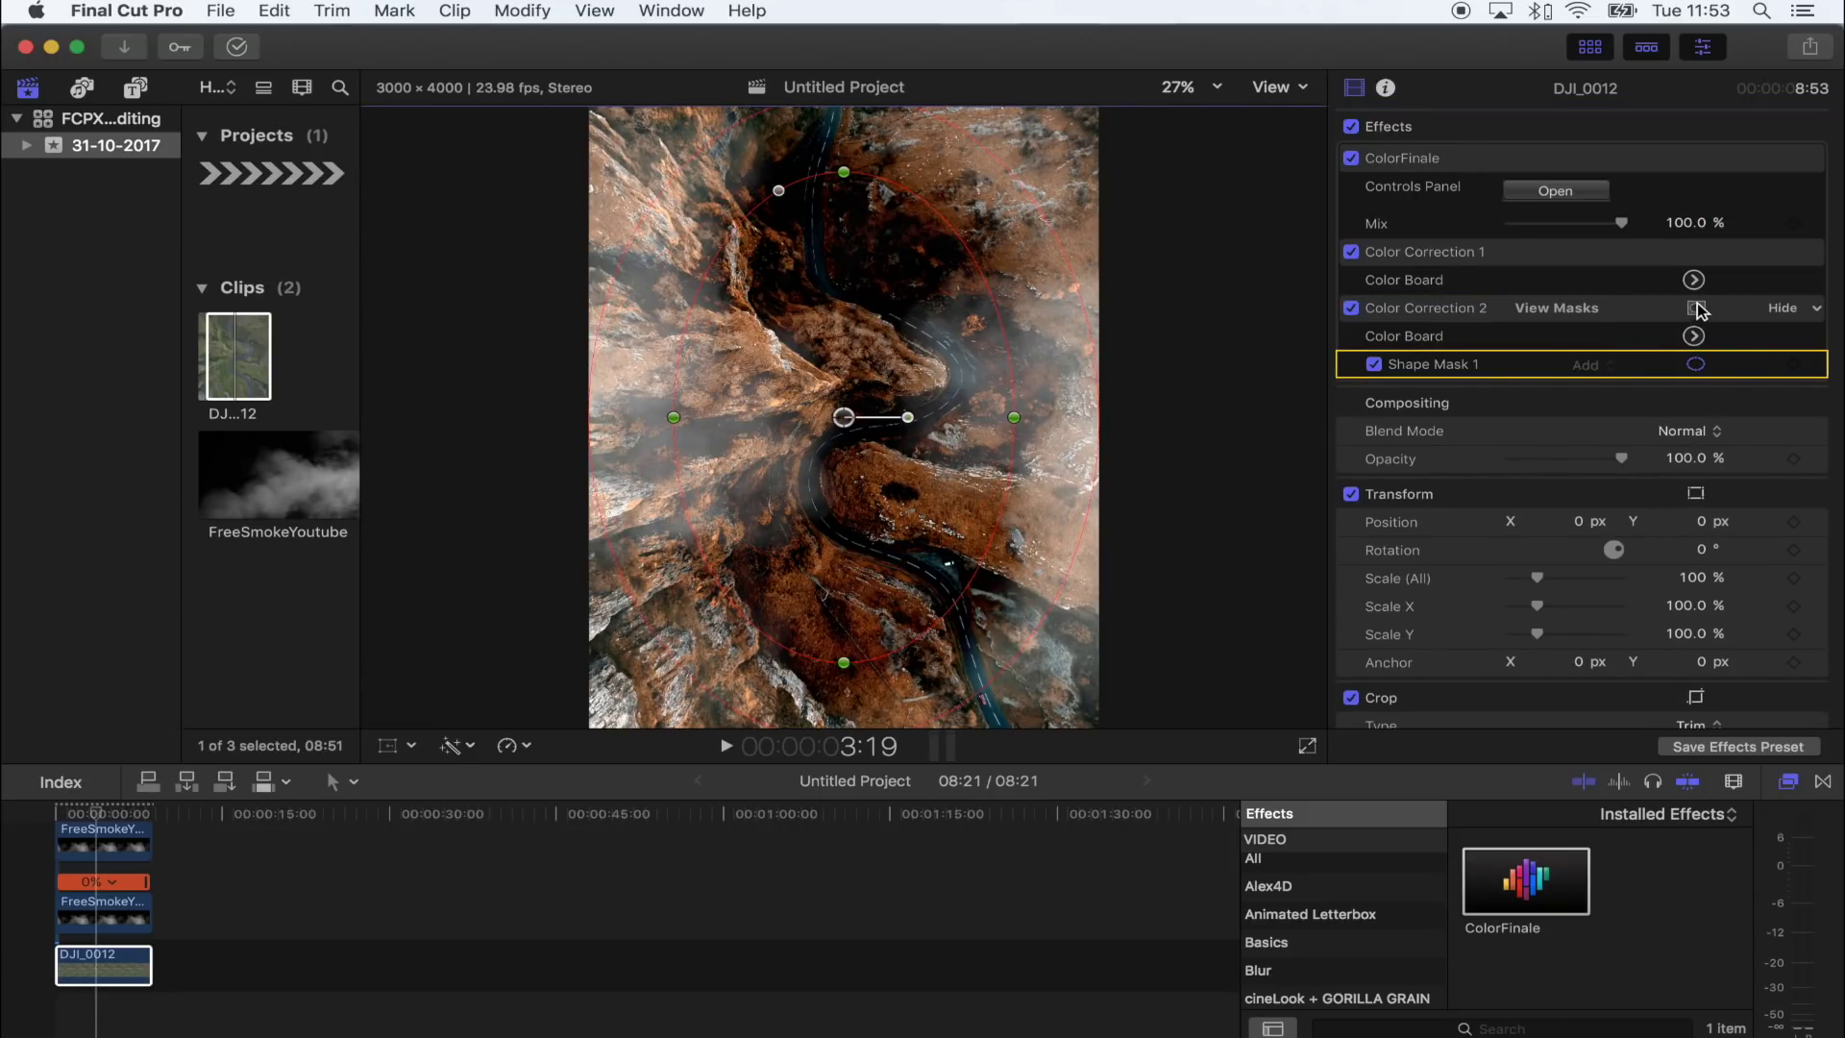
click(1696, 308)
click(1585, 377)
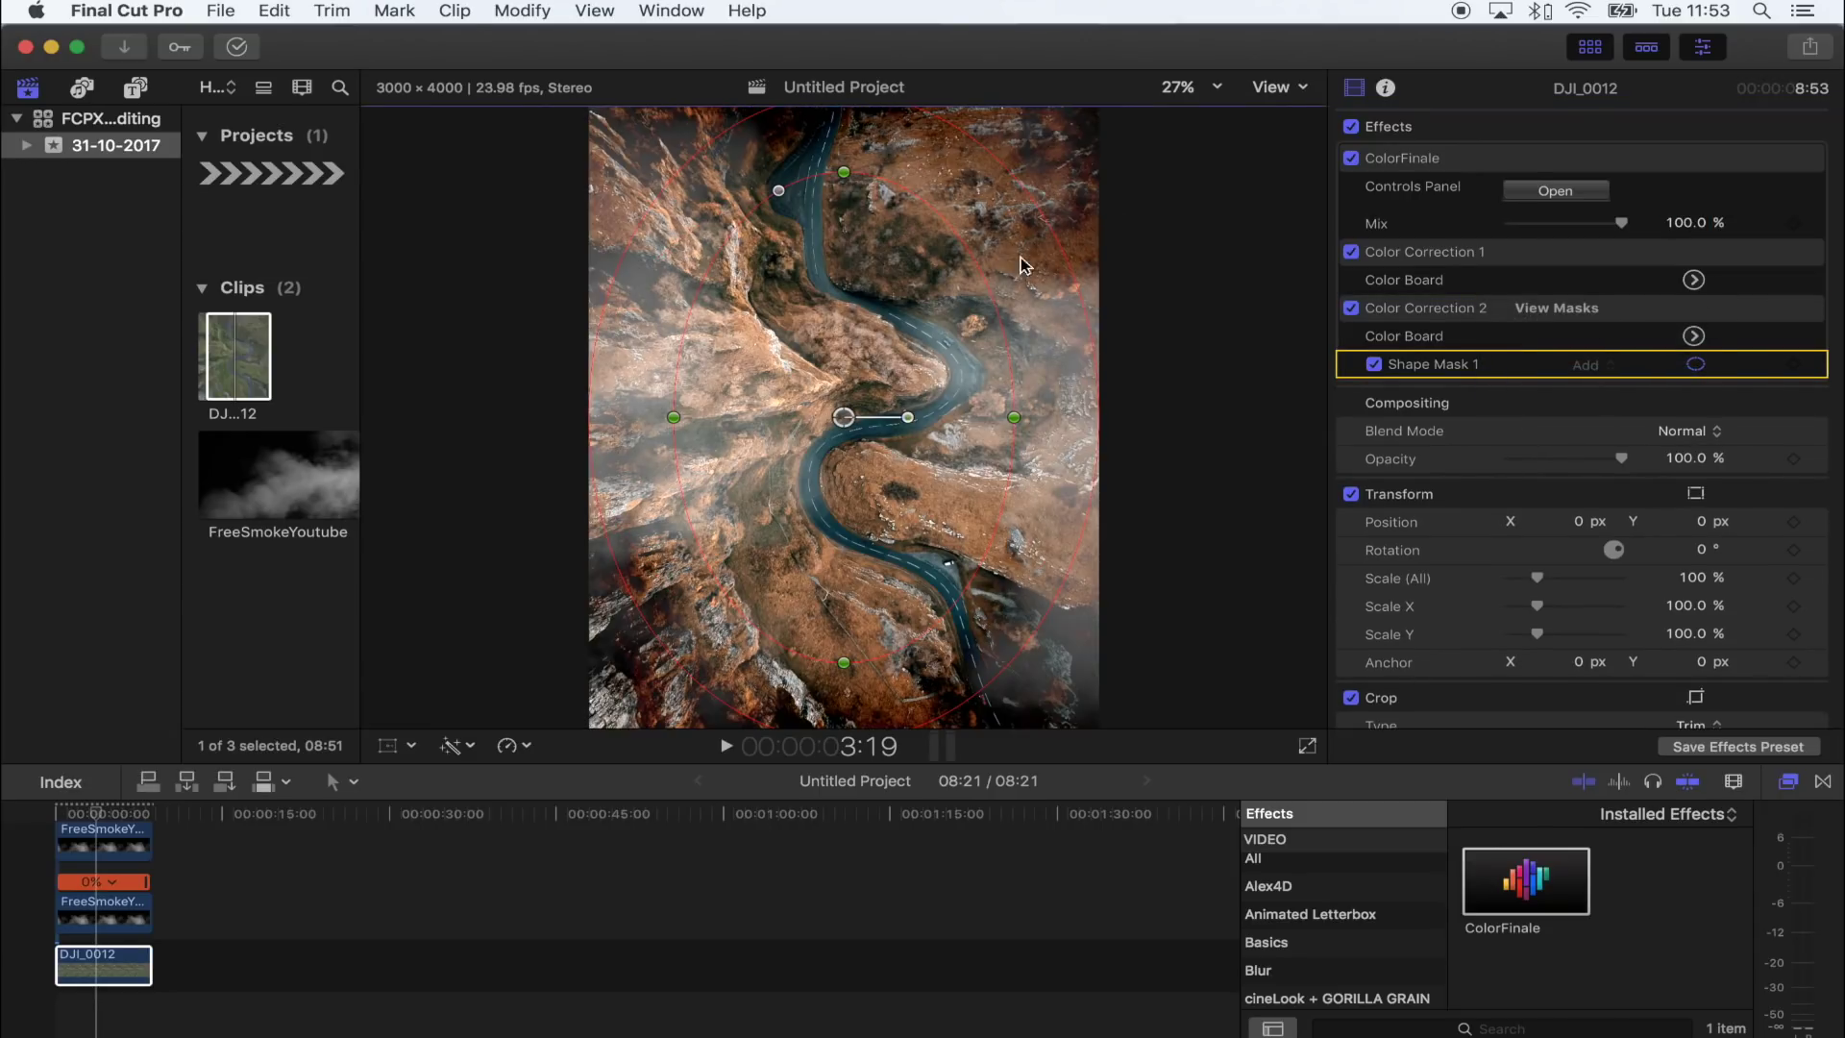
drag(844, 173, 827, 88)
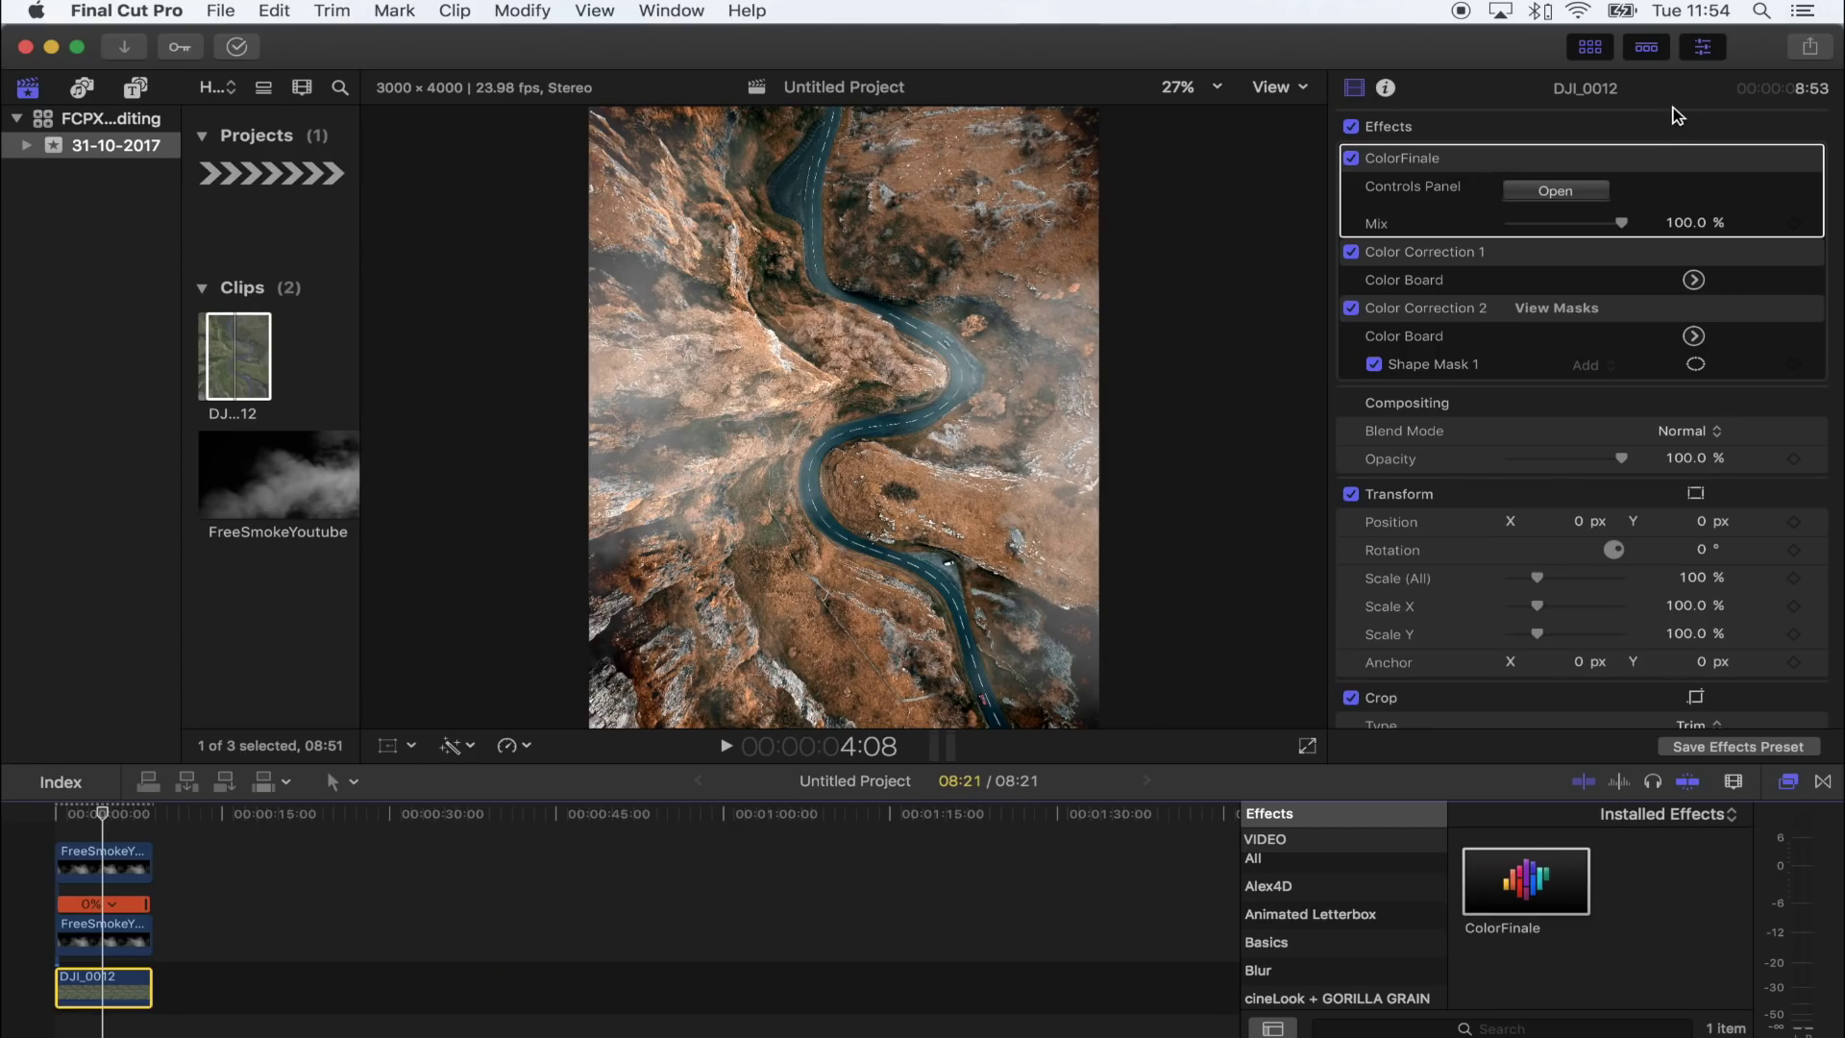
Step: Save the current frame as a JPEG image named 'Photo Test' on the Desktop
click(1810, 50)
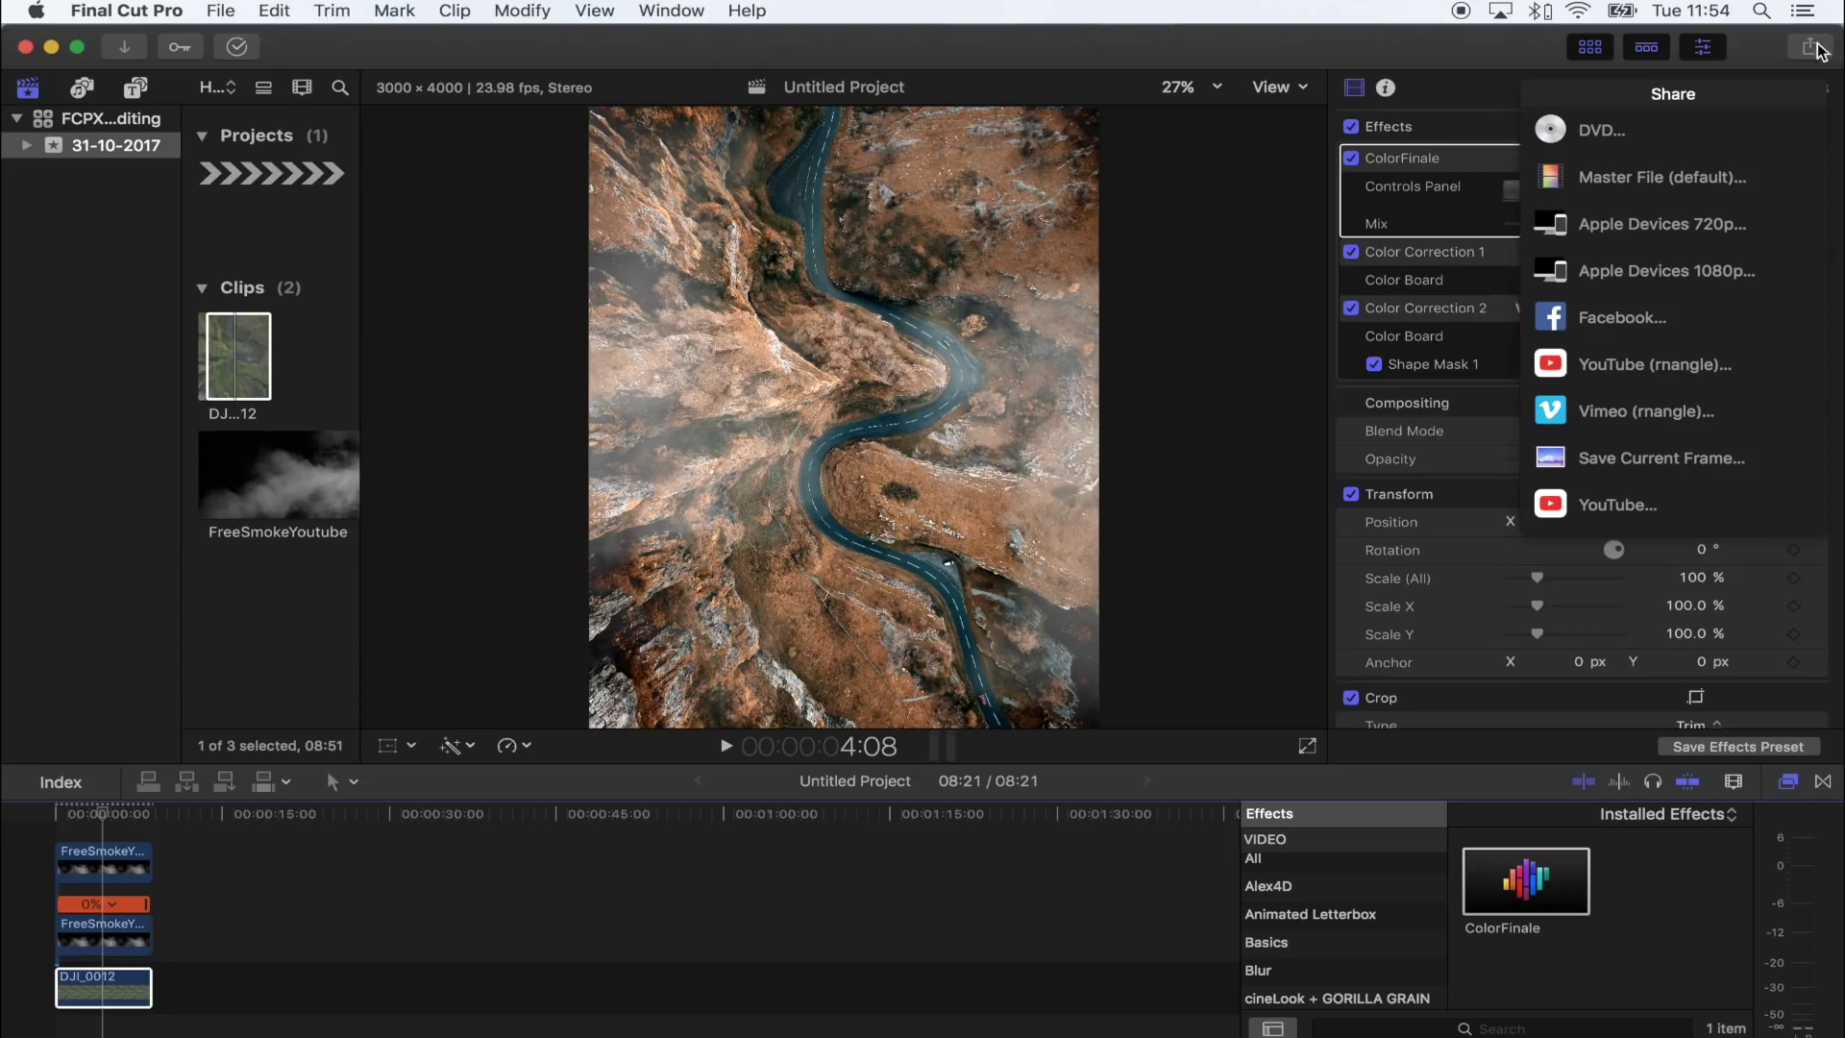
click(1638, 460)
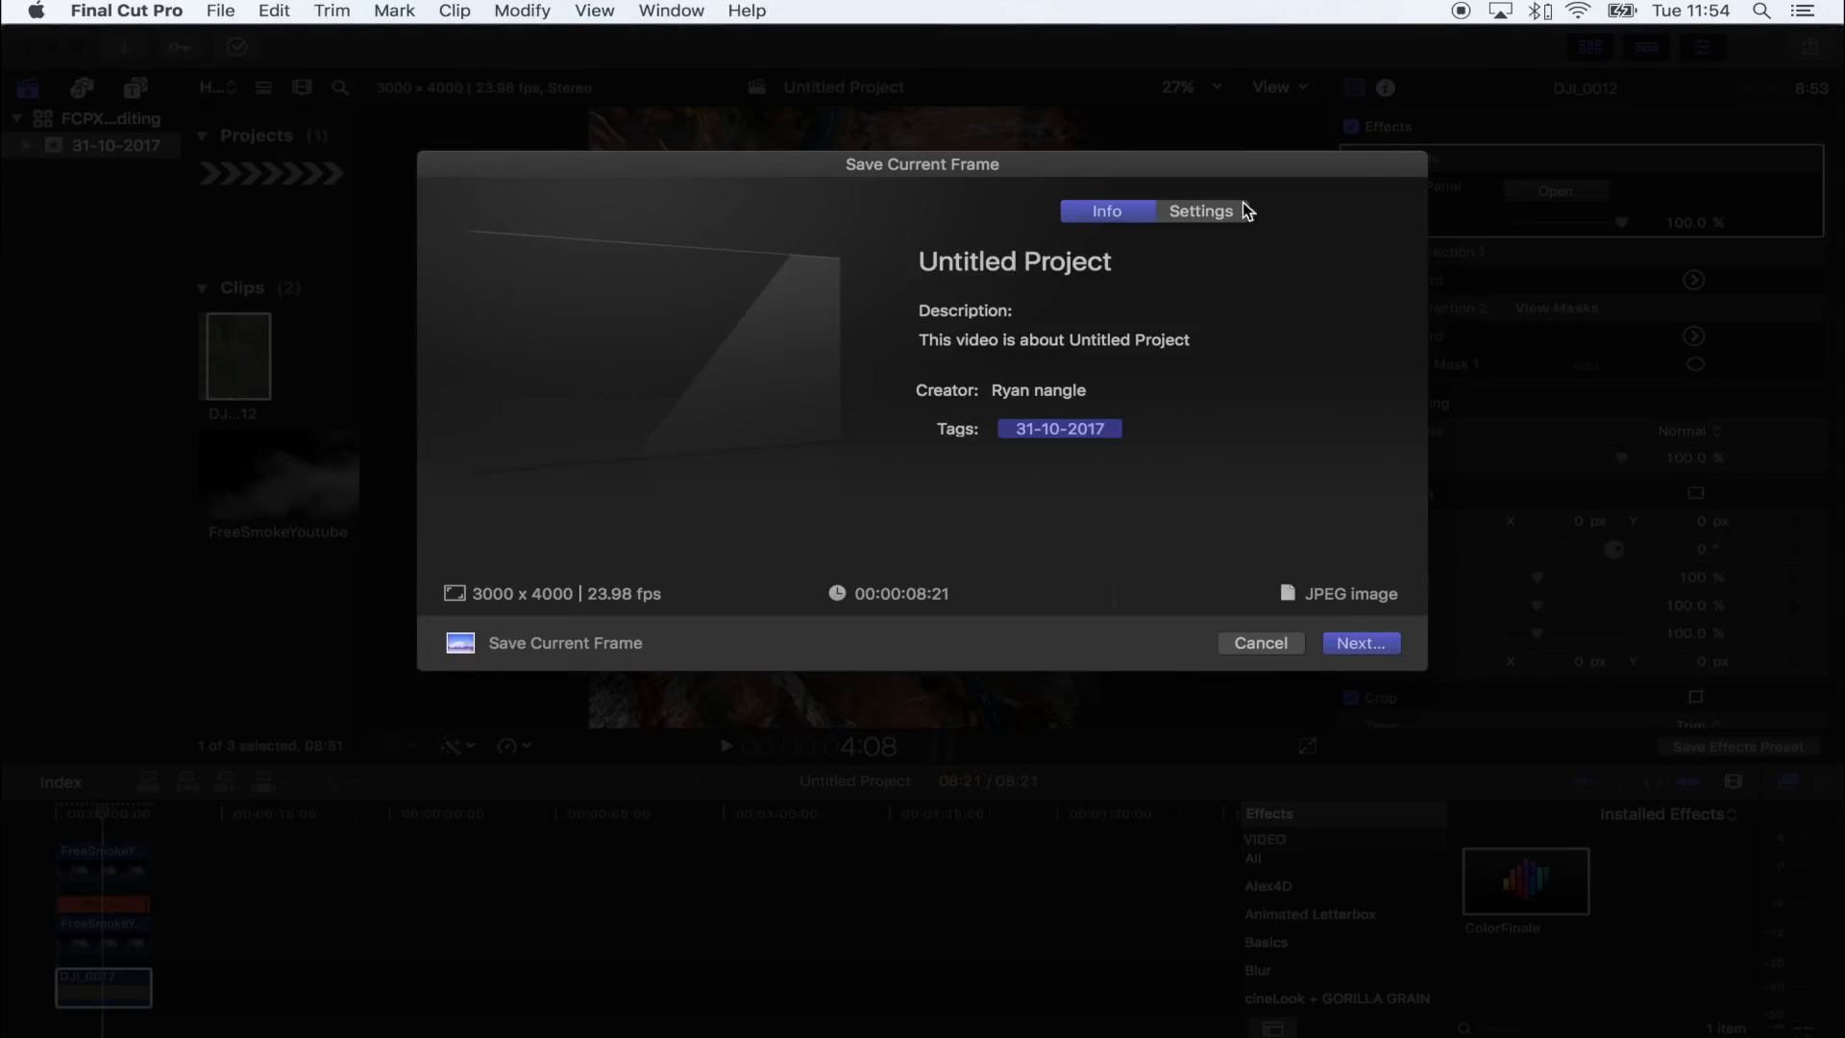
click(1241, 208)
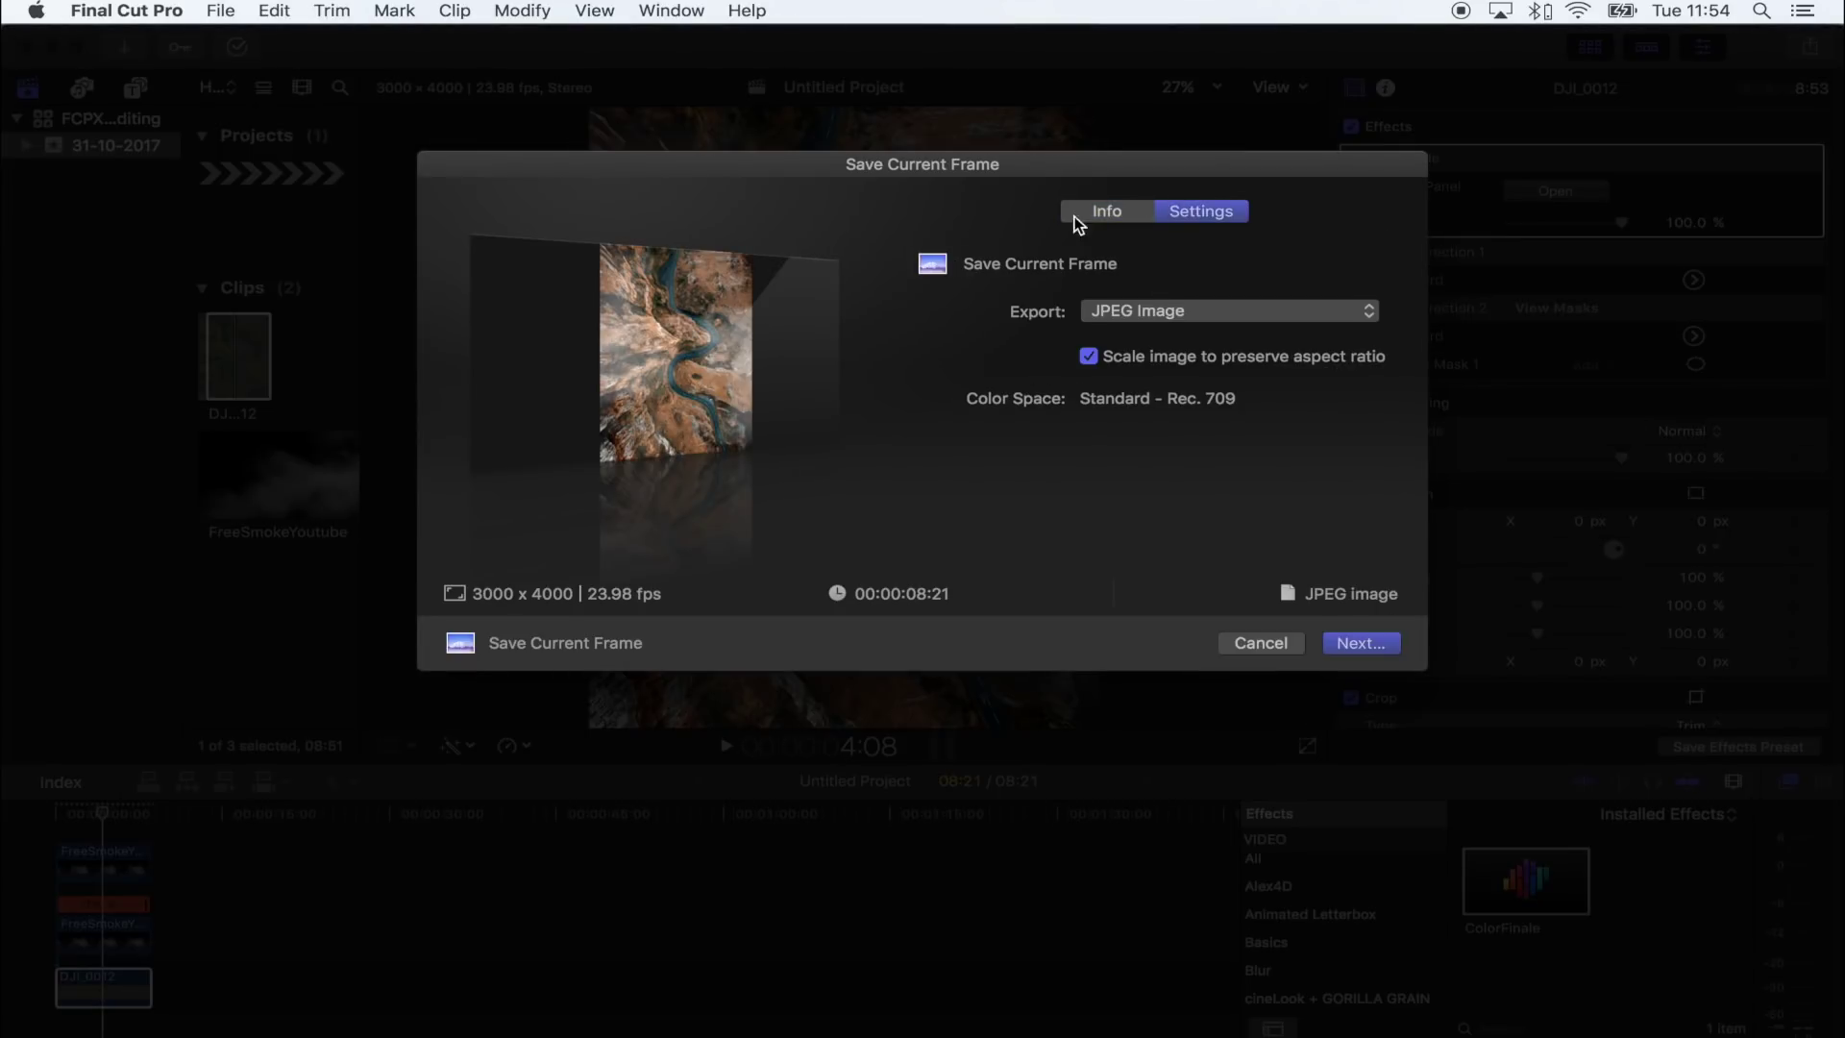
click(1165, 308)
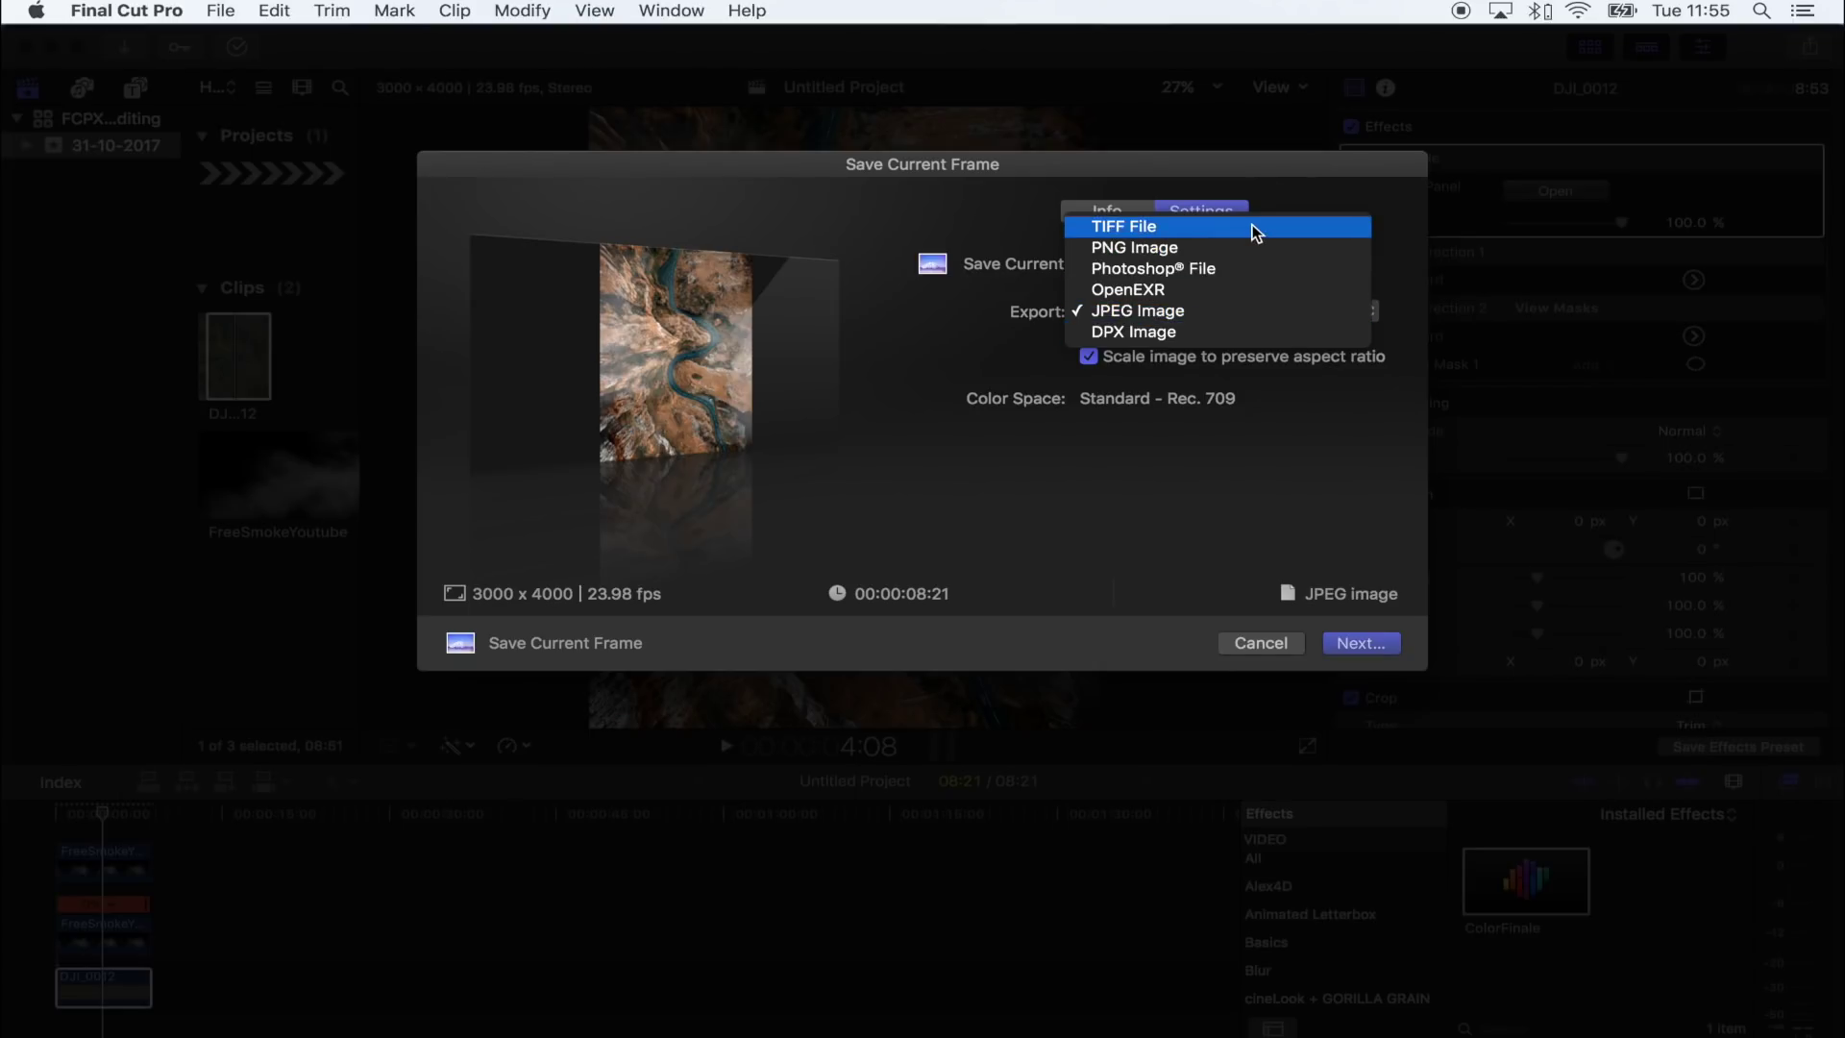
click(1232, 310)
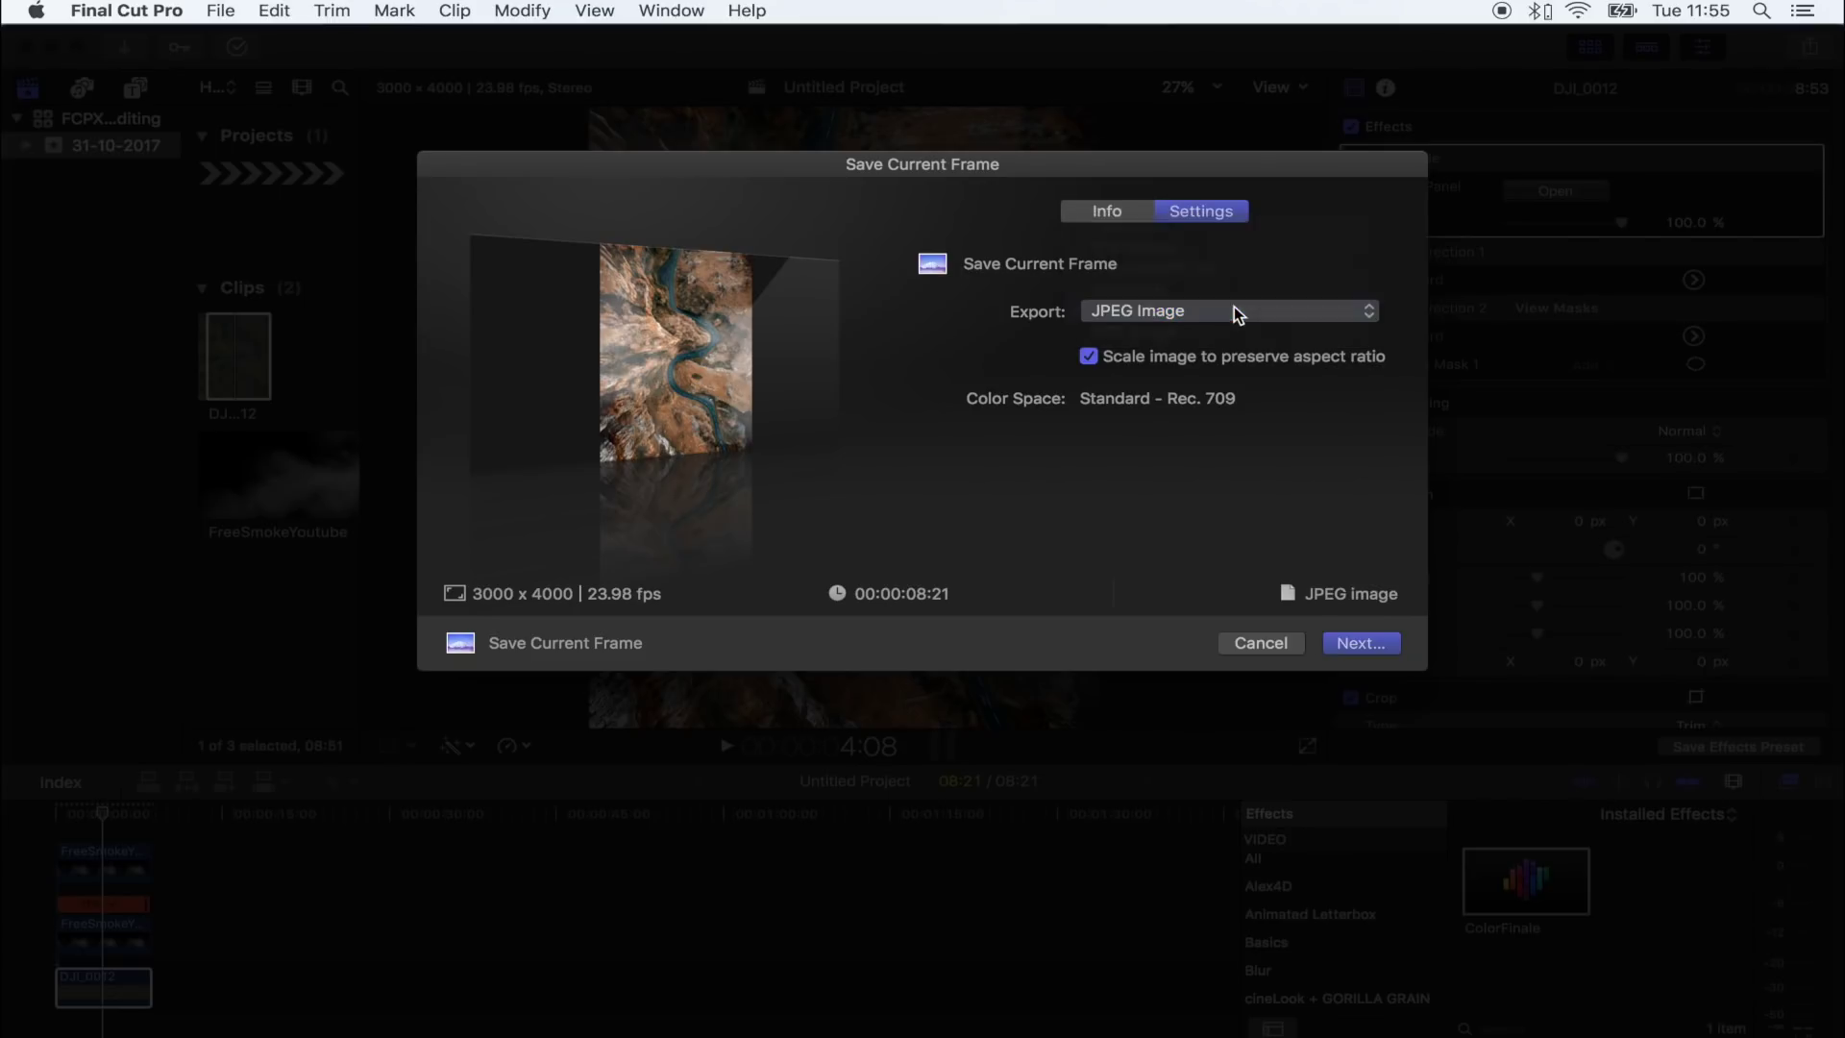
click(1362, 641)
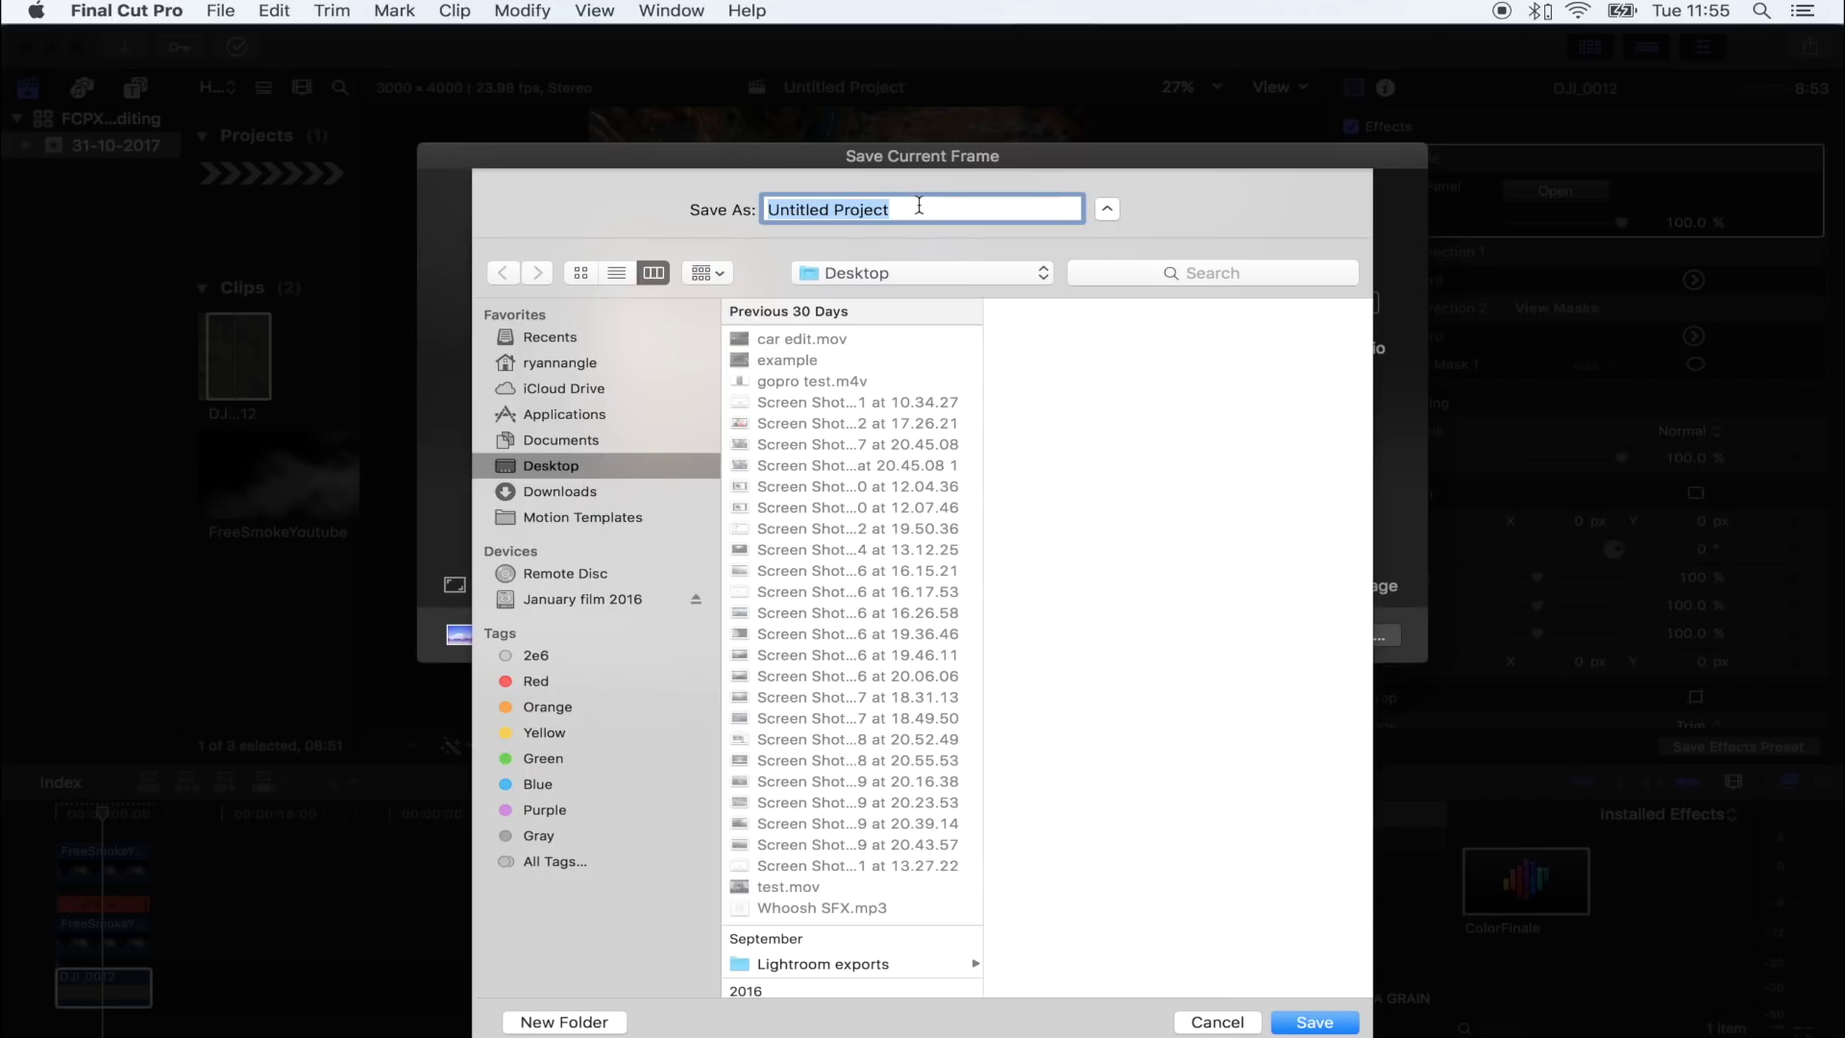
text(Pho)
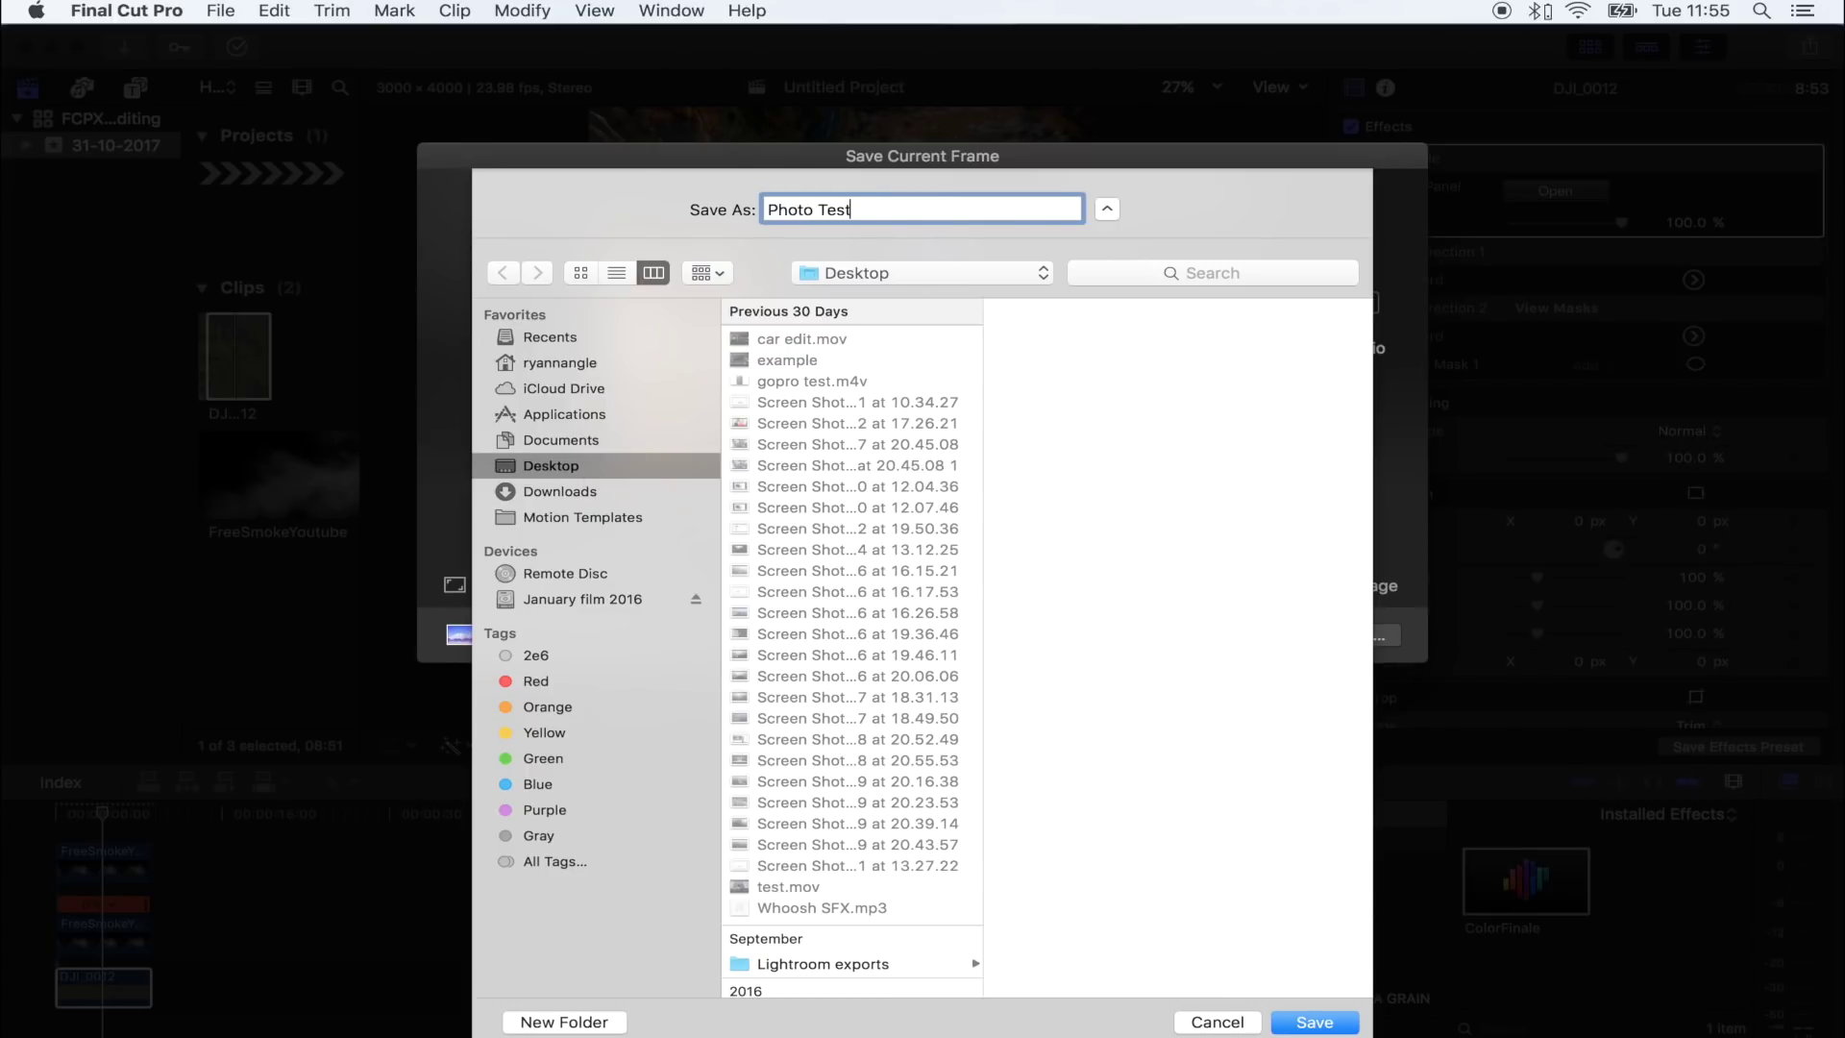
text(to Test)
key(Return)
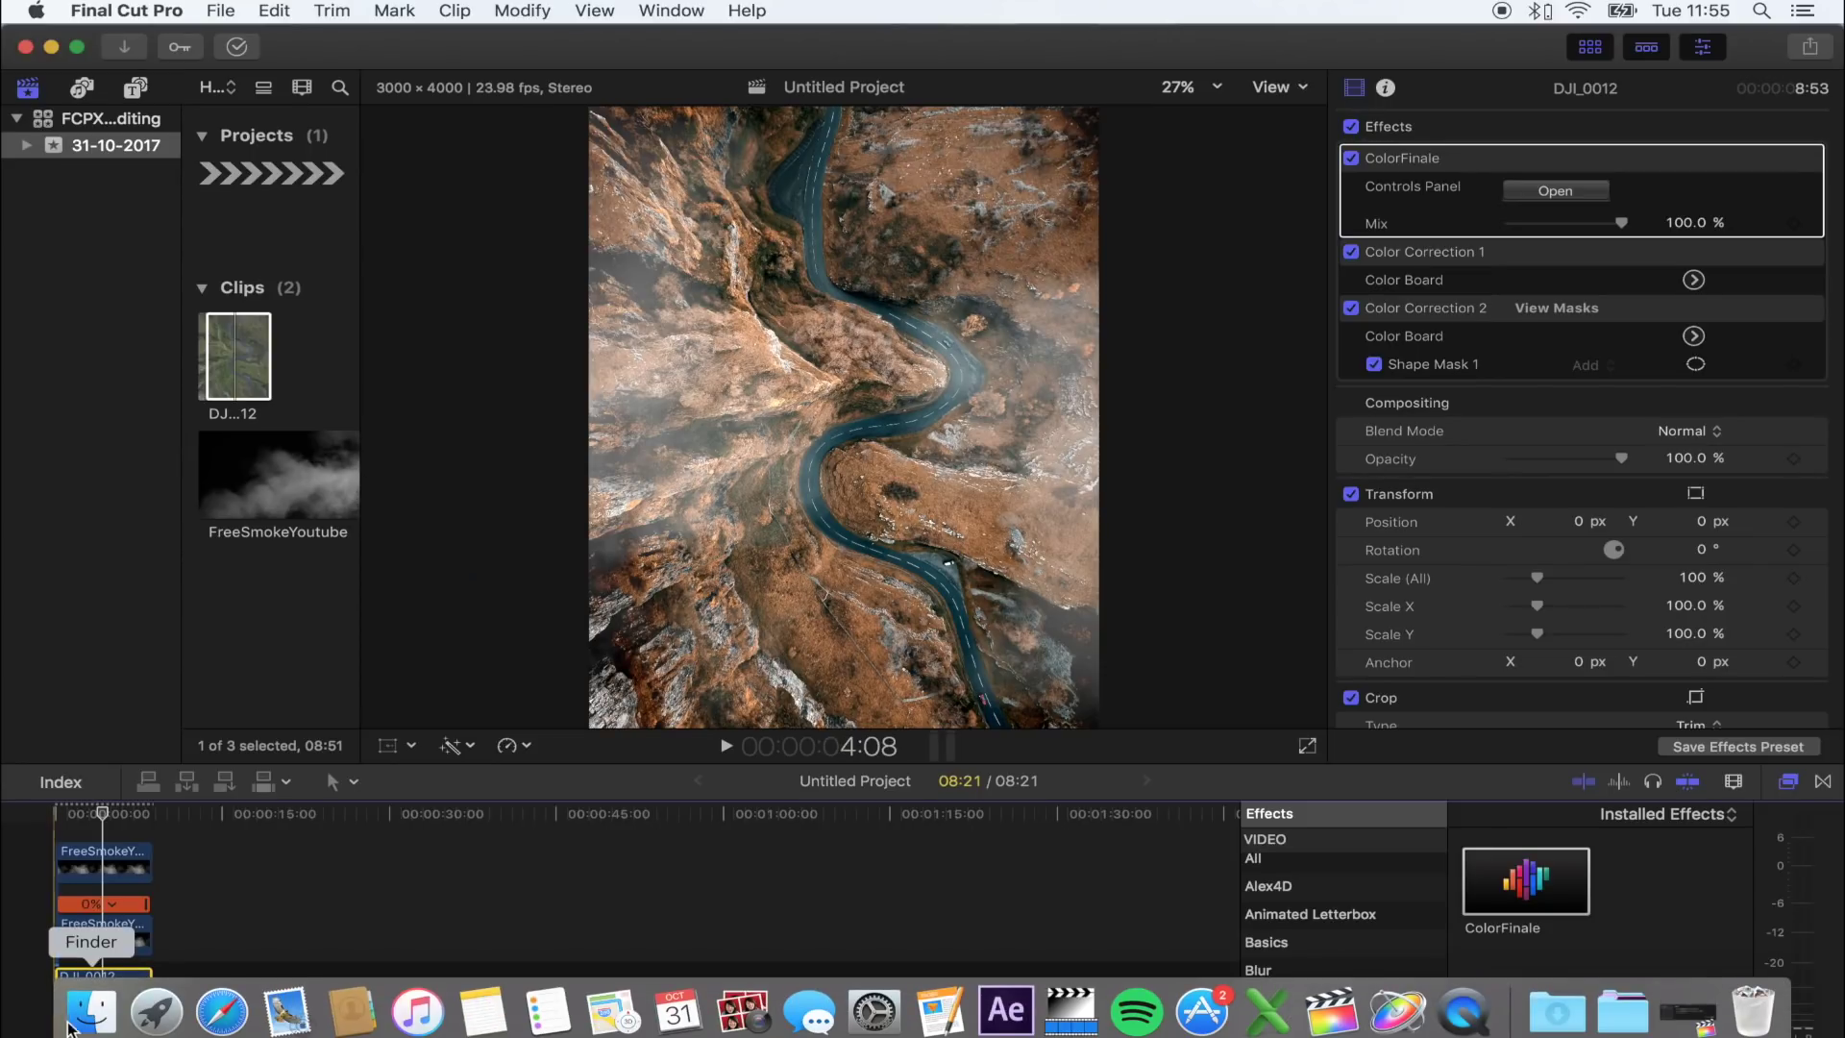
Step: Find Photo Test.jpg on the Desktop in Finder and preview it full screen with Quick Look
click(91, 1011)
click(634, 451)
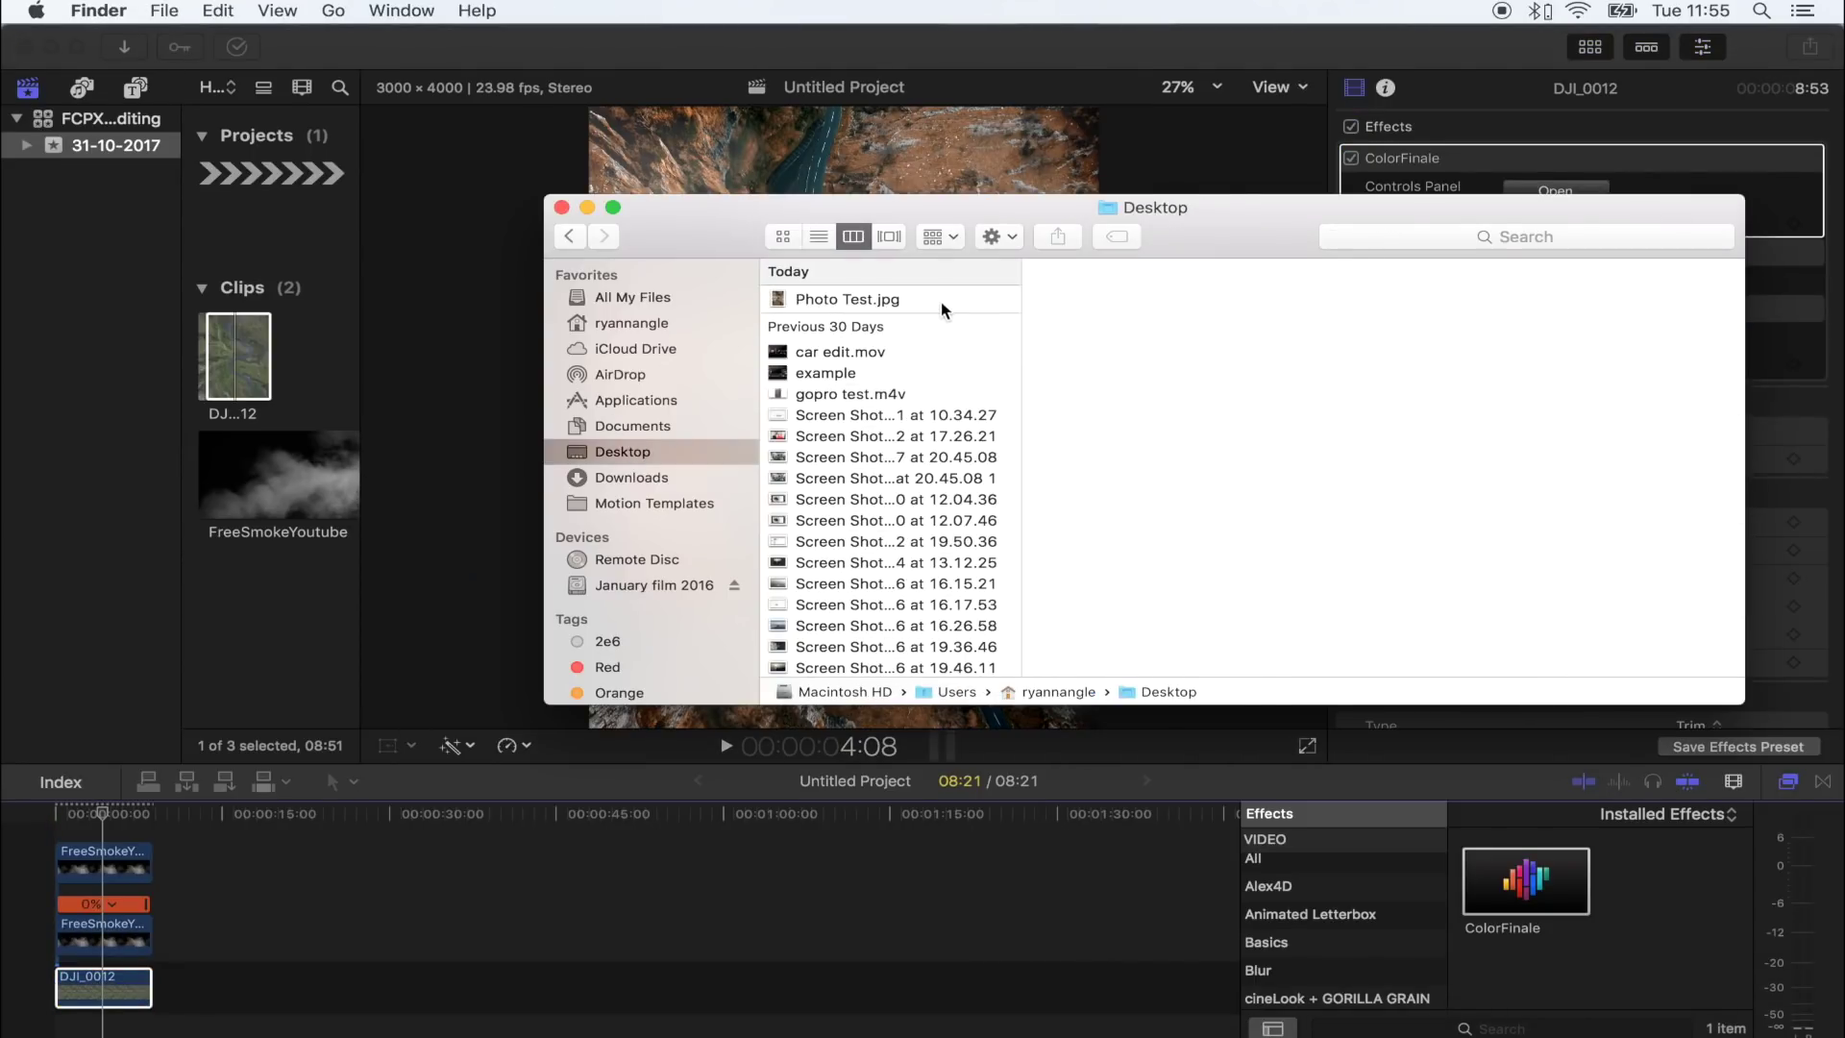
click(942, 300)
key(space)
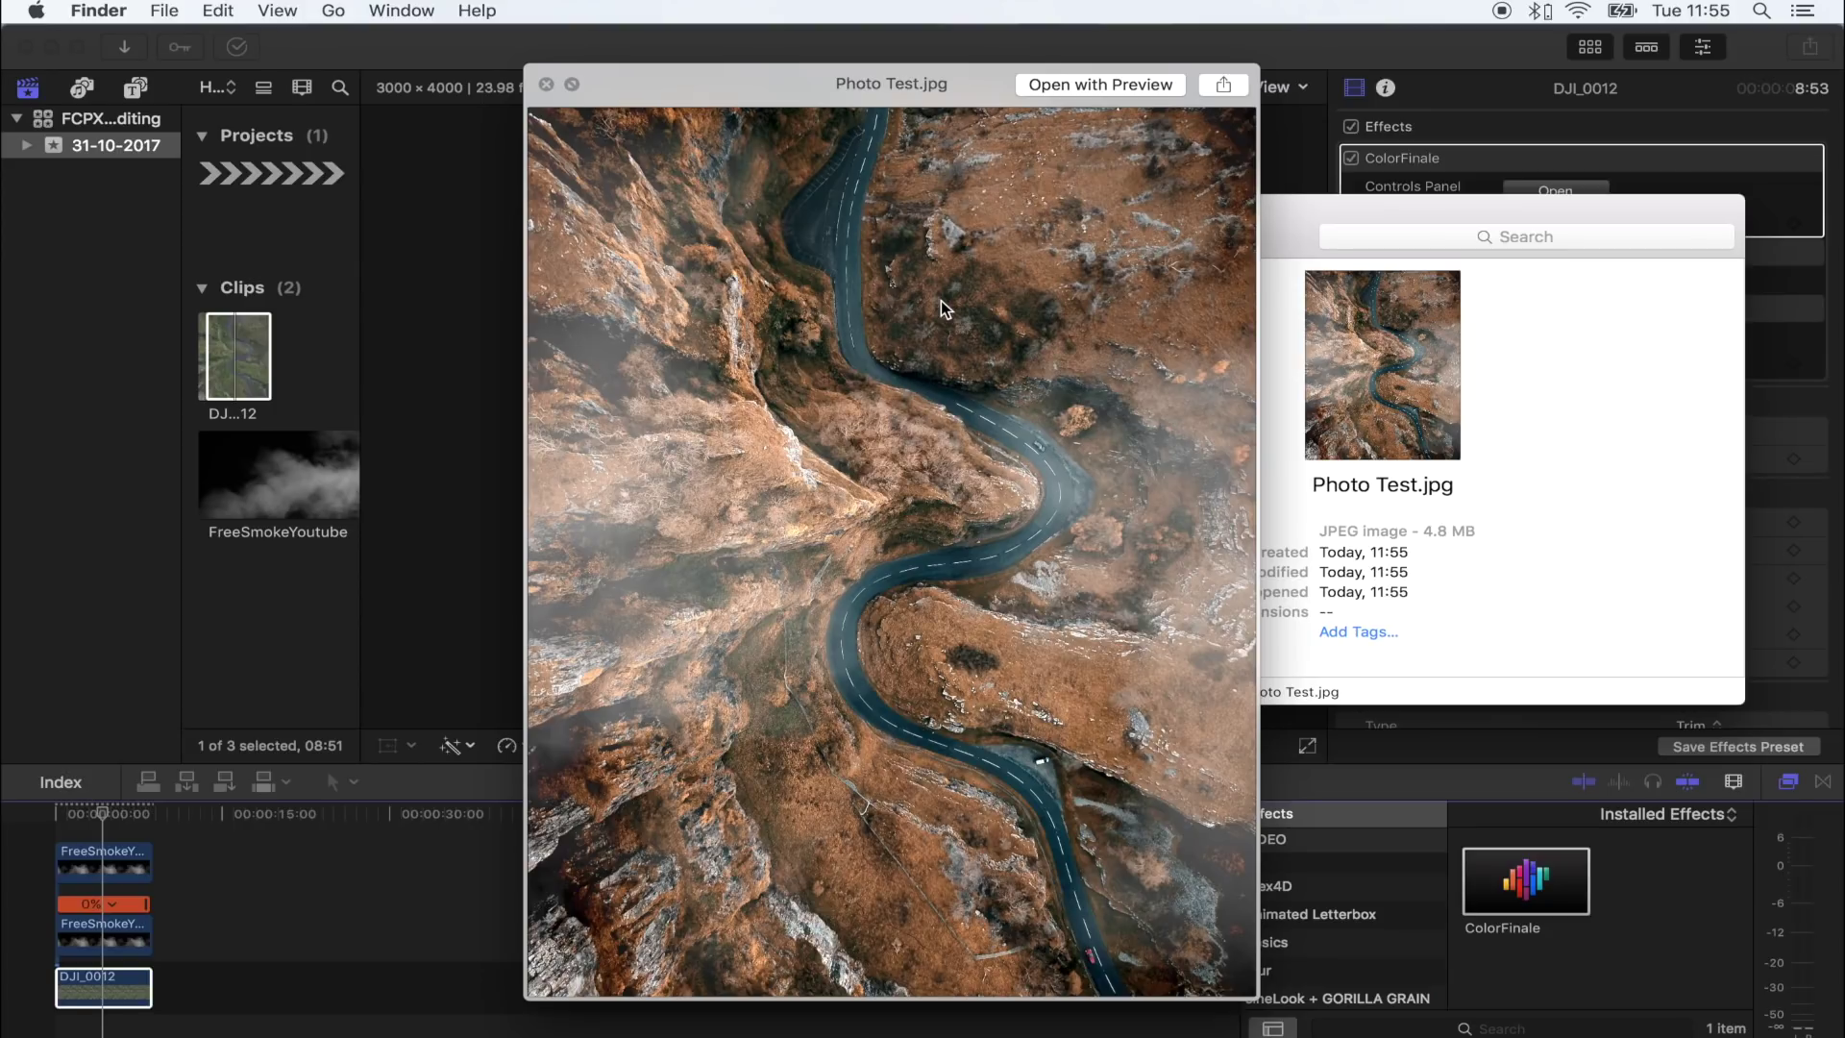
click(571, 83)
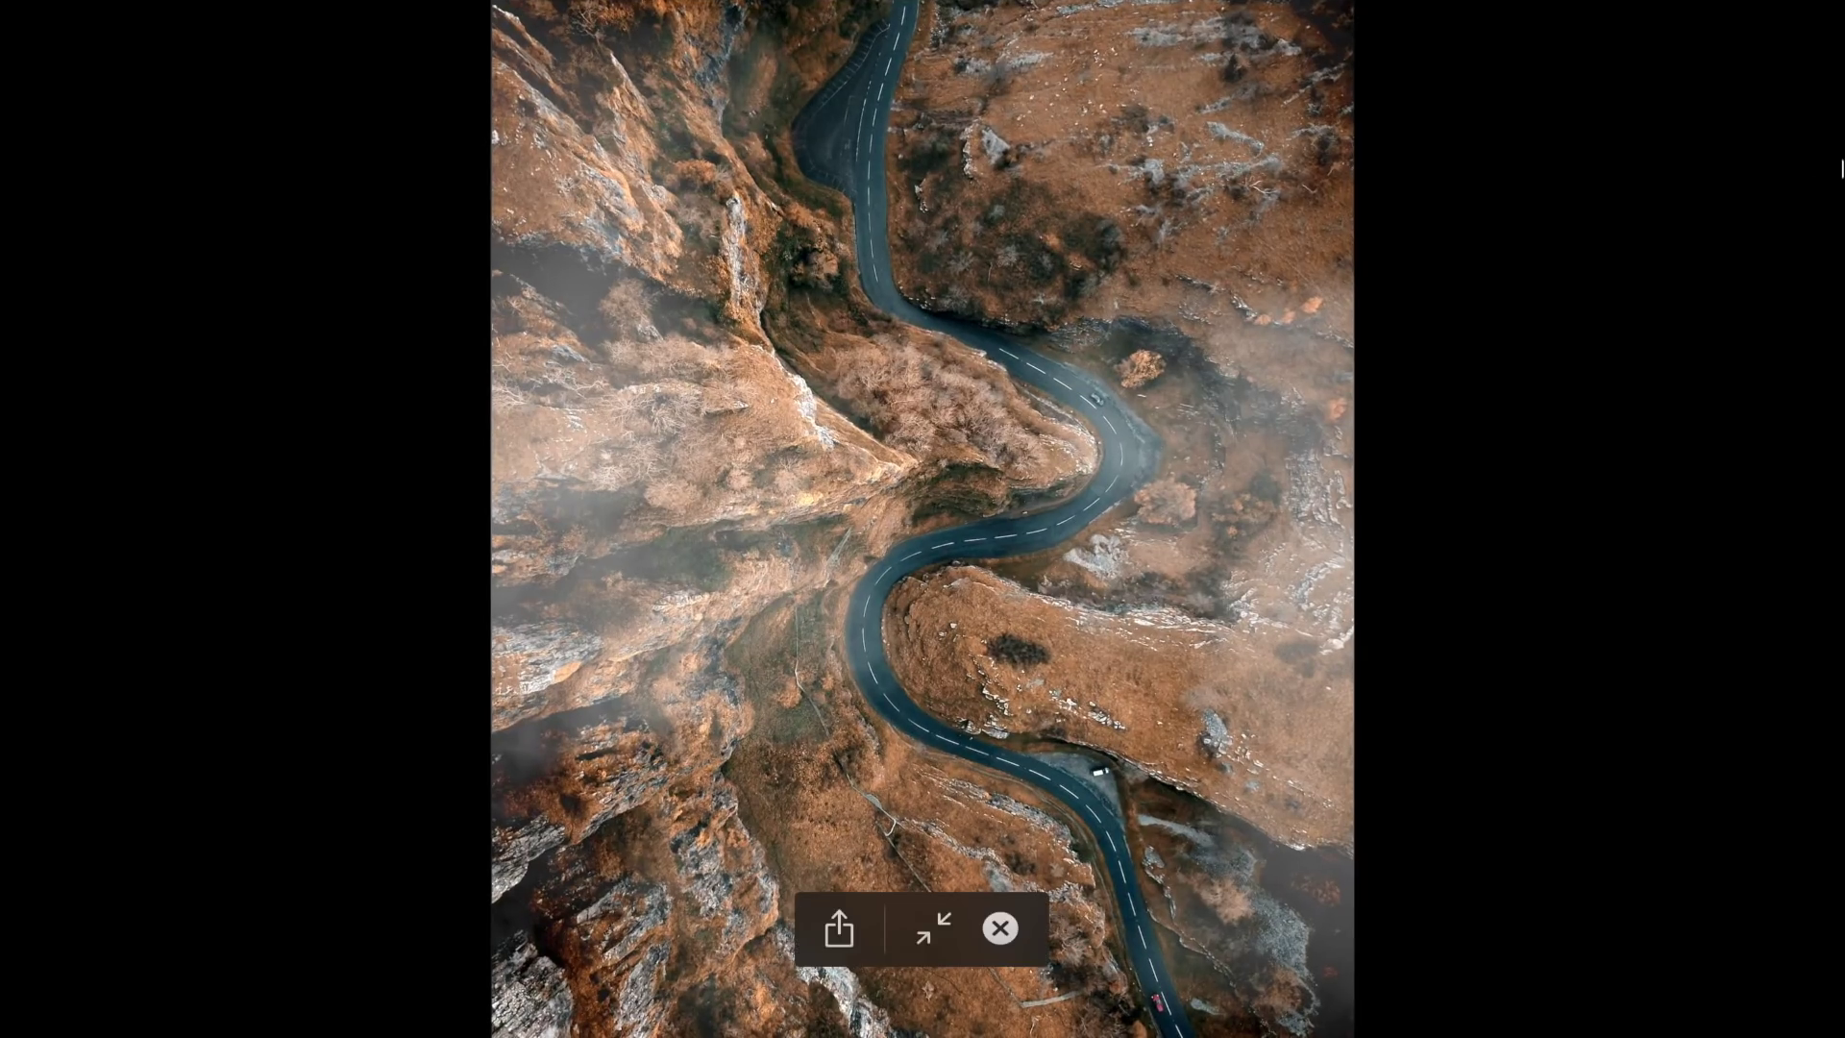